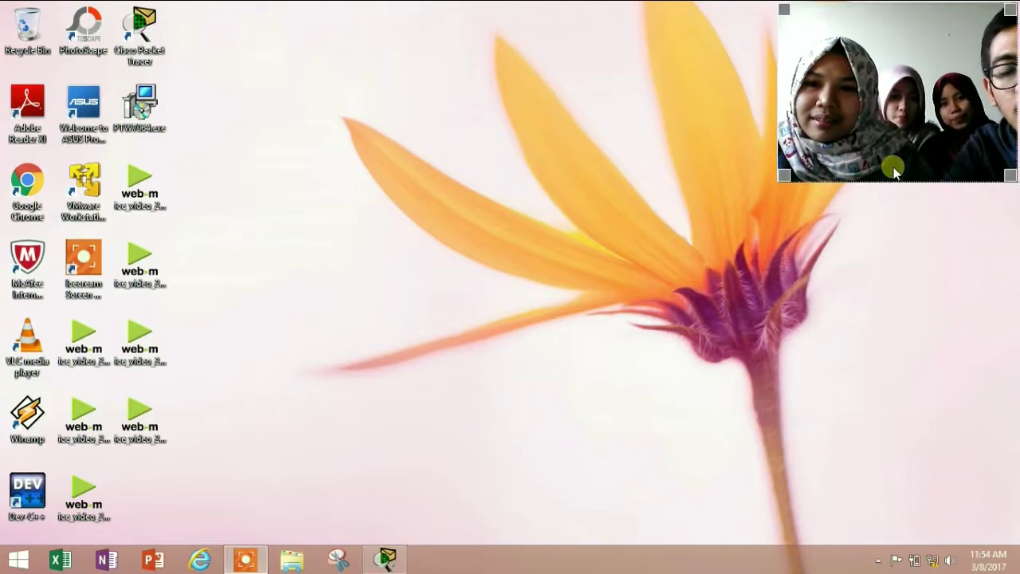
Restore the Cisco Packet Tracer window from the Windows taskbar
{"action": "left_click_drag", "start_coordinate": [906, 165], "coordinate": [893, 171]}
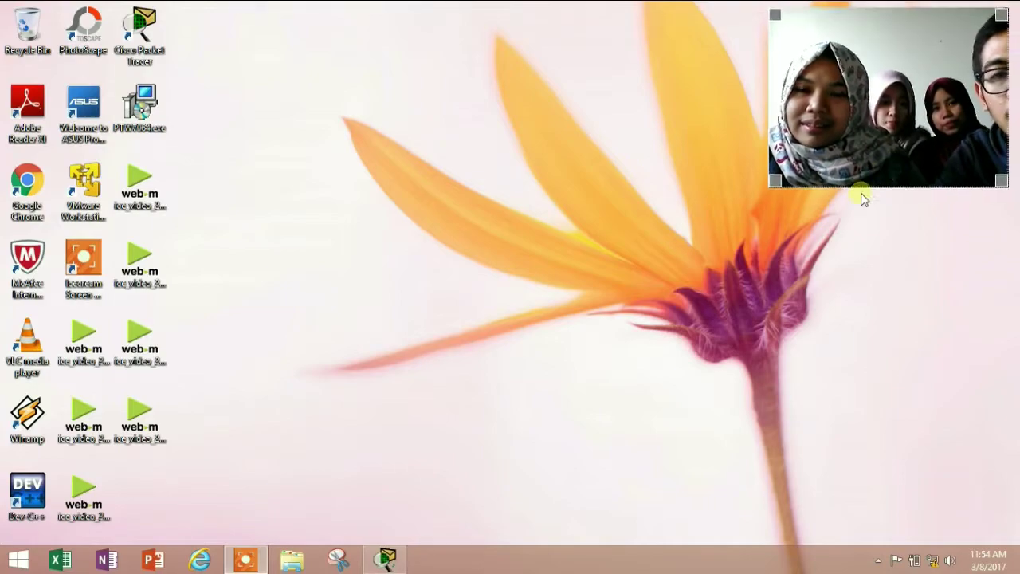
{"action": "left_click", "coordinate": [396, 561]}
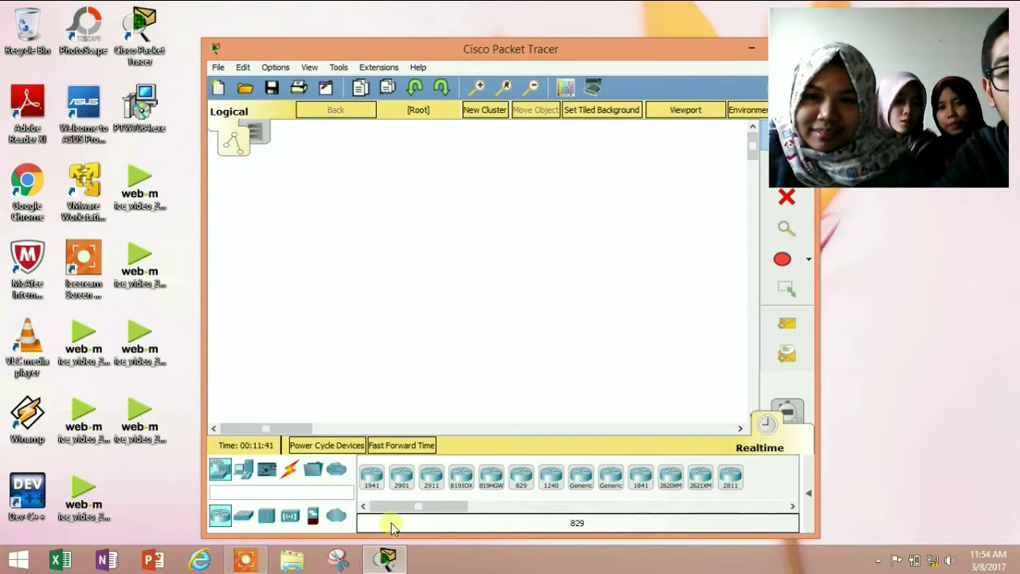
Place a 1941 router, a 2960 switch below it and a server to its right
{"action": "left_click", "coordinate": [372, 484]}
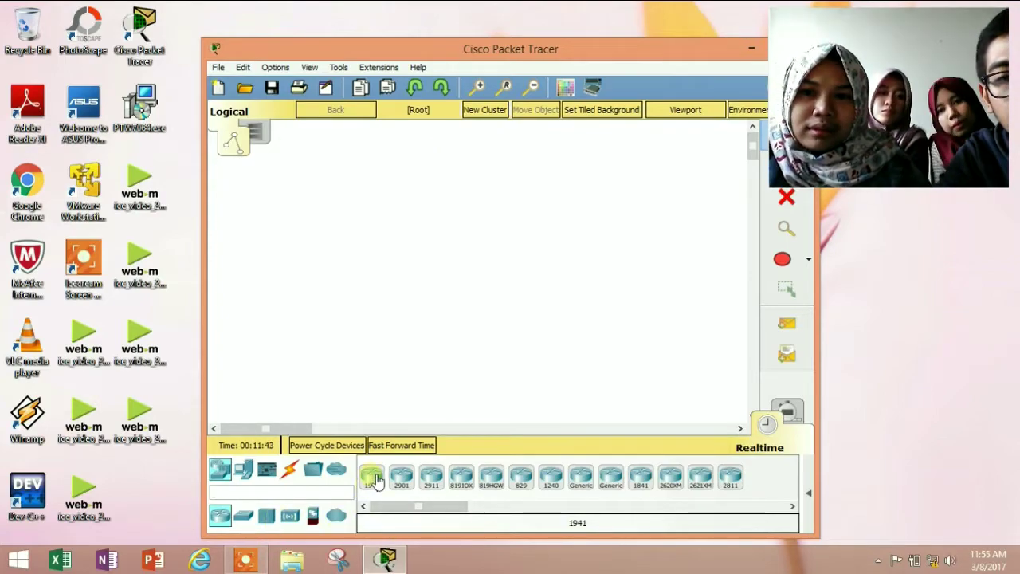
{"action": "left_click", "coordinate": [318, 242]}
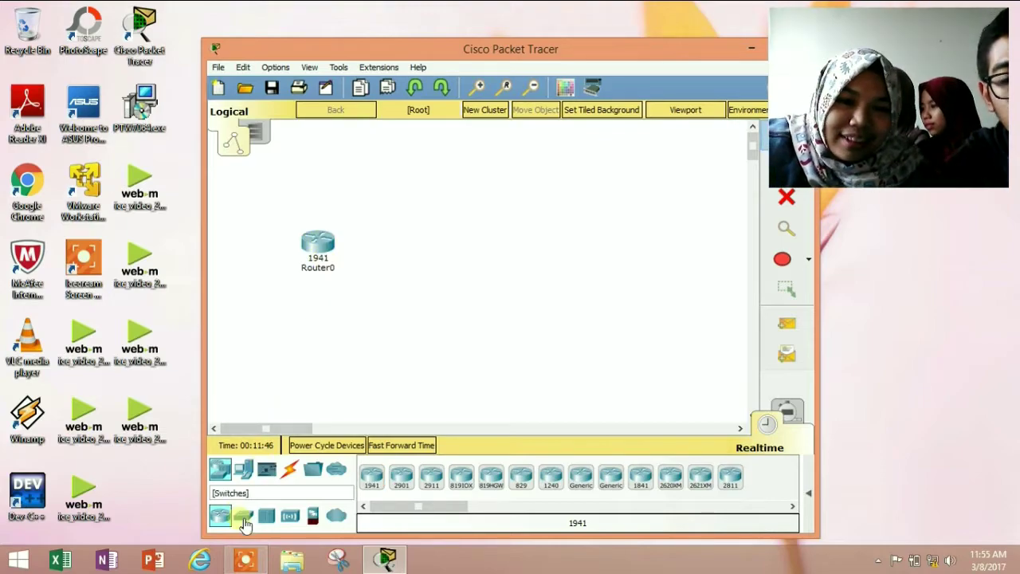
{"action": "left_click", "coordinate": [244, 517]}
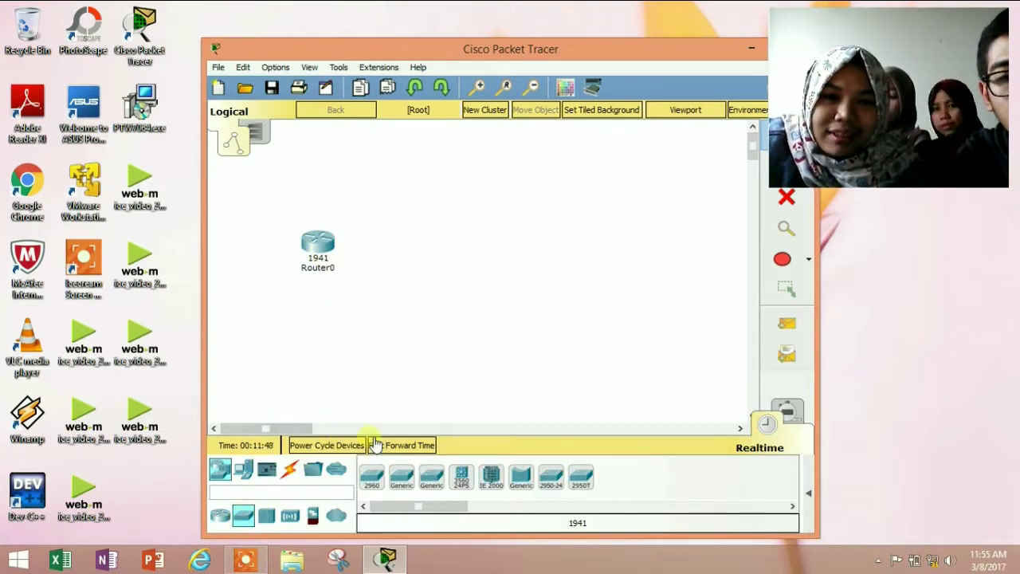
{"action": "left_click", "coordinate": [372, 475]}
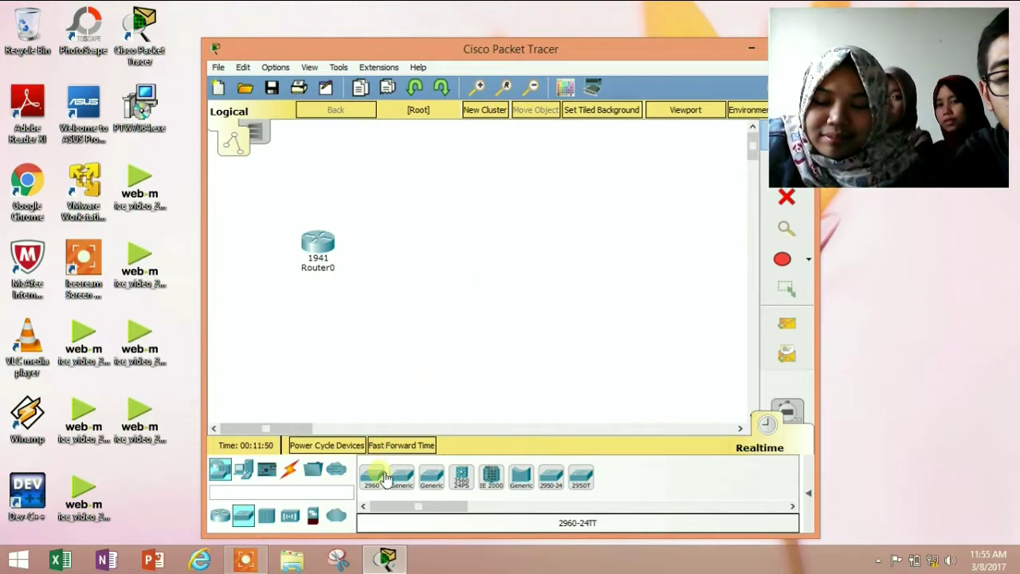
{"action": "left_click", "coordinate": [391, 301]}
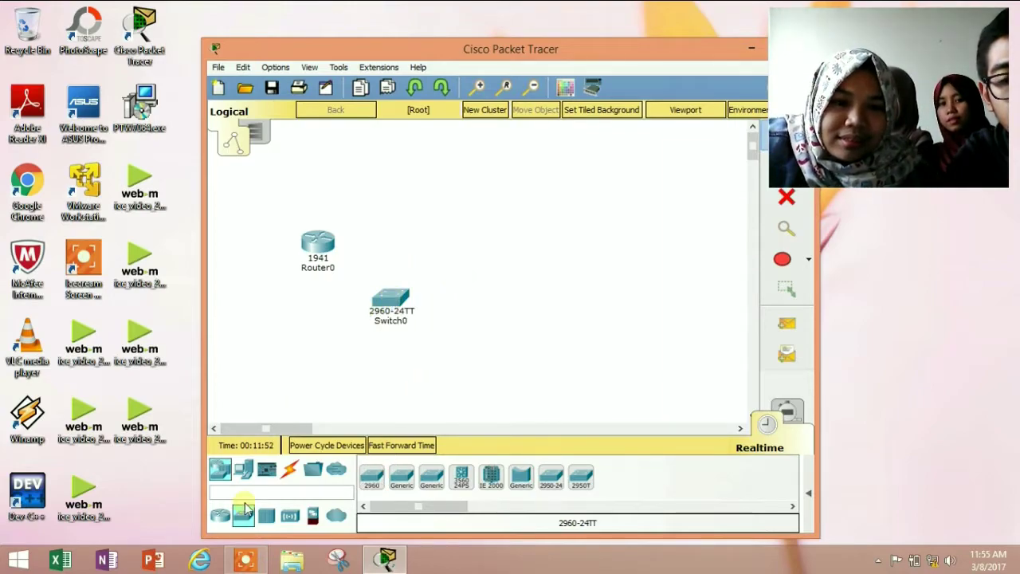
{"action": "left_click", "coordinate": [244, 469]}
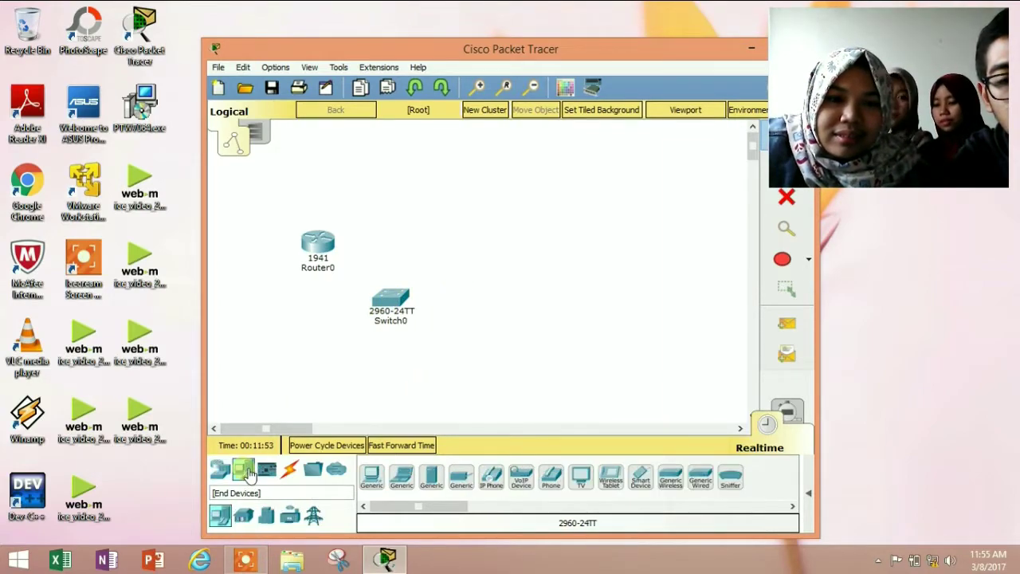
{"action": "left_click", "coordinate": [431, 477]}
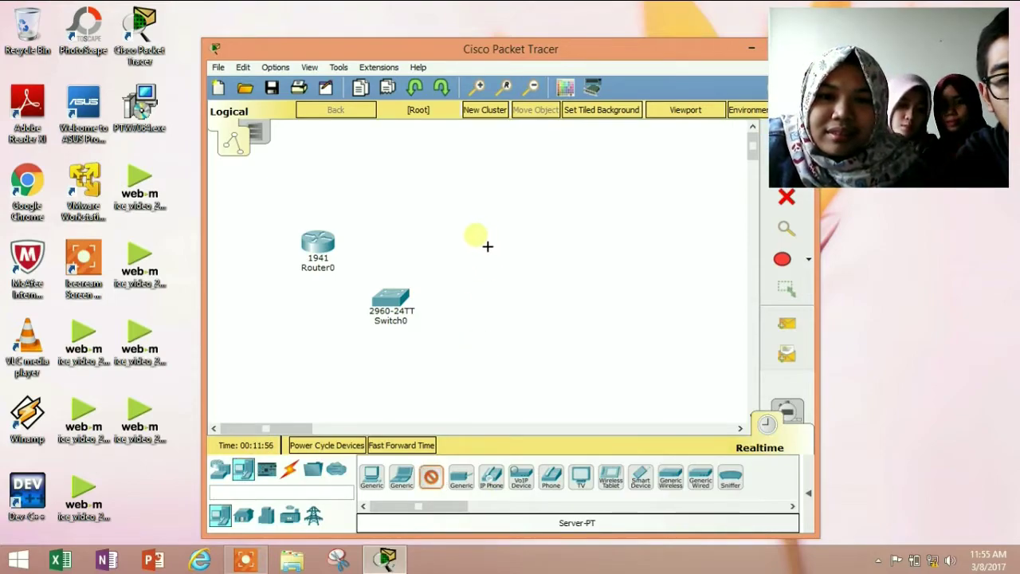
{"action": "left_click", "coordinate": [476, 238]}
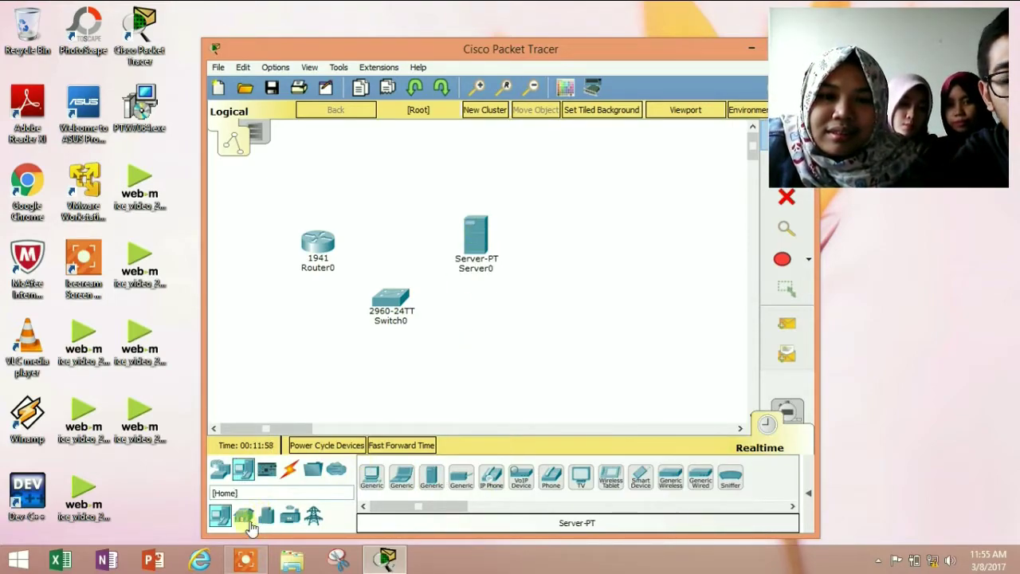
Place three generic PCs, PC0, PC1 and PC2, along the bottom of the workspace
{"action": "left_click", "coordinate": [372, 478]}
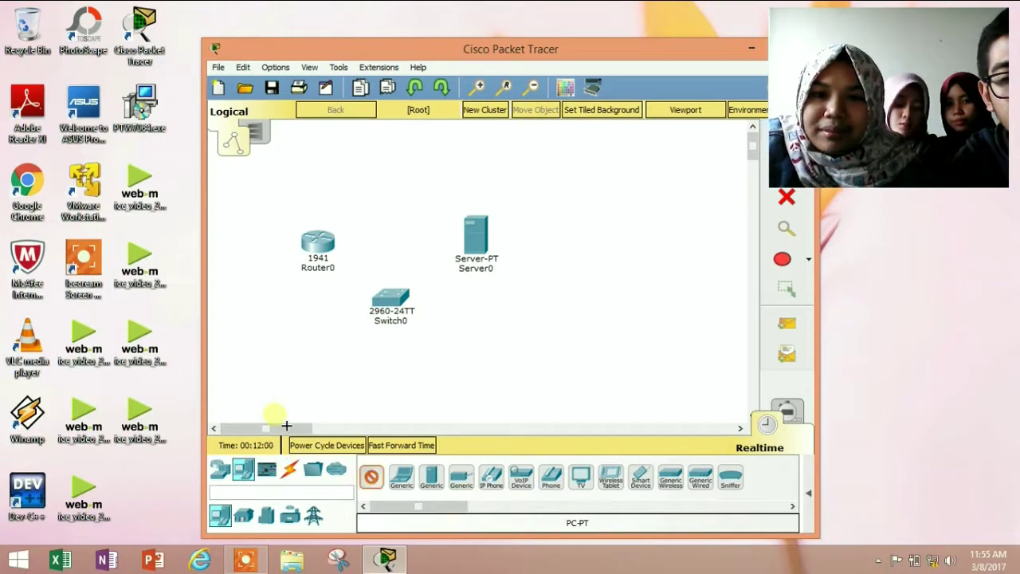
{"action": "left_click", "coordinate": [263, 376]}
{"action": "left_click", "coordinate": [375, 475]}
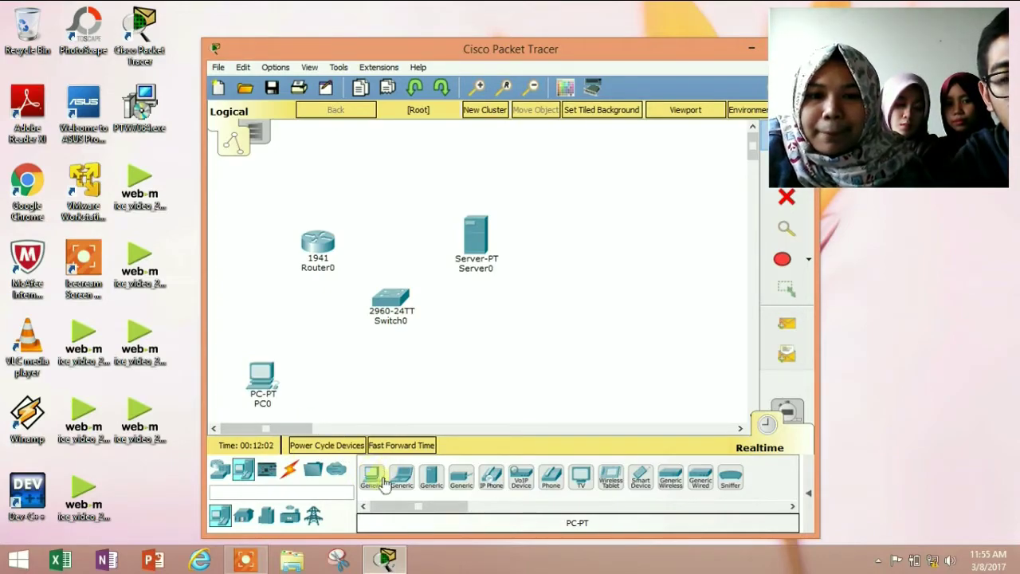
{"action": "left_click", "coordinate": [381, 384]}
{"action": "left_click", "coordinate": [381, 476]}
{"action": "left_click", "coordinate": [478, 388]}
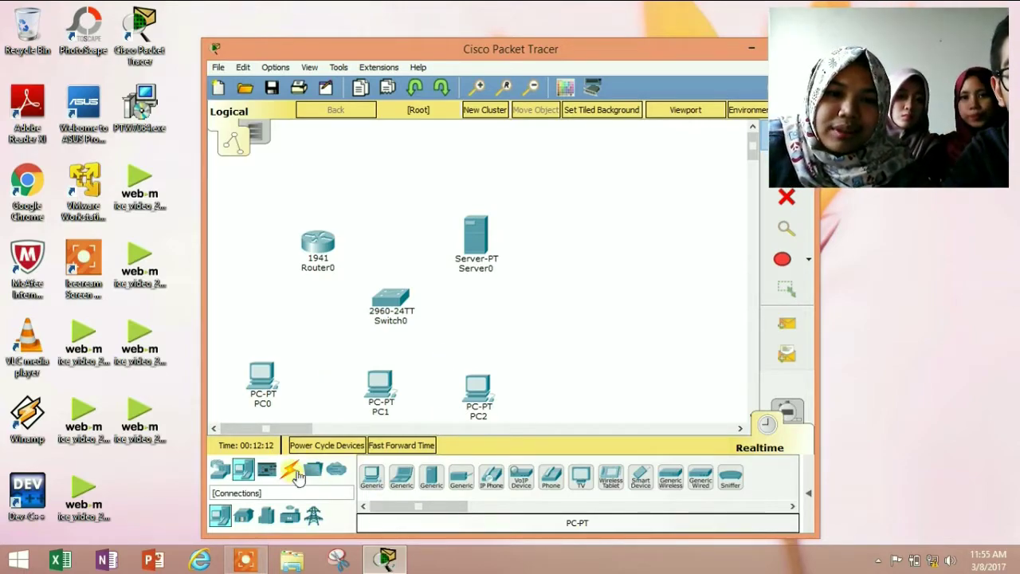
Use automatic cabling to connect Router0 and Server0 to Switch0
{"action": "left_click", "coordinate": [293, 474]}
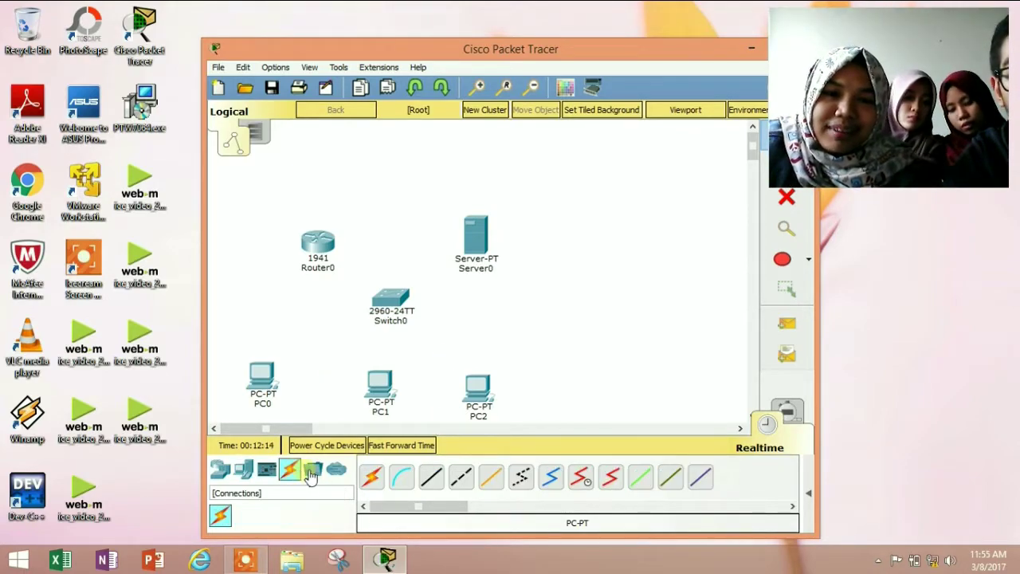
{"action": "left_click", "coordinate": [383, 482]}
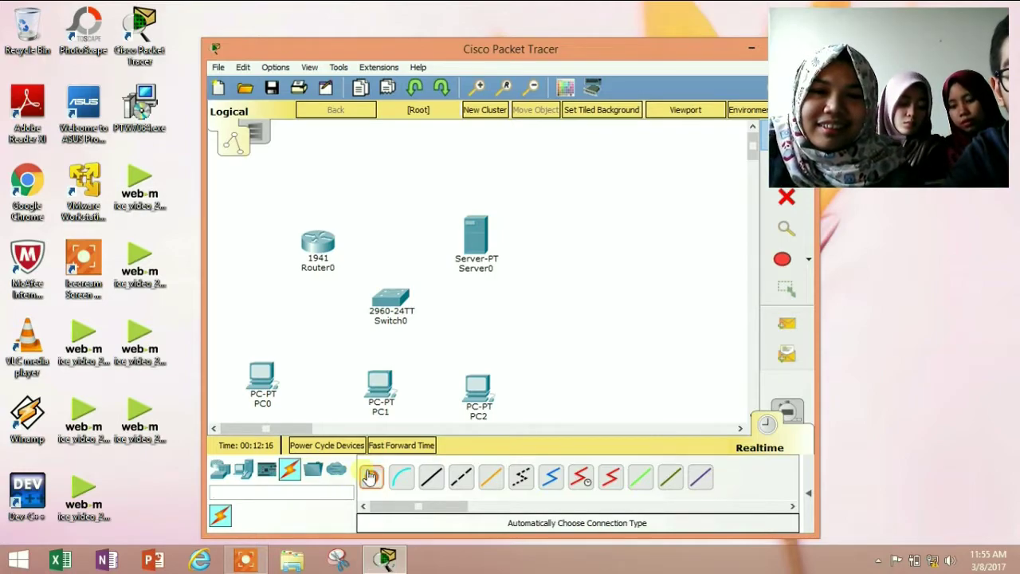
{"action": "left_click", "coordinate": [323, 249]}
{"action": "left_click", "coordinate": [386, 298]}
{"action": "left_click", "coordinate": [371, 476]}
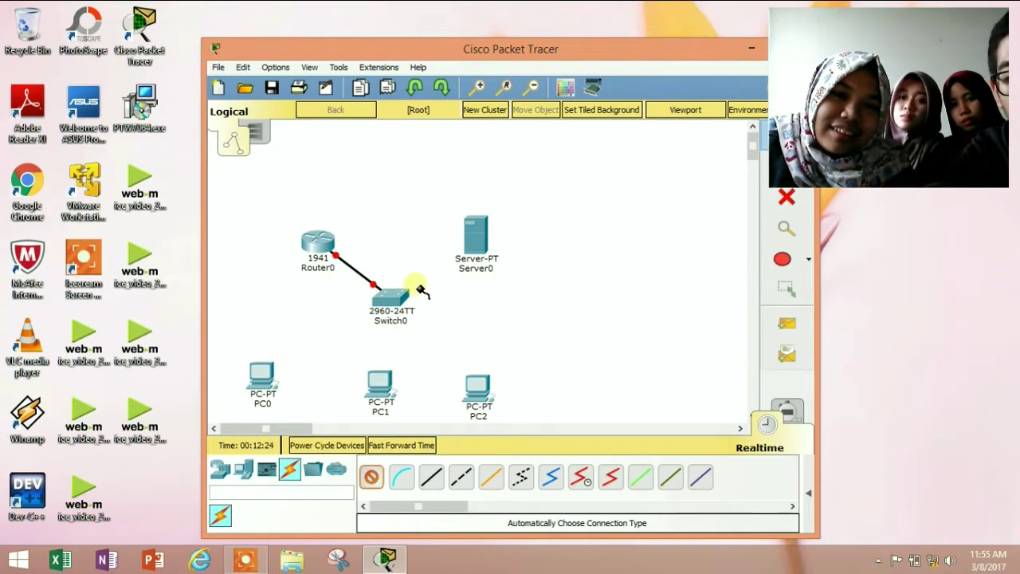
{"action": "left_click", "coordinate": [472, 235]}
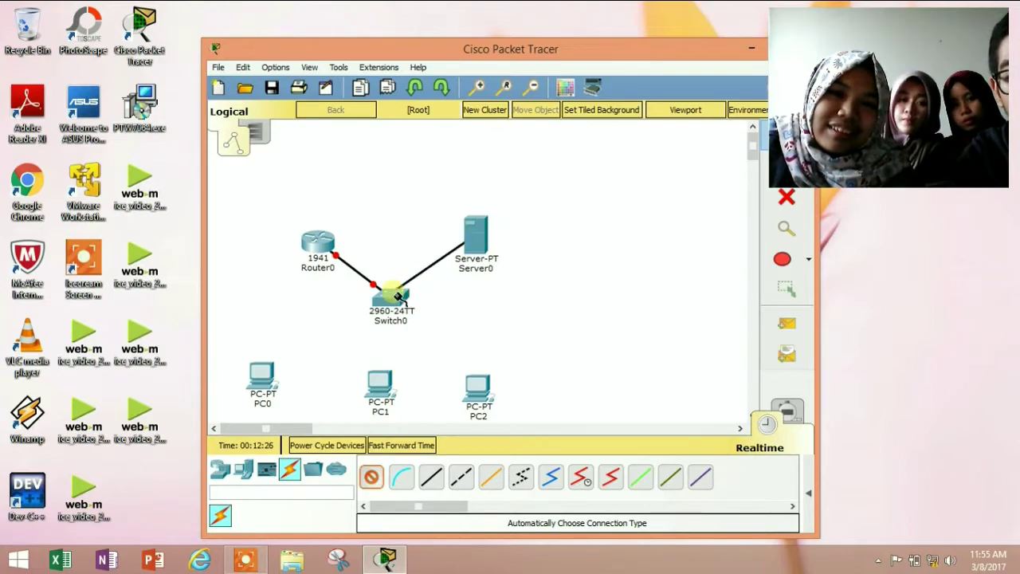
{"action": "left_click", "coordinate": [400, 297]}
Use automatic cabling to connect PC0, PC1 and PC2 to Switch0
{"action": "left_click", "coordinate": [371, 476]}
{"action": "left_click", "coordinate": [260, 375]}
{"action": "left_click", "coordinate": [386, 308]}
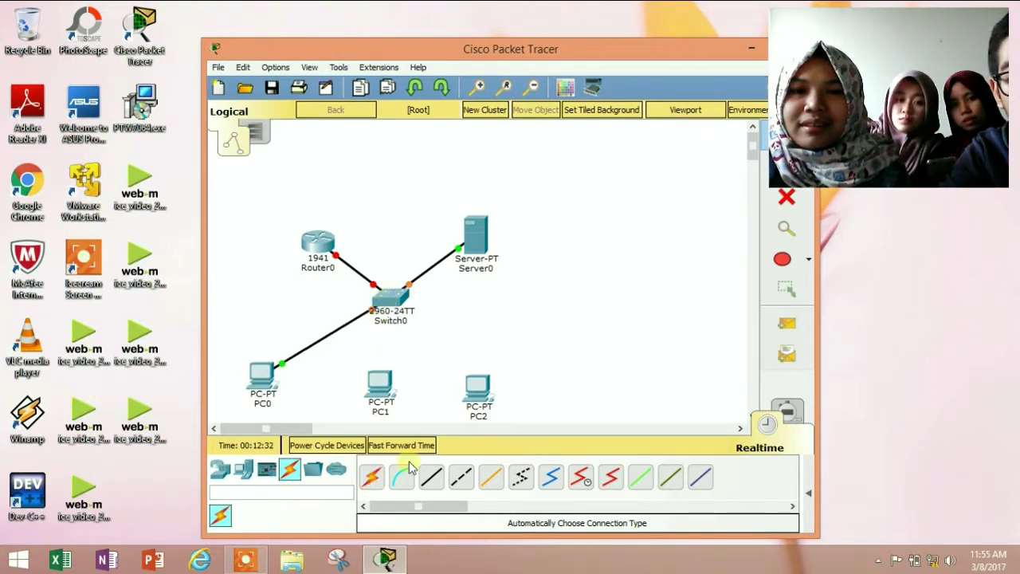
{"action": "left_click", "coordinate": [371, 476]}
{"action": "left_click", "coordinate": [379, 387]}
{"action": "left_click", "coordinate": [389, 301]}
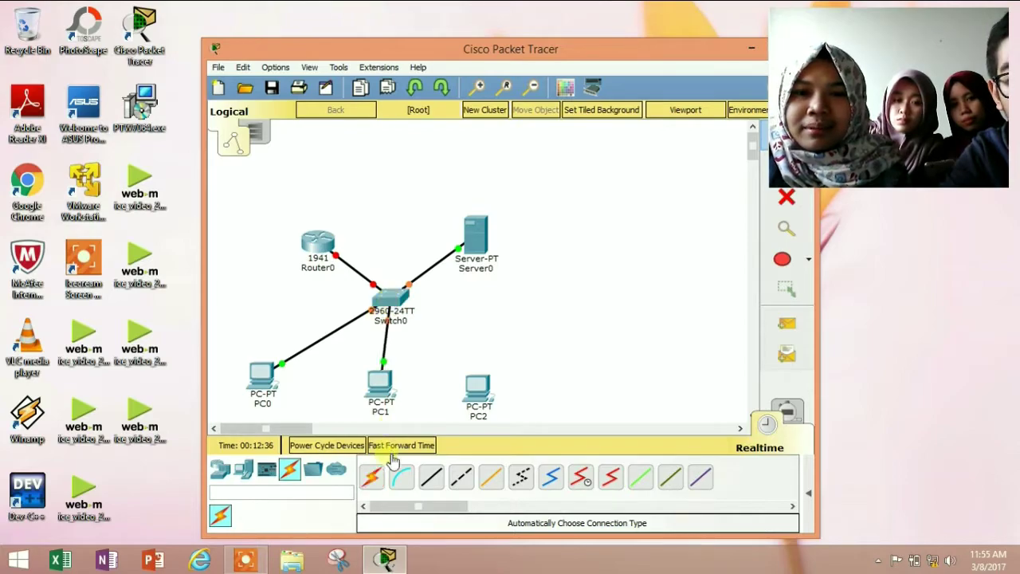
{"action": "left_click", "coordinate": [371, 476]}
{"action": "left_click", "coordinate": [476, 387]}
{"action": "left_click", "coordinate": [394, 300]}
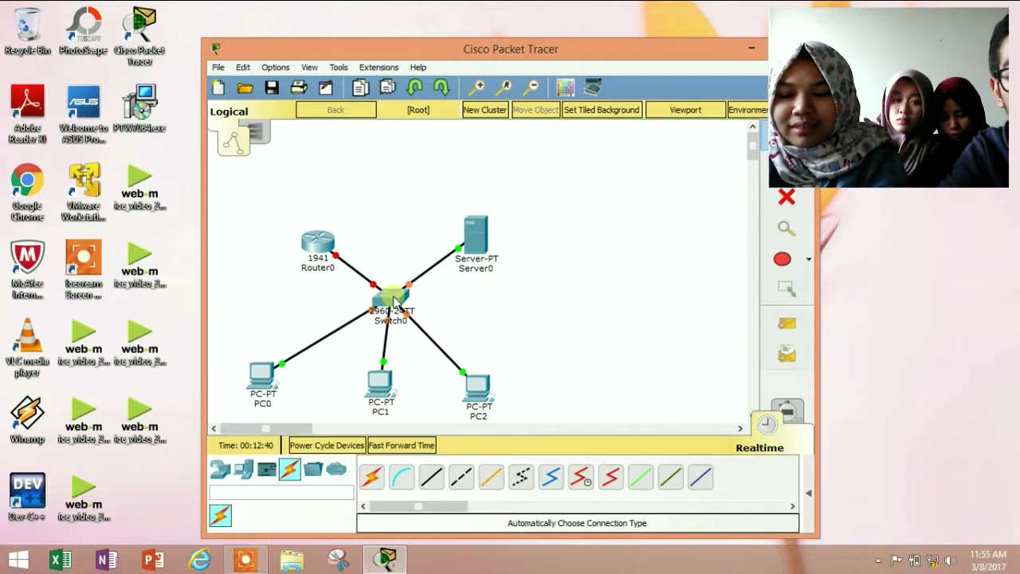
{"action": "mouse_move", "coordinate": [395, 300]}
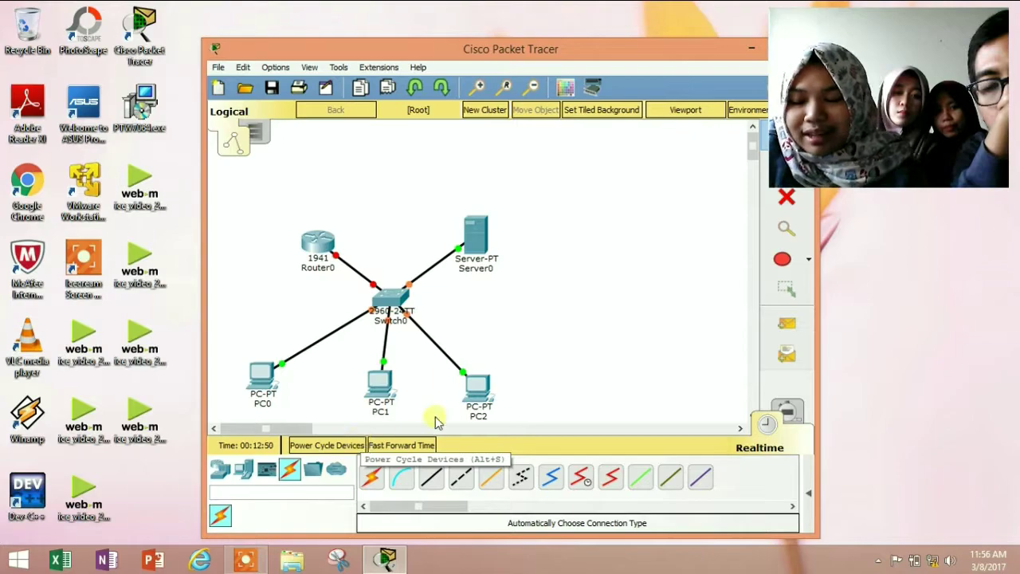
Set Server0's FastEthernet0 to static IP 192.168.1.2 with mask 255.255.255.0
{"action": "left_click", "coordinate": [470, 231]}
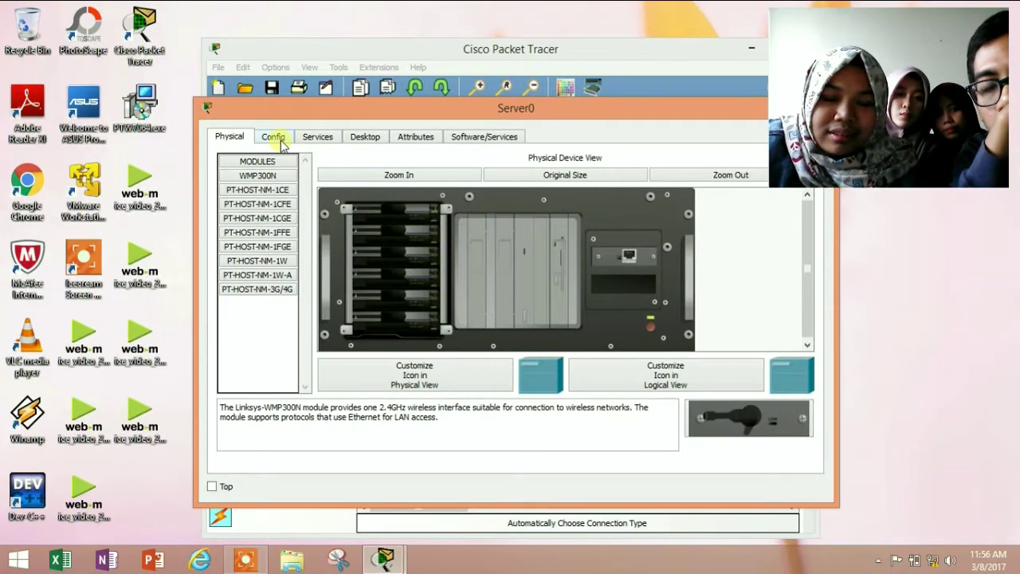
{"action": "left_click", "coordinate": [280, 141]}
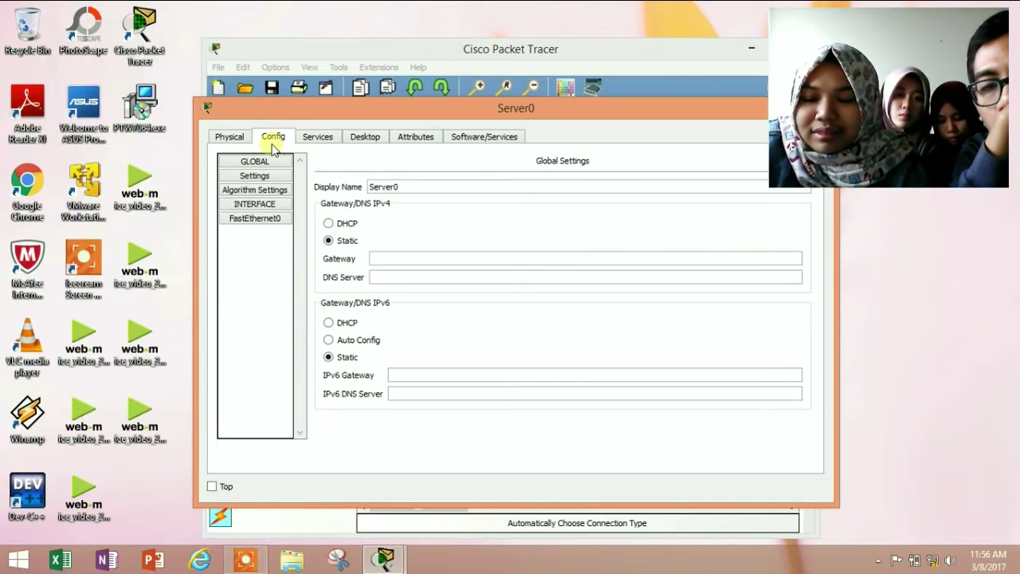
{"action": "left_click", "coordinate": [255, 218]}
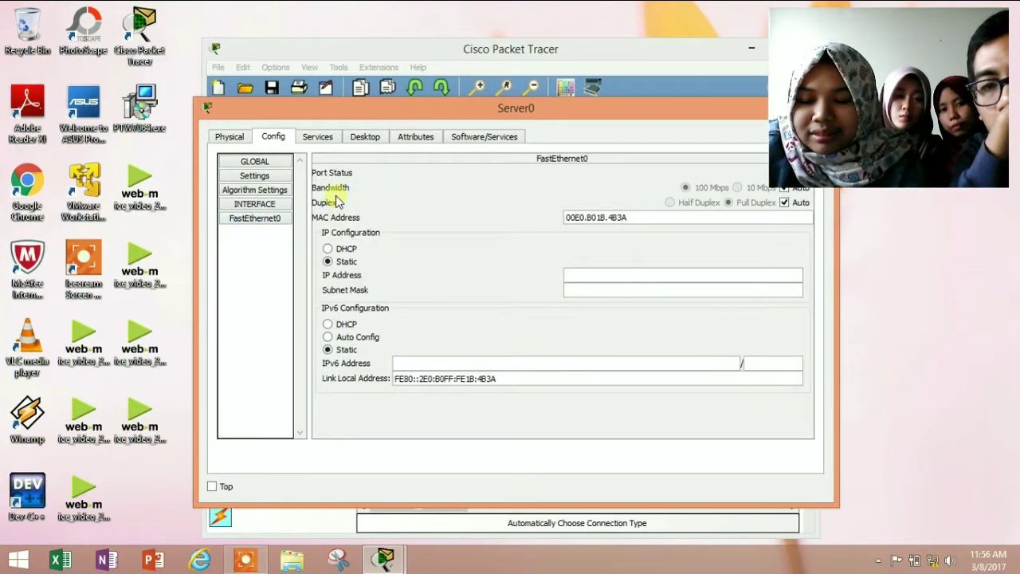
{"action": "left_click", "coordinate": [649, 274]}
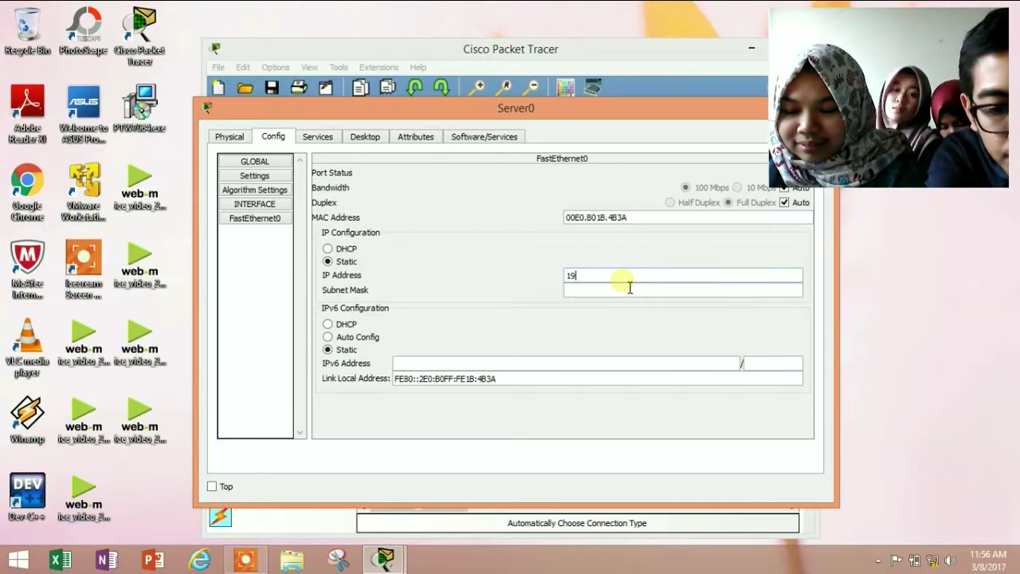
{"action": "type", "text": "192.168"}
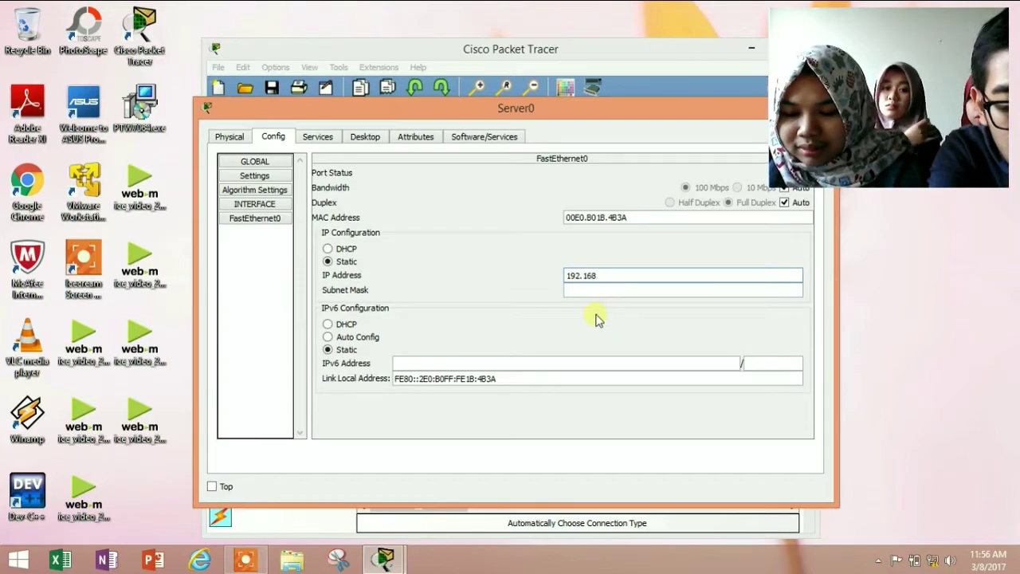
{"action": "type", "text": "."}
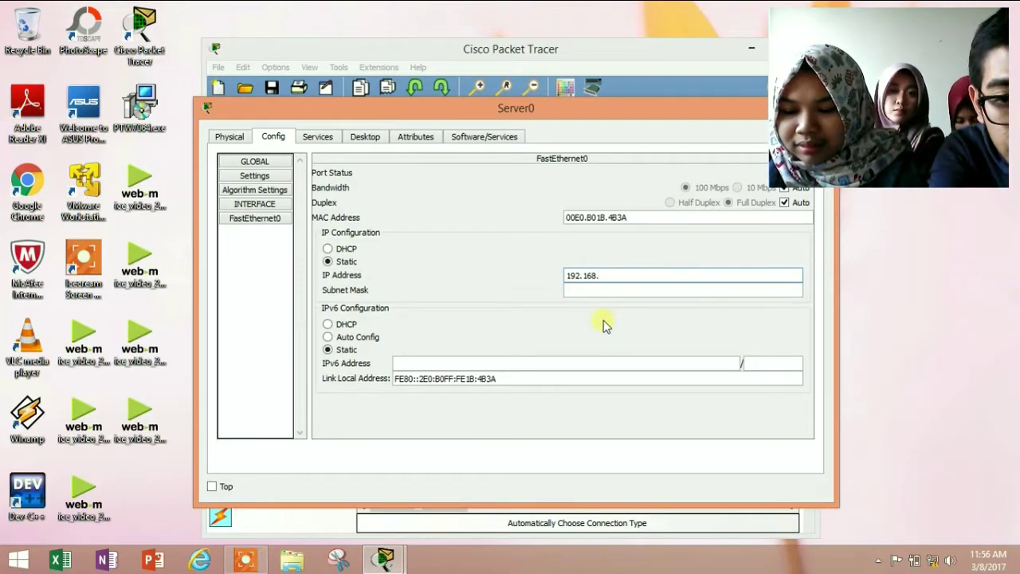
{"action": "type", "text": "1.2"}
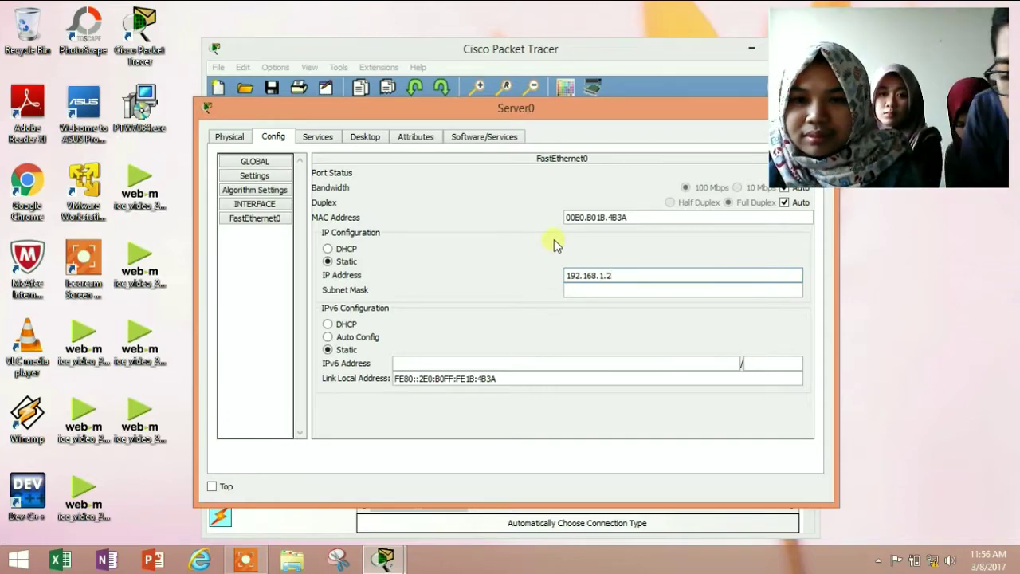
{"action": "left_click", "coordinate": [654, 292]}
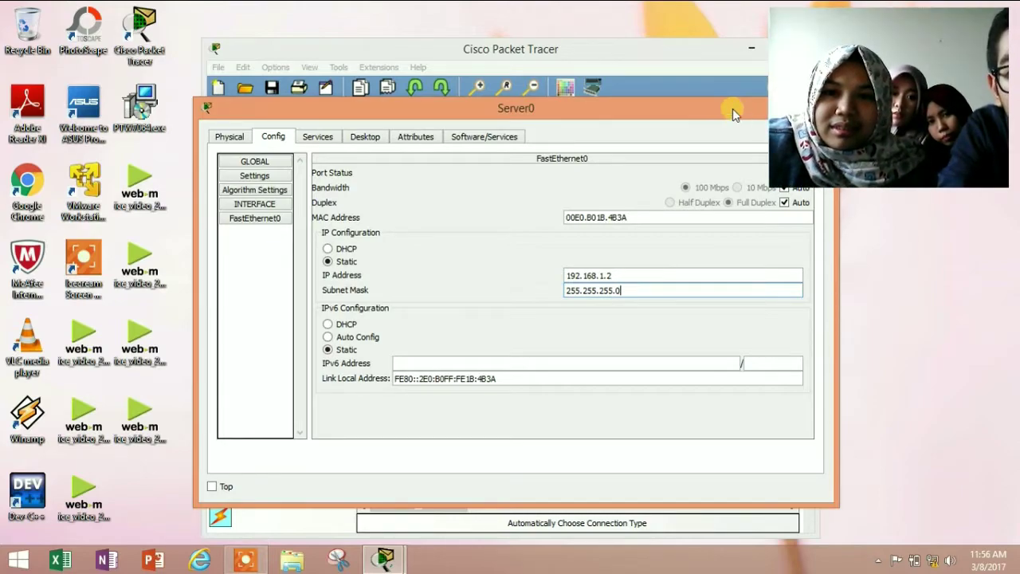
{"action": "left_click_drag", "start_coordinate": [717, 120], "coordinate": [612, 149]}
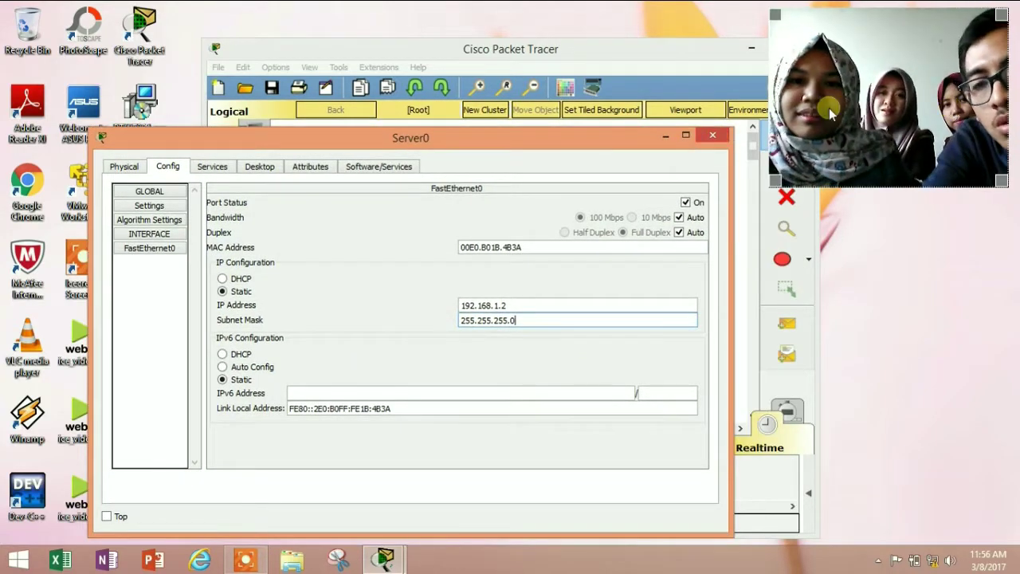
Assign Router0's GigabitEthernet0/0 the address 192.168.1.1 with mask 255.255.255.0
{"action": "left_click", "coordinate": [713, 134]}
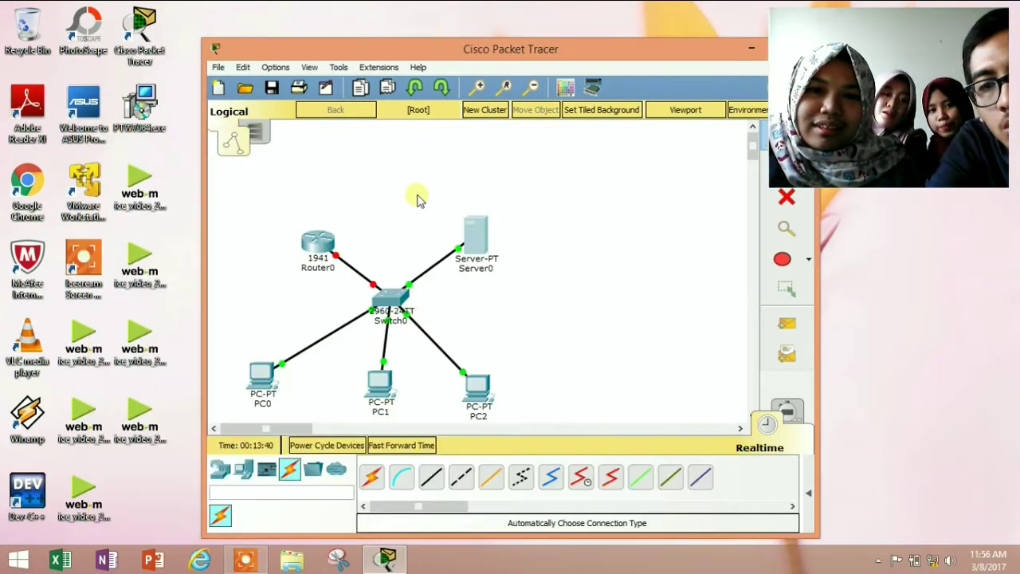
{"action": "left_click", "coordinate": [315, 243]}
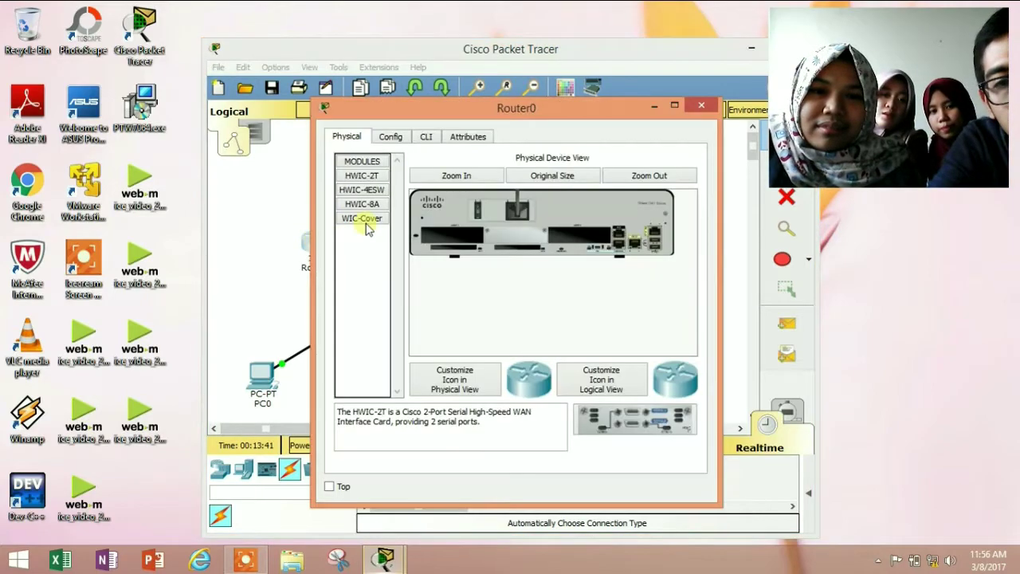
{"action": "left_click", "coordinate": [389, 137]}
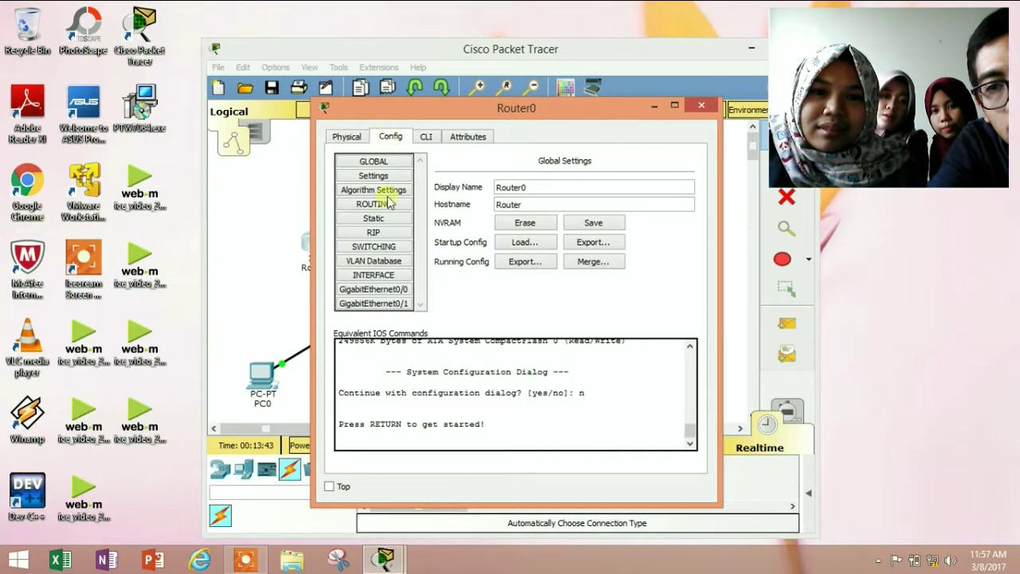
{"action": "left_click", "coordinate": [382, 293]}
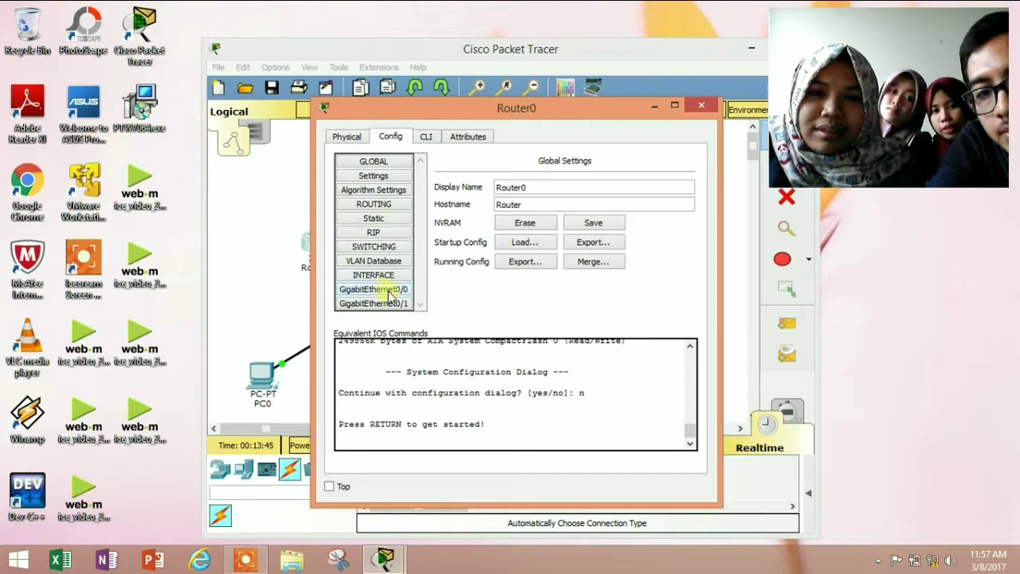
{"action": "left_click", "coordinate": [586, 251]}
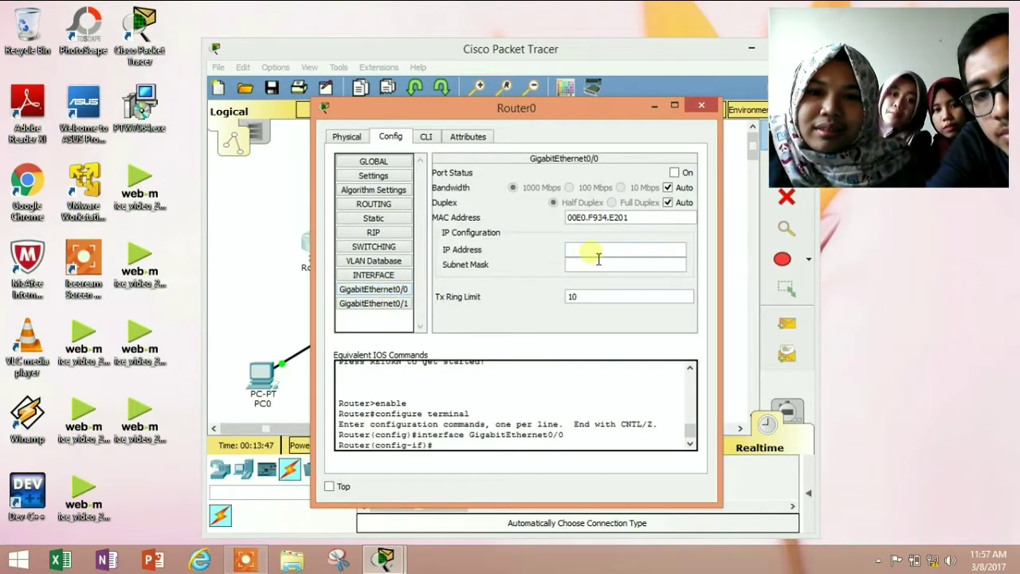
{"action": "type", "text": "1"}
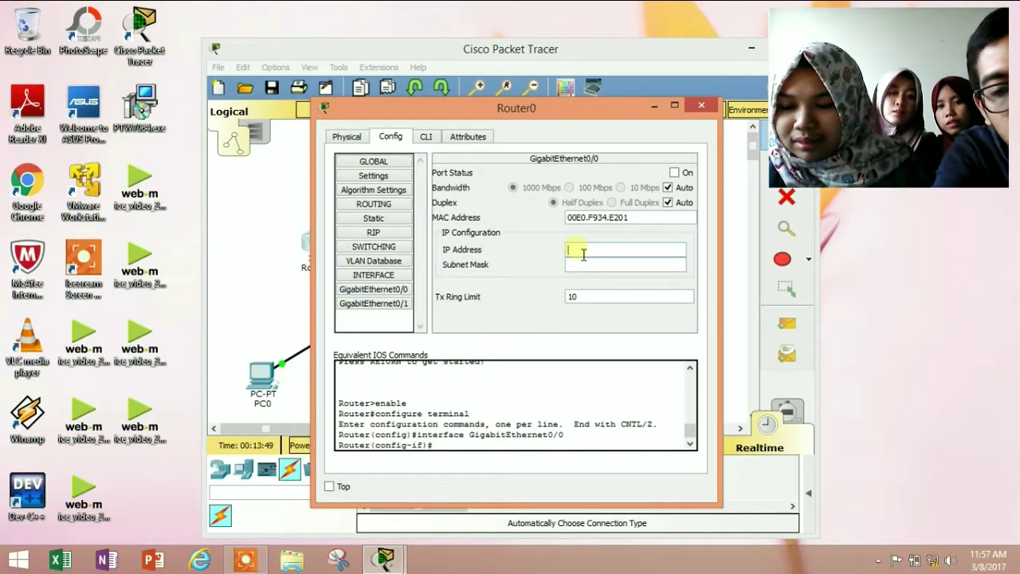
{"action": "type", "text": "92"}
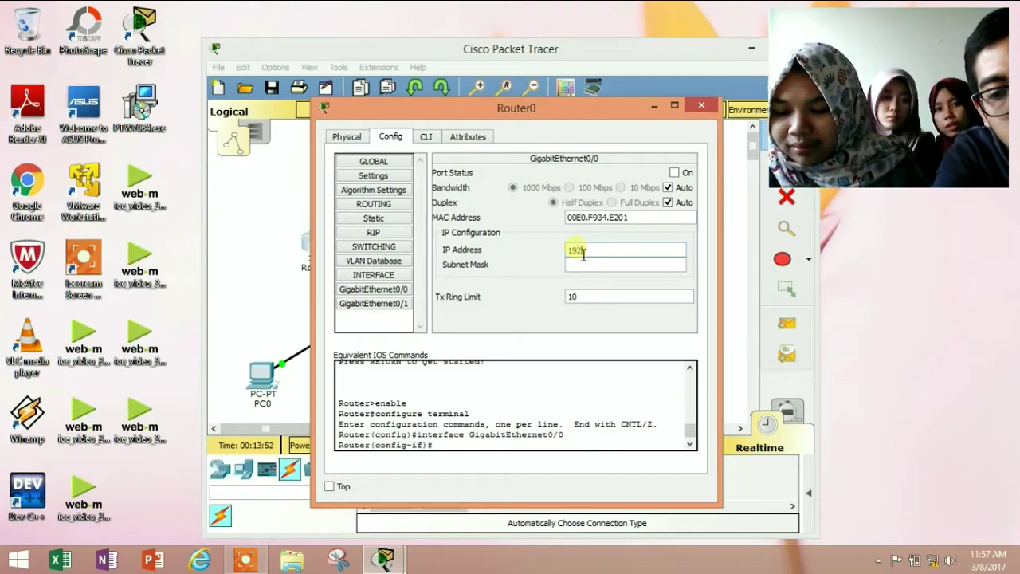
{"action": "type", "text": ".168.1.1"}
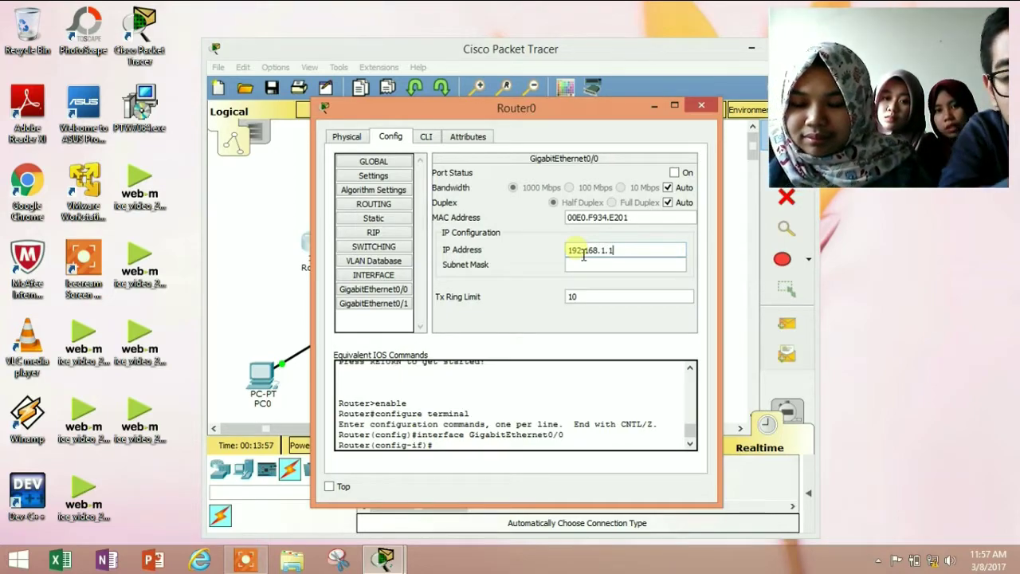
{"action": "left_click", "coordinate": [610, 267]}
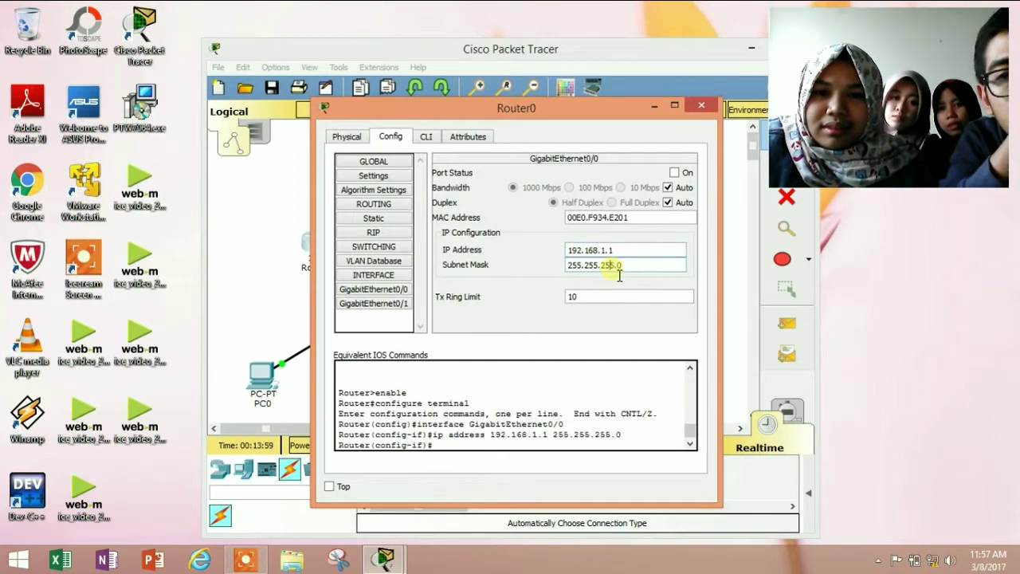
{"action": "left_click", "coordinate": [703, 107]}
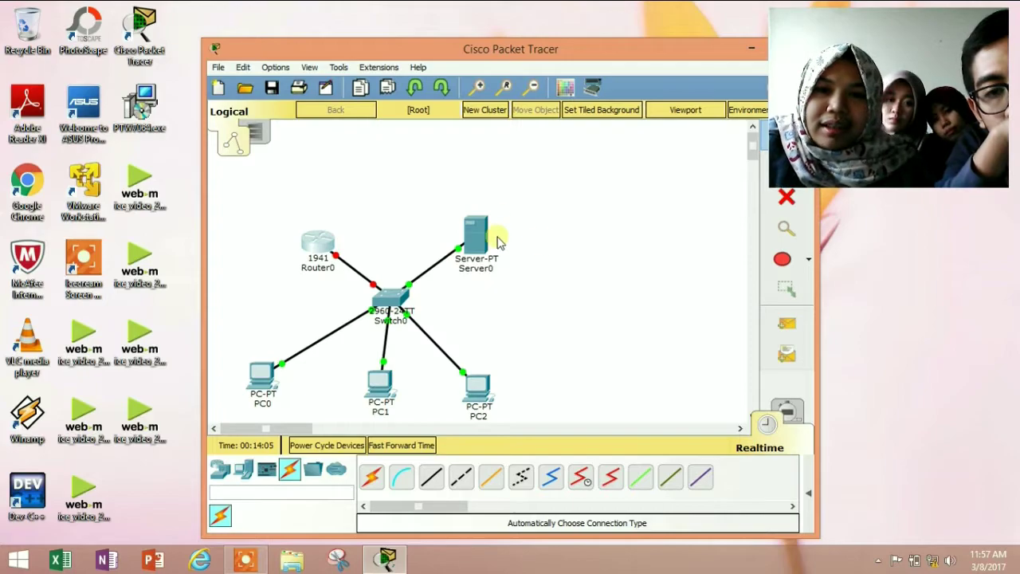
Show Server0's info box confirming FastEthernet0 at 192.168.1.2/24
{"action": "mouse_move", "coordinate": [491, 226]}
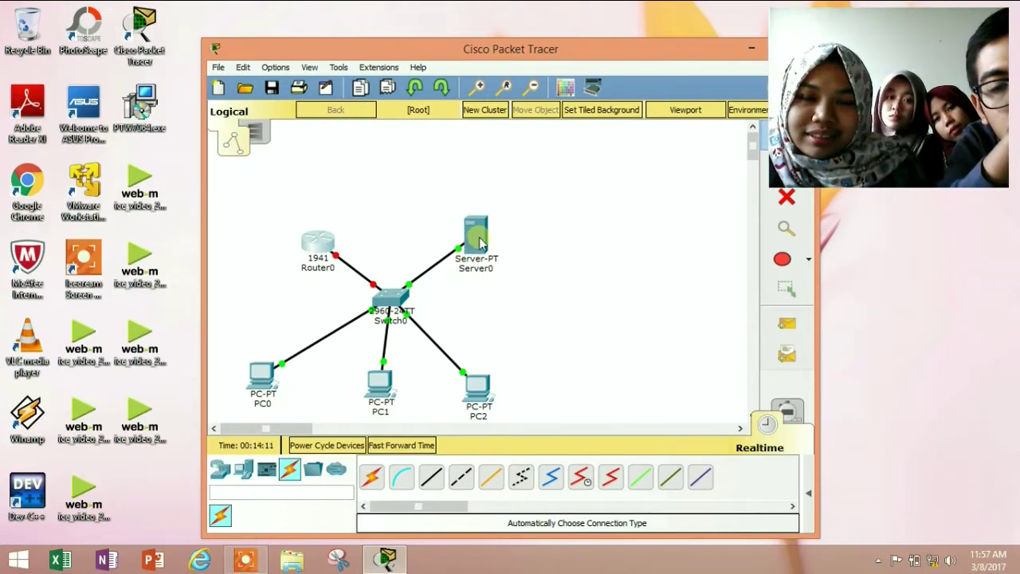
{"action": "mouse_move", "coordinate": [479, 243]}
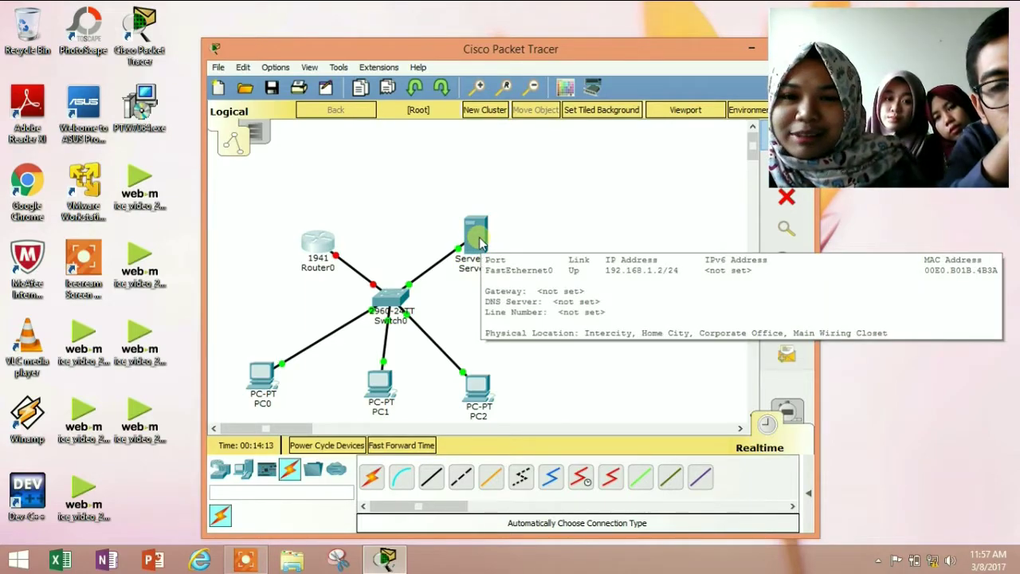
Turn on Server0's DHCP service with gateway 192.168.1.19 and DNS server 192.168.1.2
{"action": "left_click", "coordinate": [476, 232]}
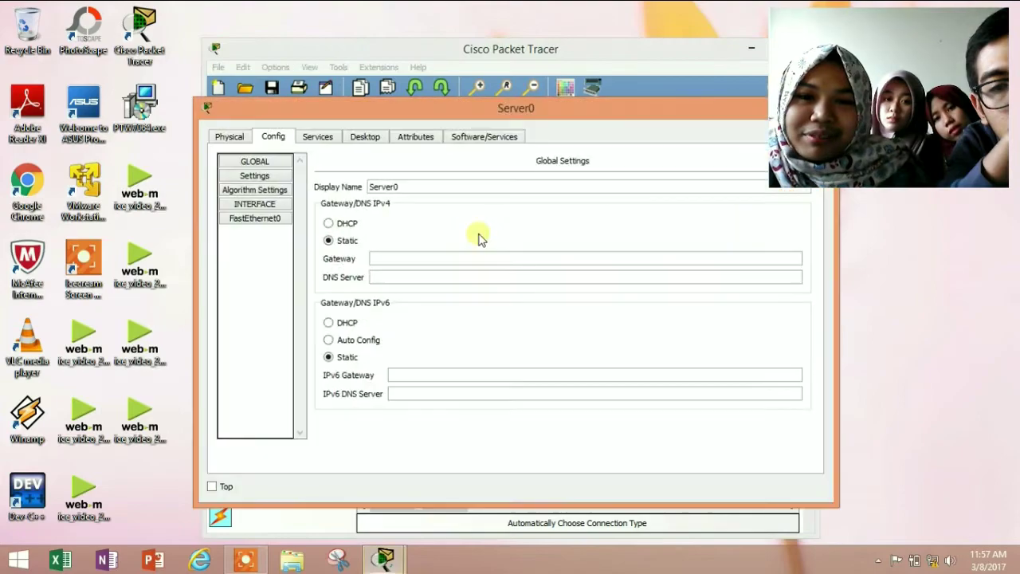
{"action": "left_click", "coordinate": [314, 139]}
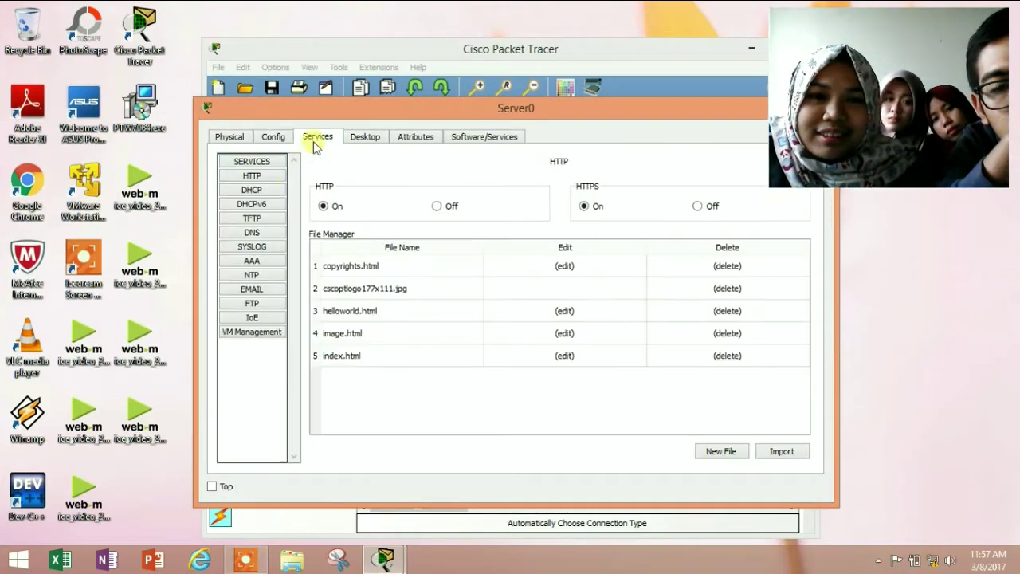
{"action": "left_click", "coordinate": [276, 196]}
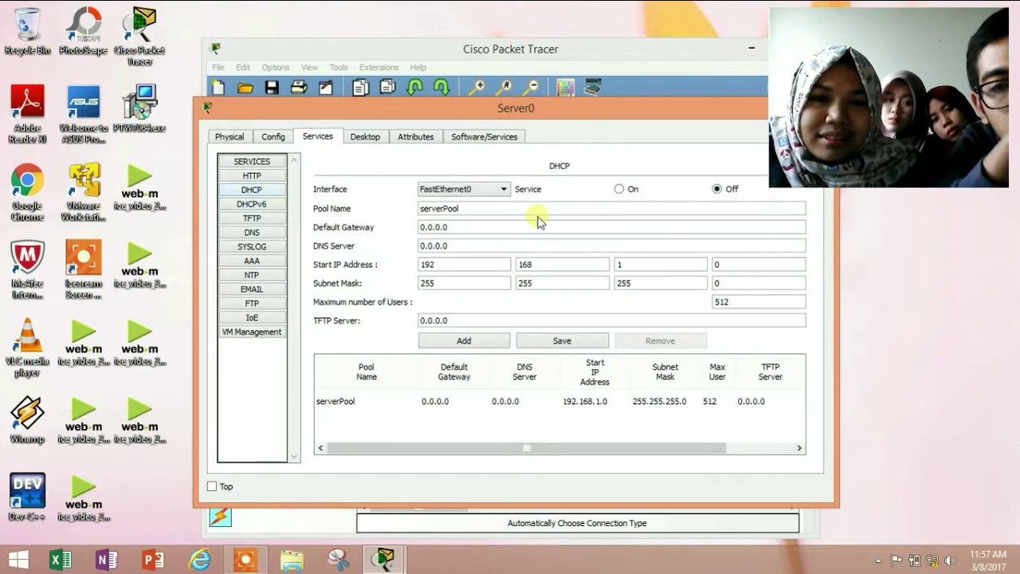
{"action": "left_click", "coordinate": [621, 189]}
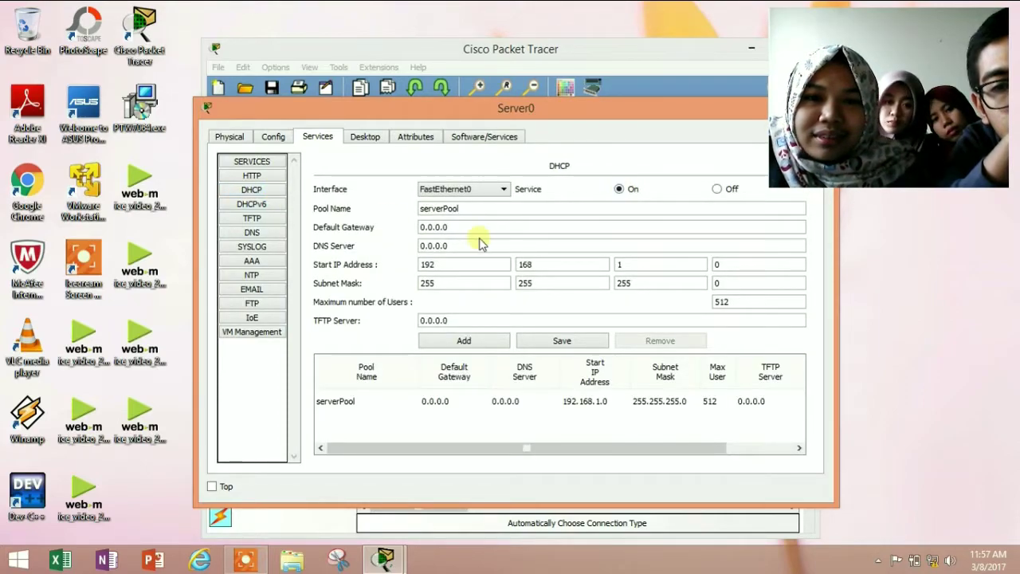
{"action": "left_click_drag", "start_coordinate": [478, 230], "coordinate": [387, 228]}
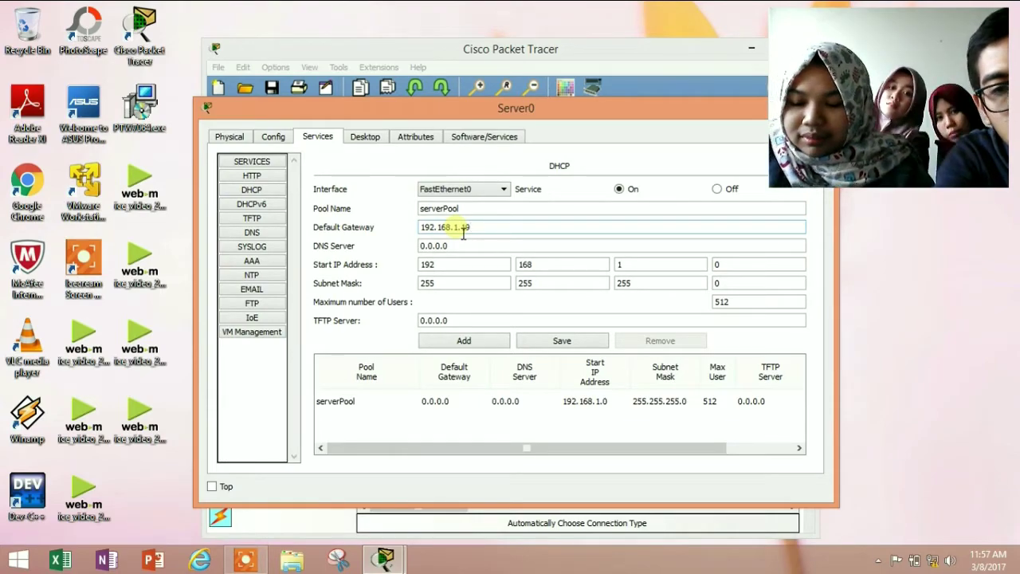
{"action": "key", "text": "Tab"}
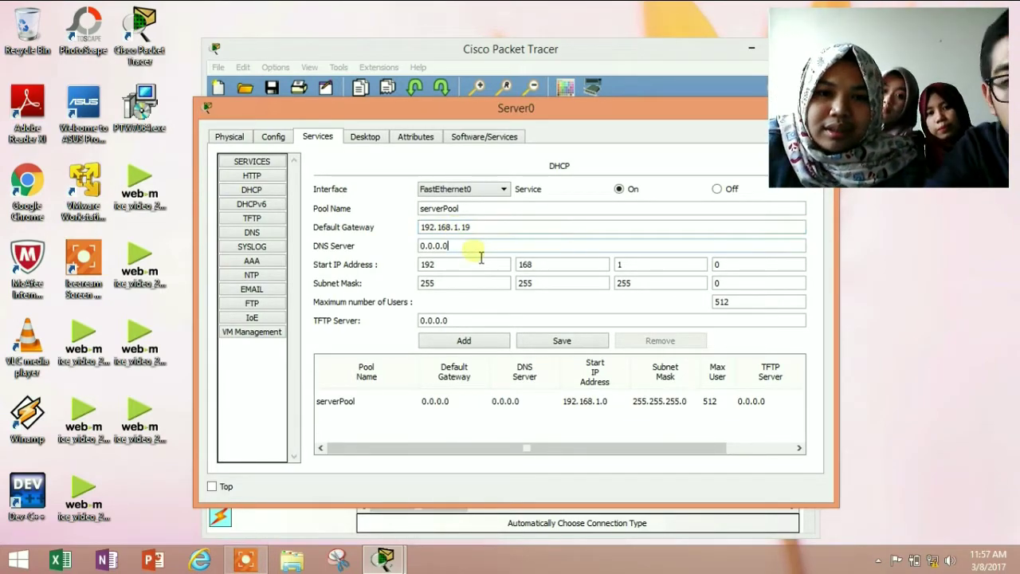
{"action": "left_click_drag", "start_coordinate": [454, 247], "coordinate": [376, 239]}
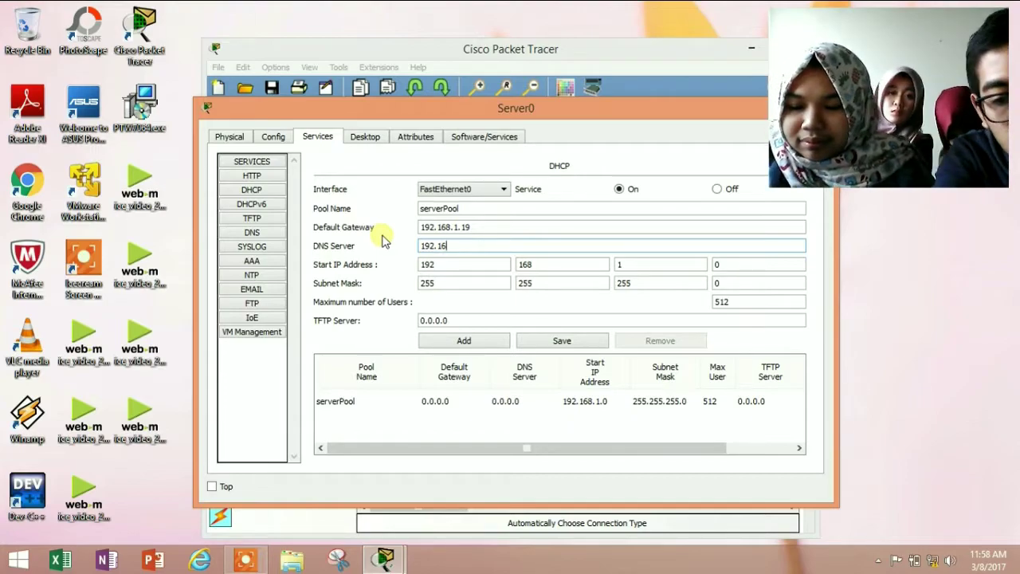
{"action": "key", "text": "BackSpace"}
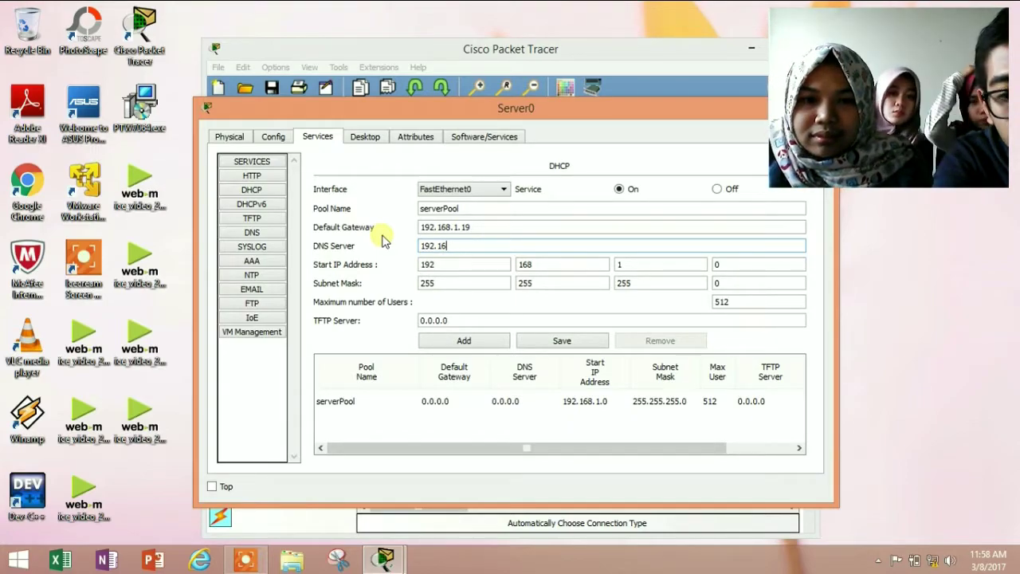
{"action": "type", "text": "8.1"}
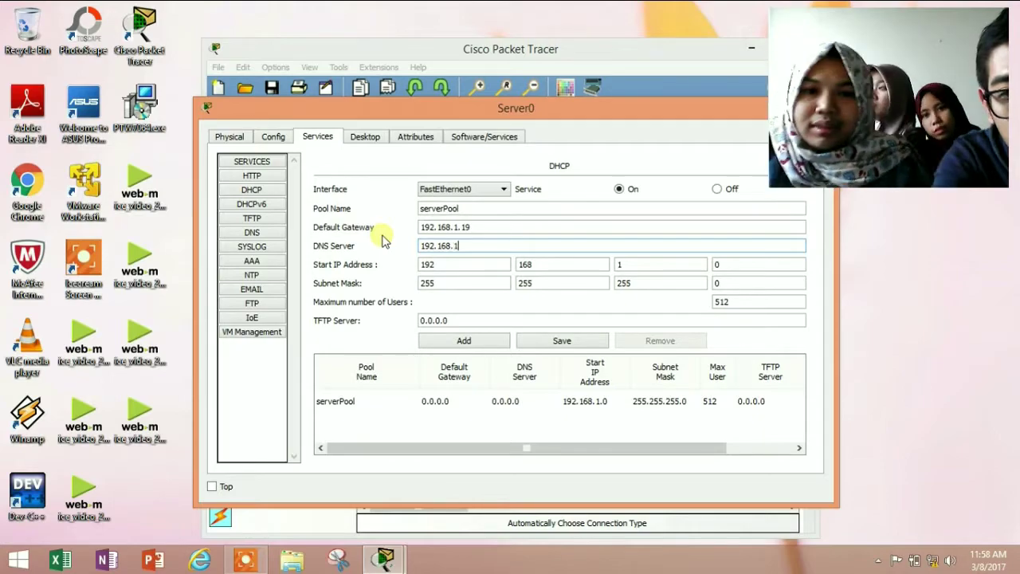
{"action": "type", "text": ".2"}
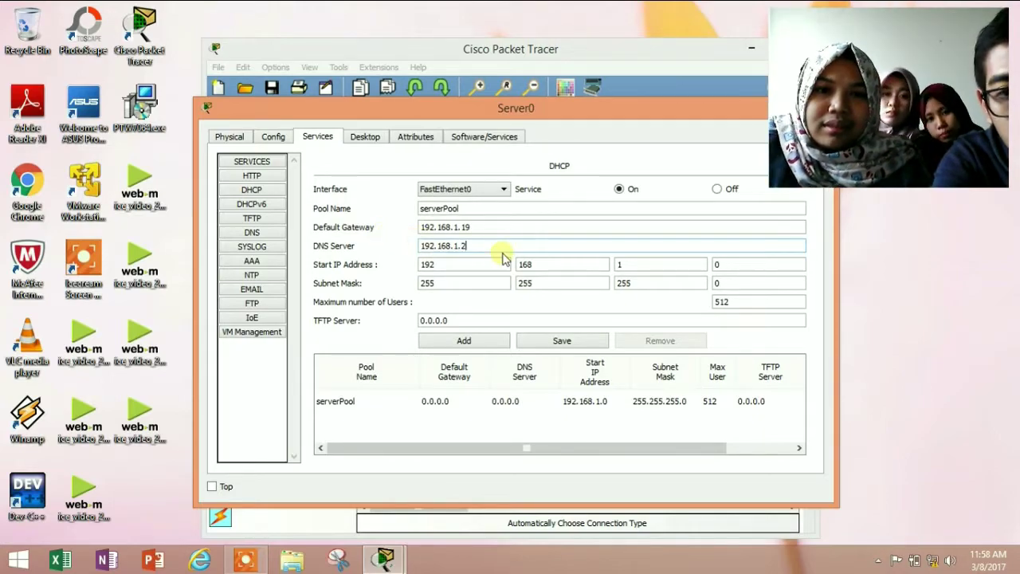
Limit serverPool to 20 maximum users and save the pool settings
{"action": "double_click", "coordinate": [749, 301]}
{"action": "type", "text": "20"}
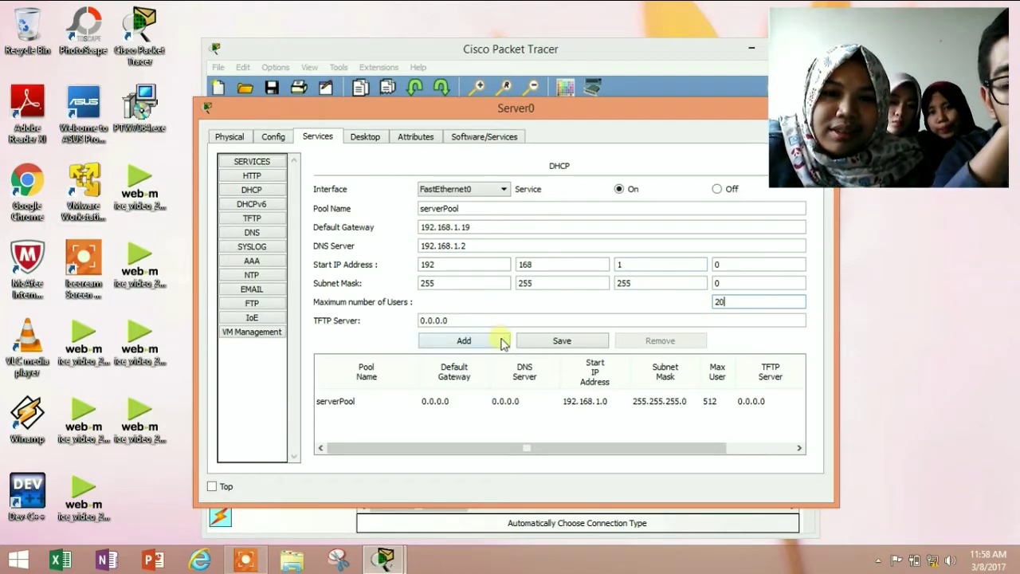
{"action": "left_click", "coordinate": [499, 343]}
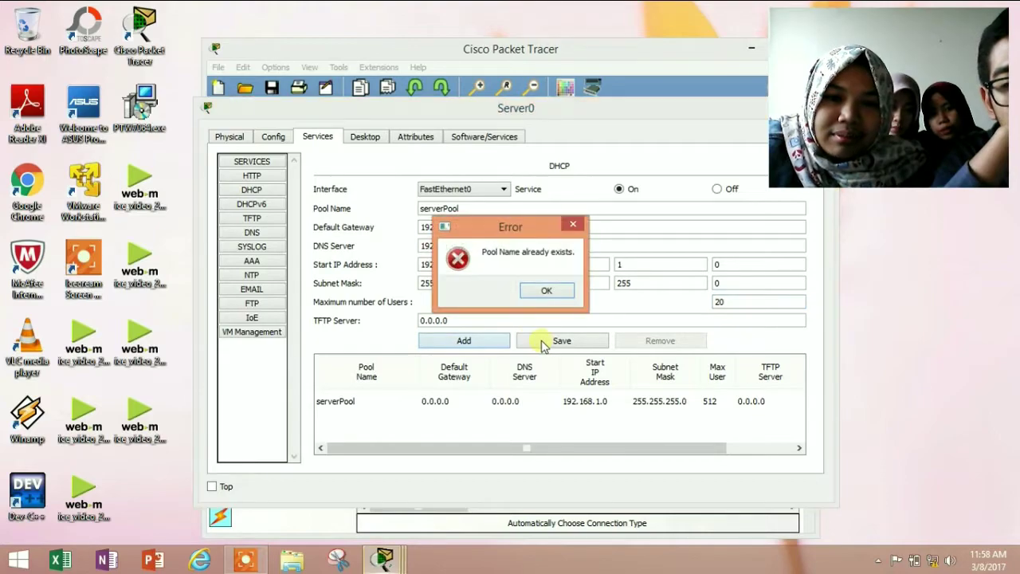
{"action": "left_click", "coordinate": [548, 290]}
{"action": "left_click", "coordinate": [559, 341]}
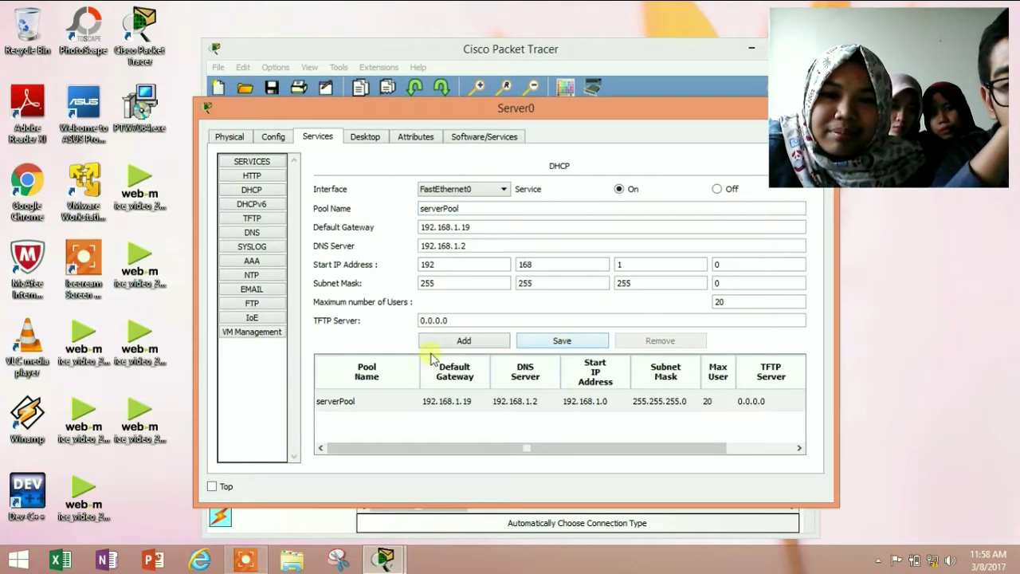
{"action": "left_click_drag", "start_coordinate": [517, 108], "coordinate": [497, 103]}
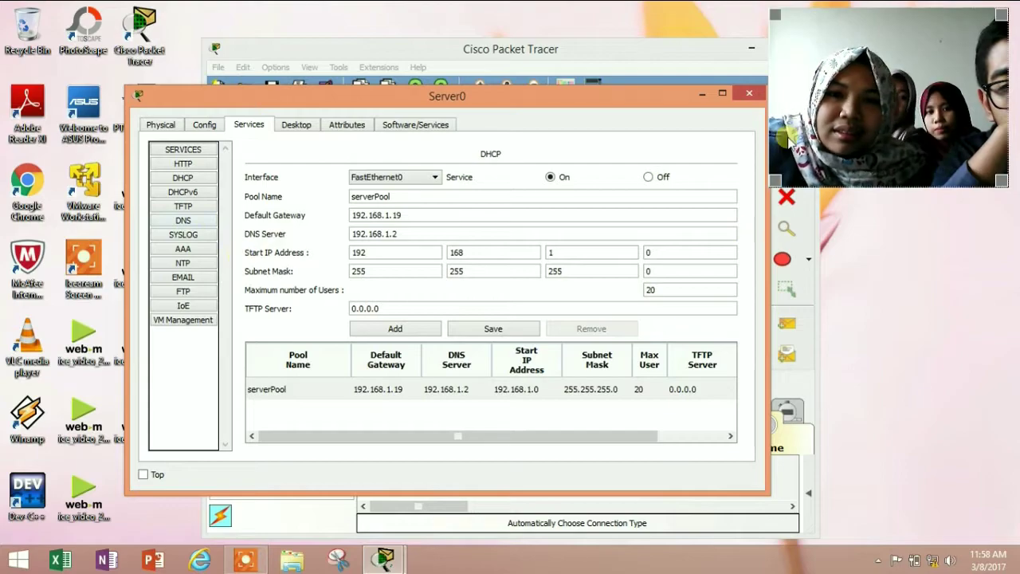
{"action": "left_click", "coordinate": [747, 96]}
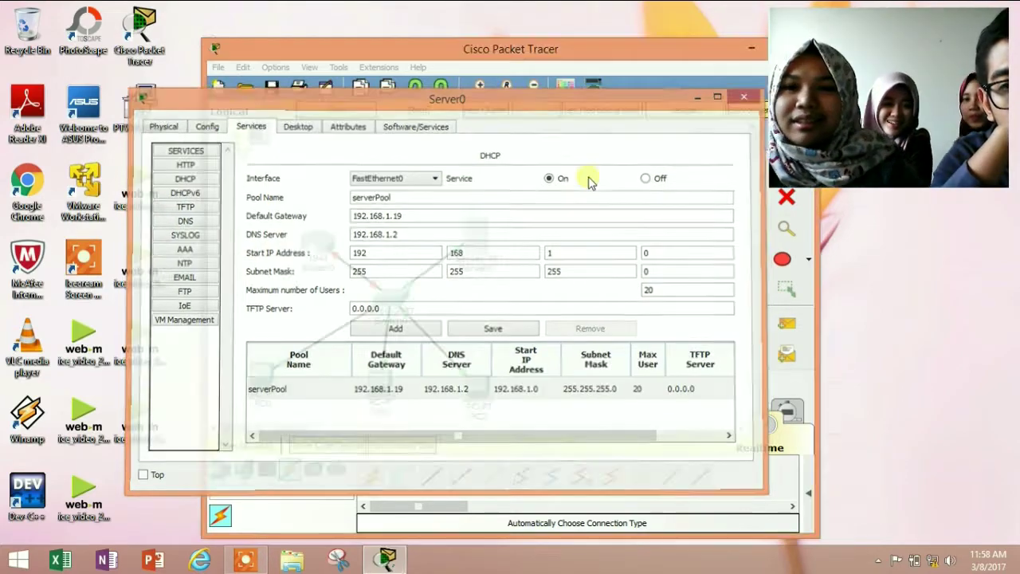
Switch PC0's IP configuration to DHCP, obtaining 192.168.1.1 with gateway 192.168.1.19
{"action": "left_click", "coordinate": [261, 373]}
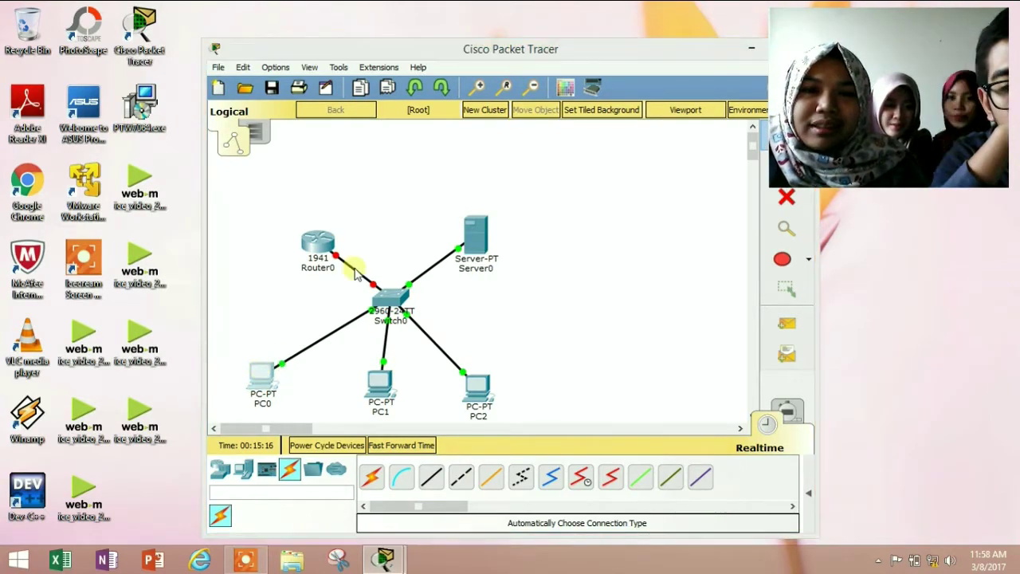
{"action": "left_click", "coordinate": [381, 141]}
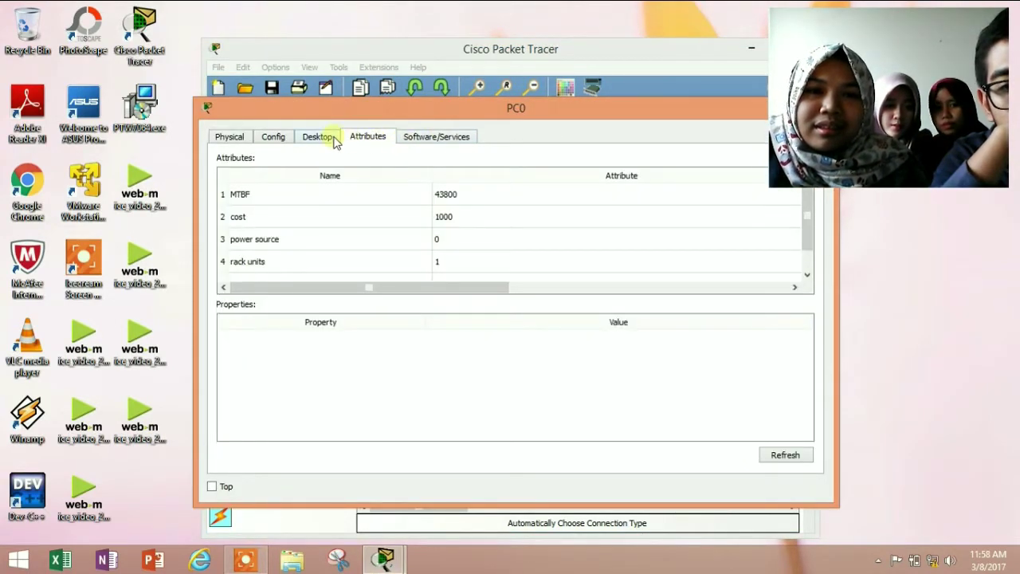
{"action": "left_click", "coordinate": [333, 140]}
{"action": "left_click", "coordinate": [295, 209]}
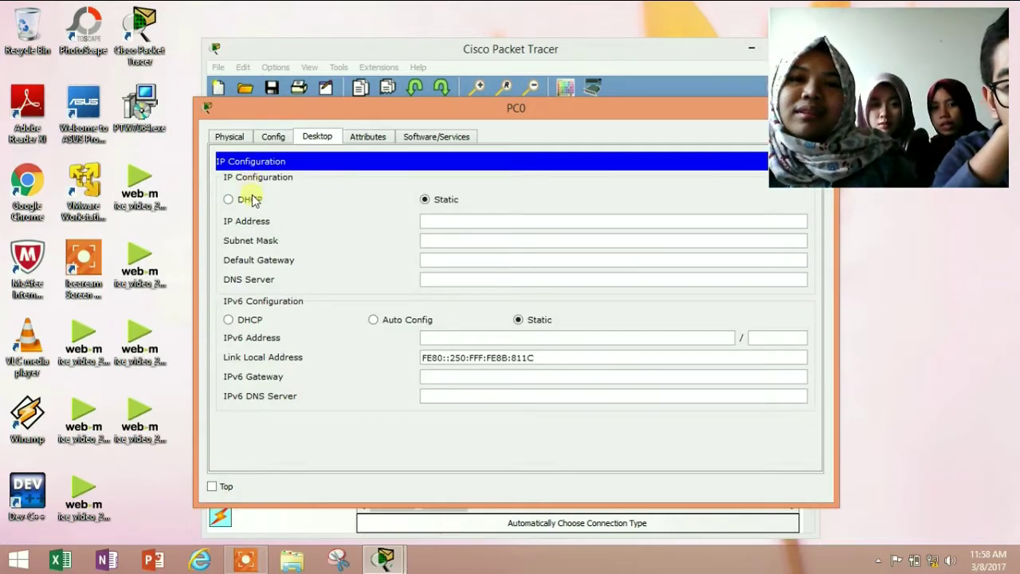
{"action": "left_click", "coordinate": [252, 200]}
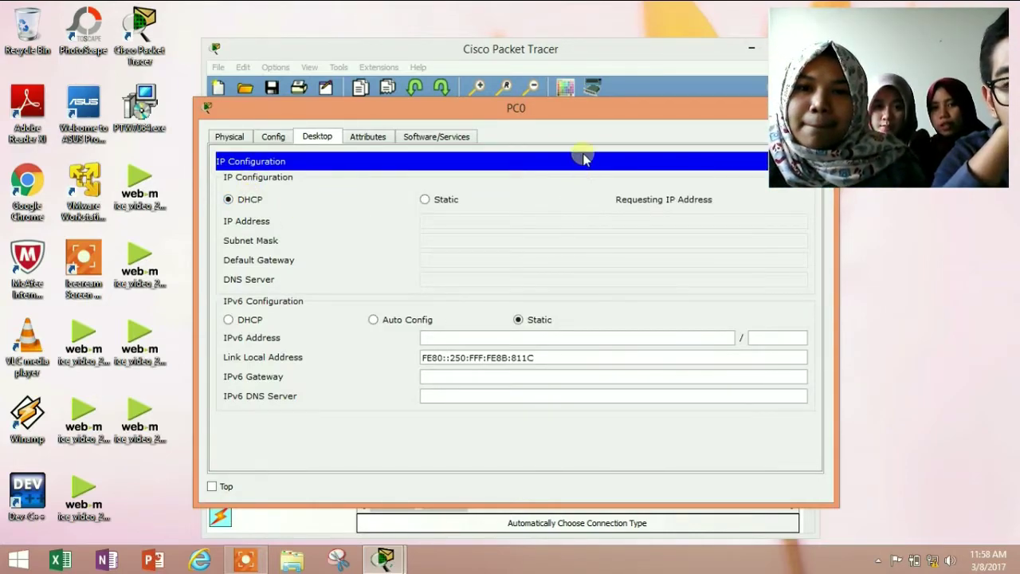
{"action": "left_click_drag", "start_coordinate": [624, 119], "coordinate": [560, 111]}
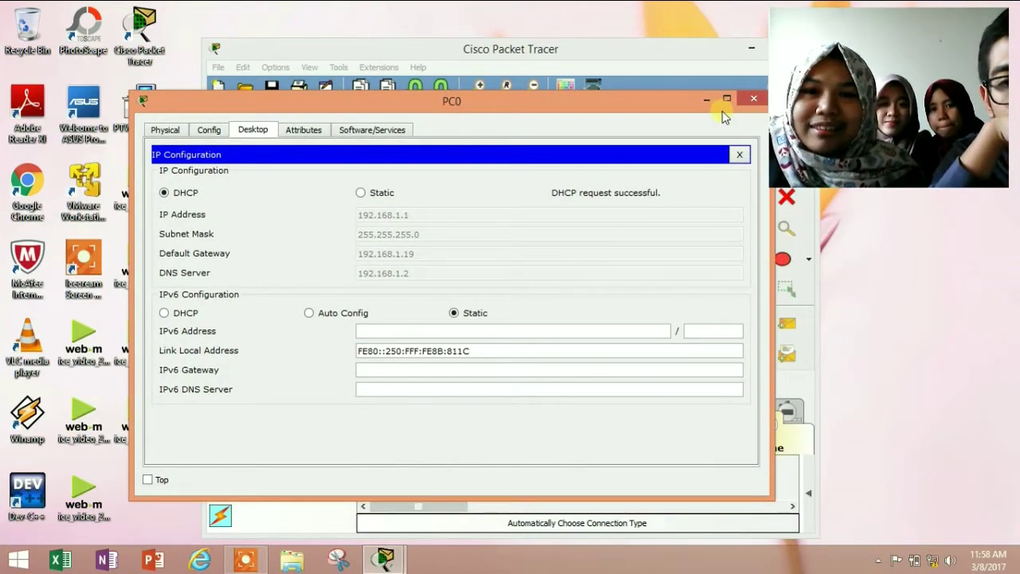
{"action": "left_click", "coordinate": [751, 101]}
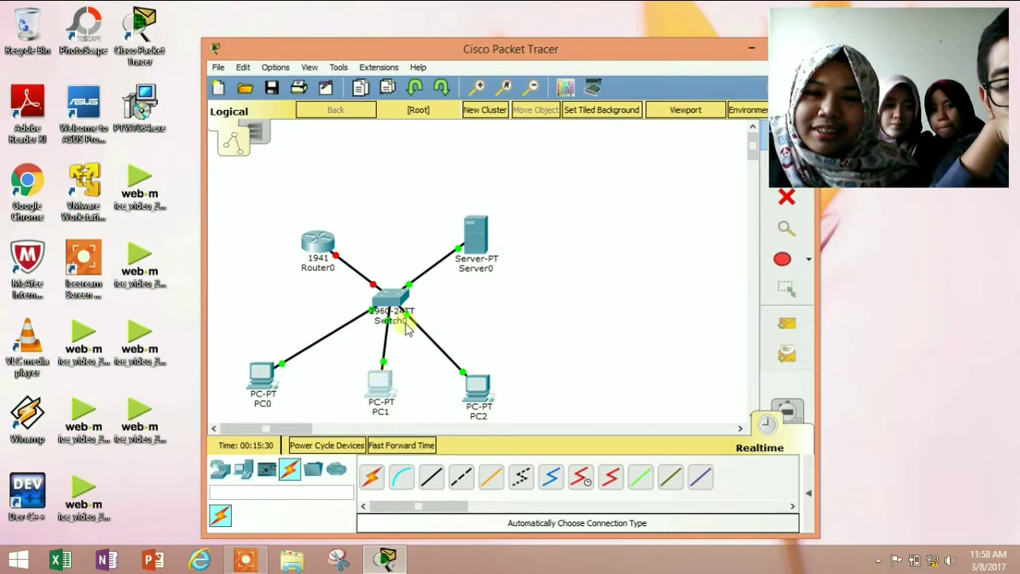
Switch PC1's IP configuration to DHCP so it receives 192.168.1.3
{"action": "left_click", "coordinate": [380, 384]}
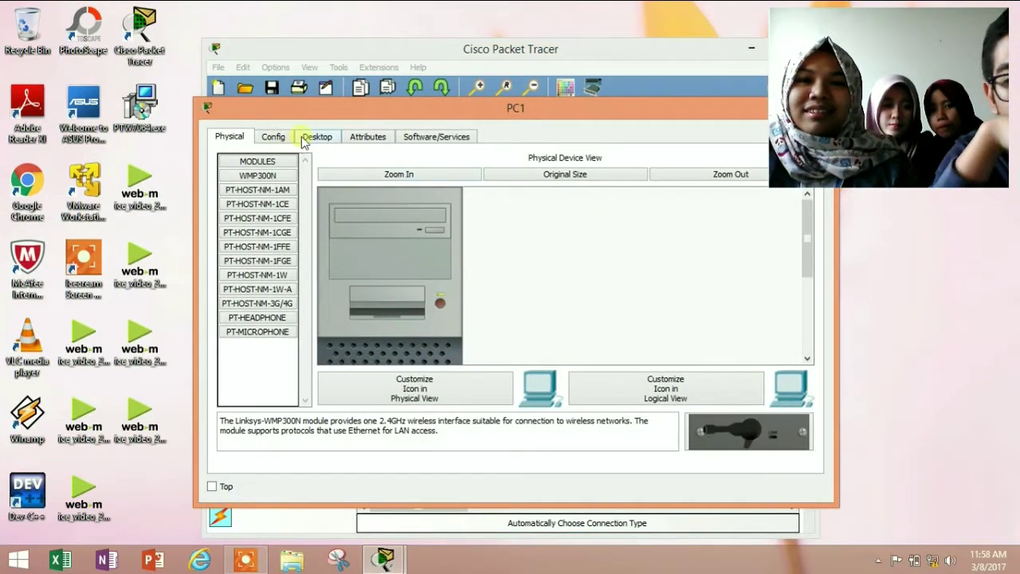
{"action": "left_click", "coordinate": [301, 139]}
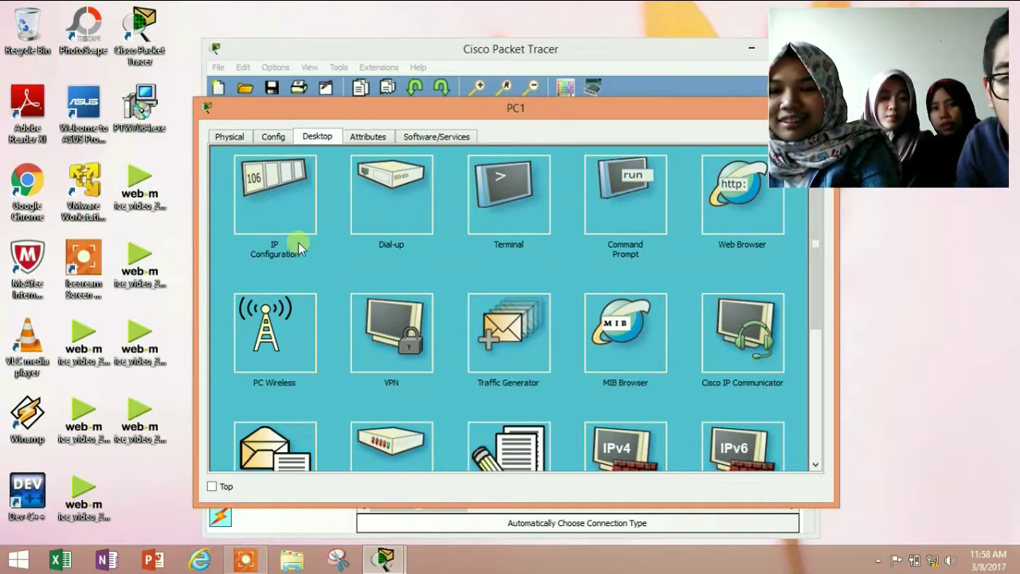
{"action": "left_click", "coordinate": [282, 202]}
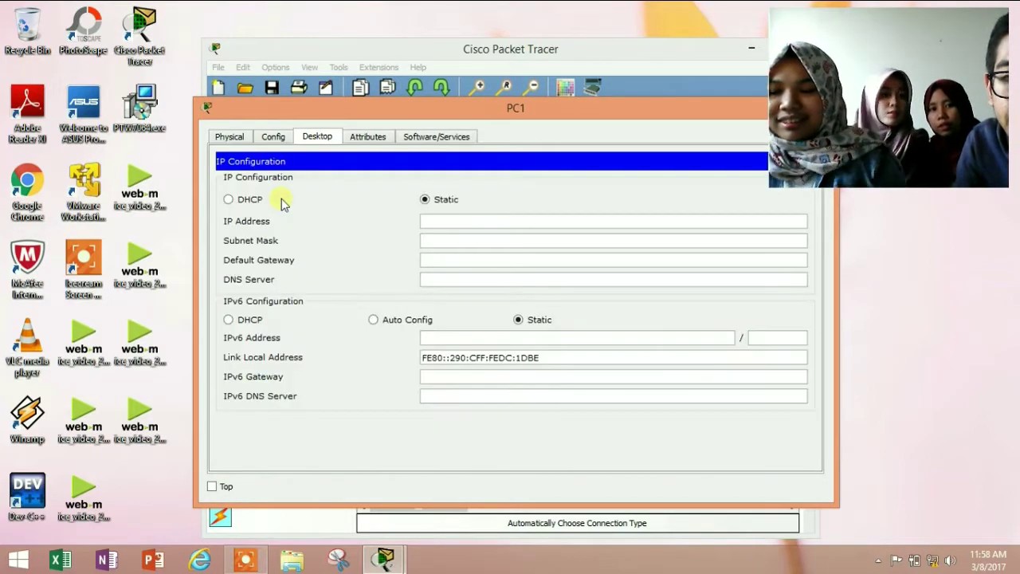
{"action": "left_click", "coordinate": [228, 200]}
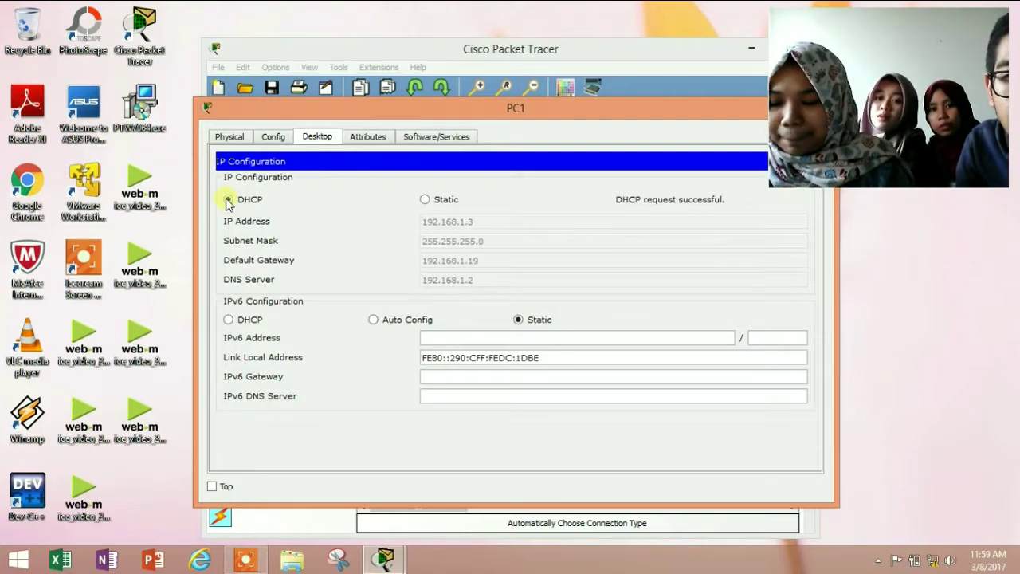
{"action": "left_click_drag", "start_coordinate": [623, 118], "coordinate": [486, 95]}
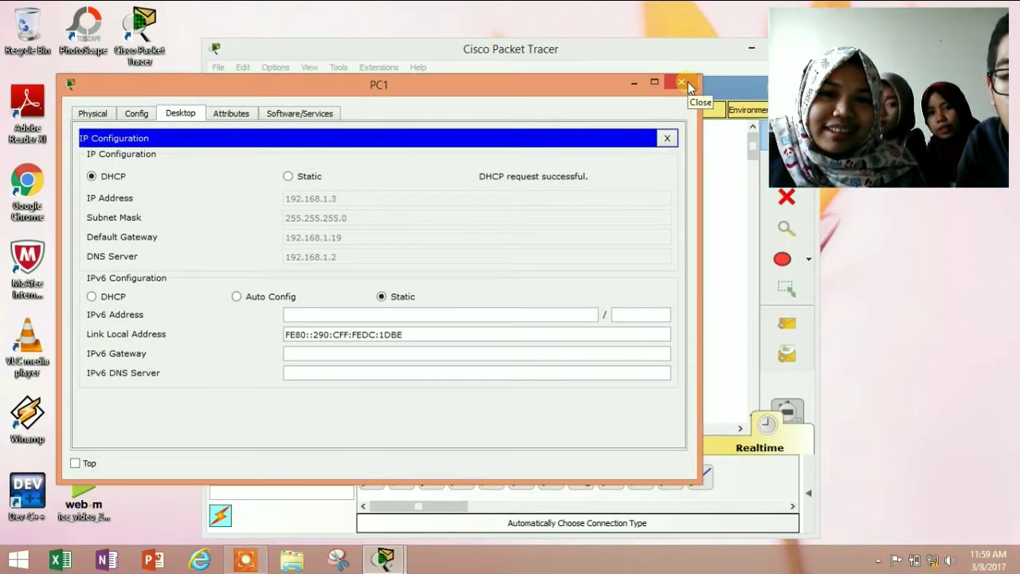
{"action": "left_click", "coordinate": [689, 85]}
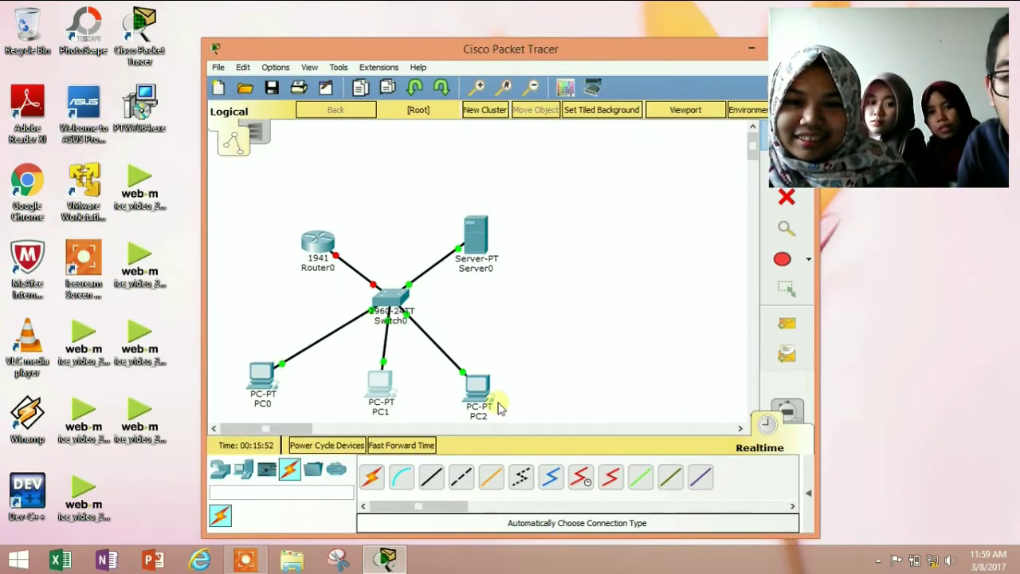
Switch PC2's IP configuration to DHCP so it receives 192.168.1.4
{"action": "left_click", "coordinate": [482, 390]}
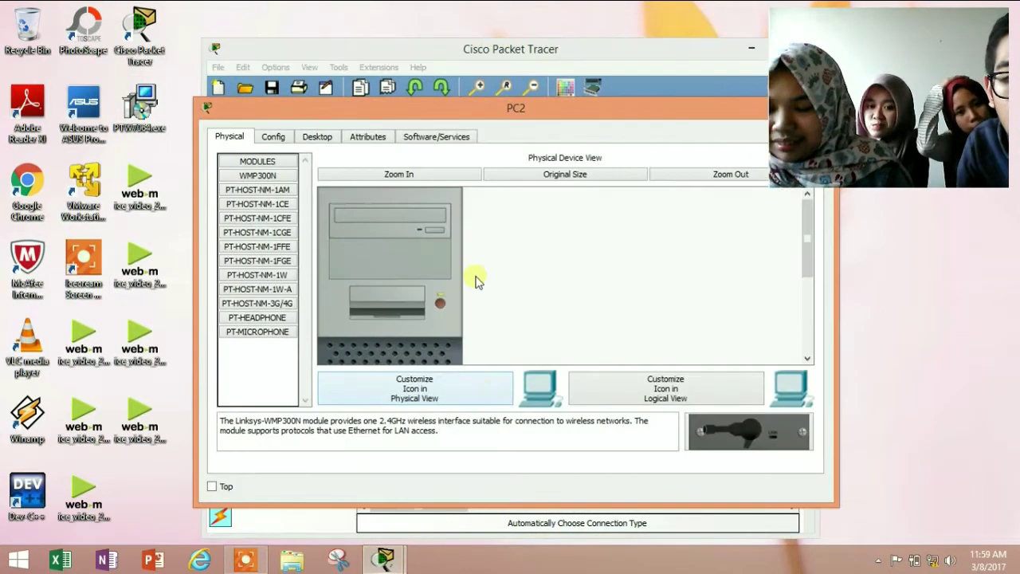
{"action": "left_click", "coordinate": [312, 141]}
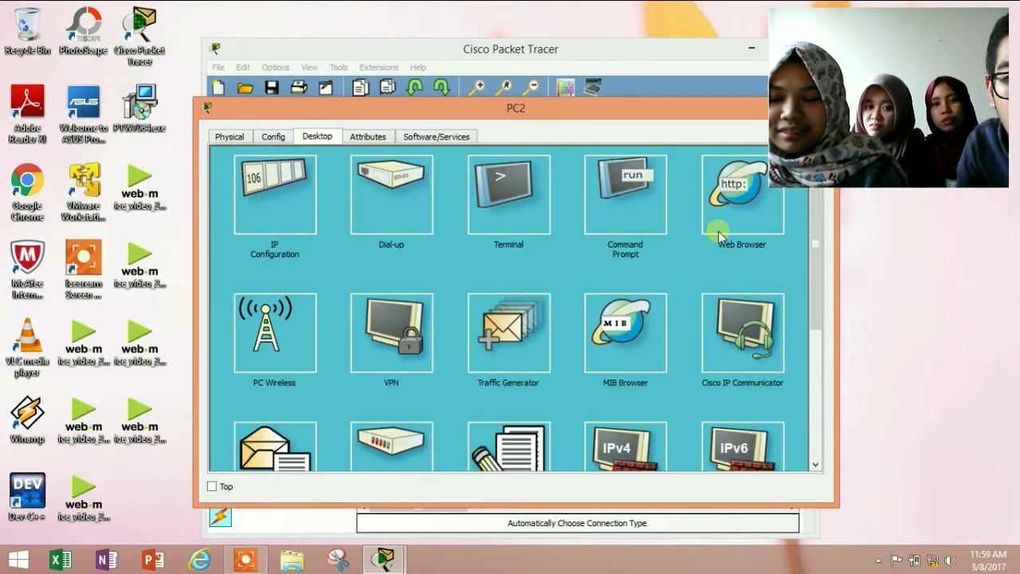
{"action": "left_click", "coordinate": [257, 205]}
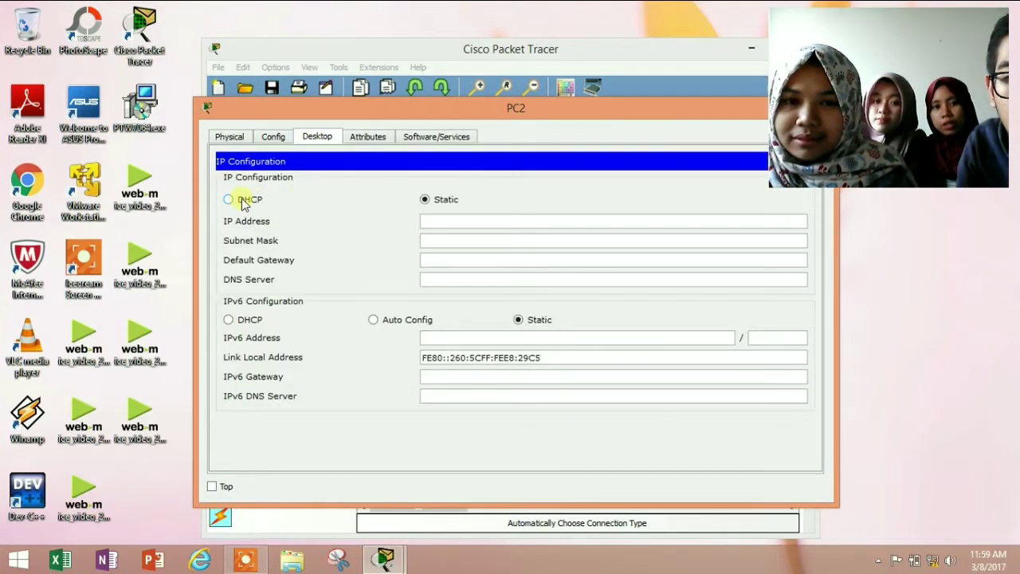
{"action": "left_click", "coordinate": [229, 200]}
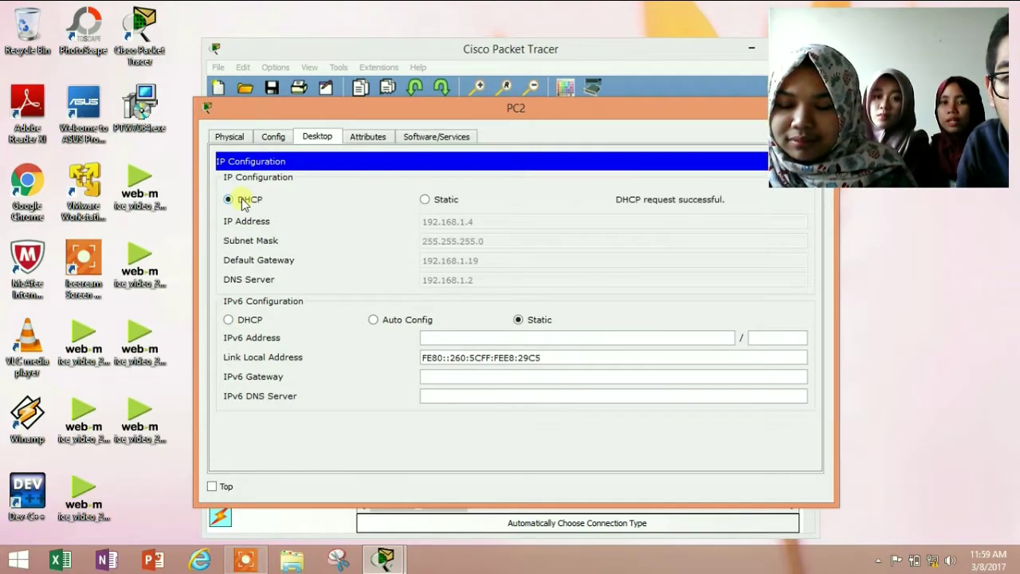
{"action": "left_click_drag", "start_coordinate": [602, 109], "coordinate": [438, 141]}
{"action": "left_click", "coordinate": [653, 140]}
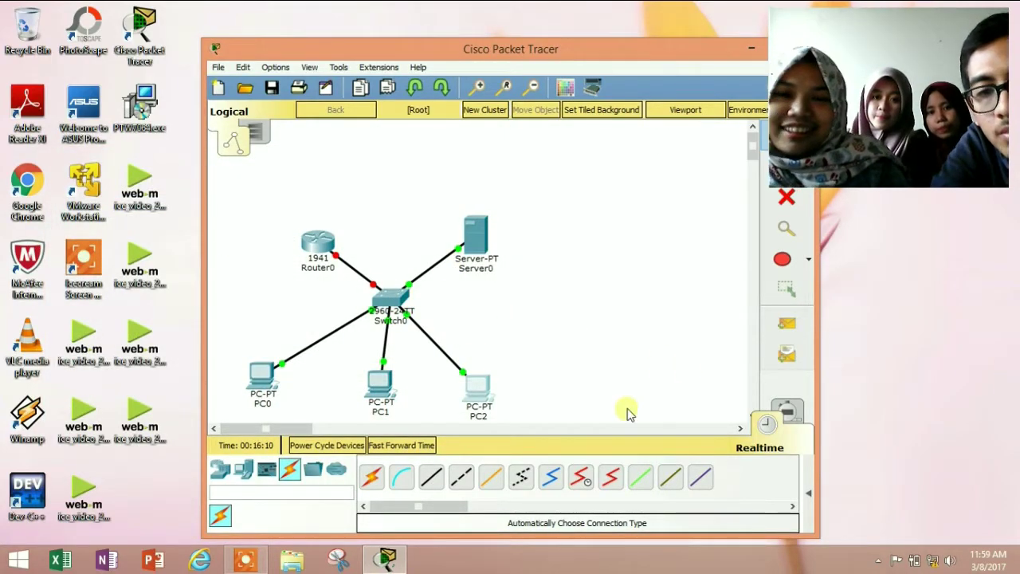
Turn on Server0's DNS service and enter name kelompoke.com with address 192.168.1.2
{"action": "left_click", "coordinate": [473, 238]}
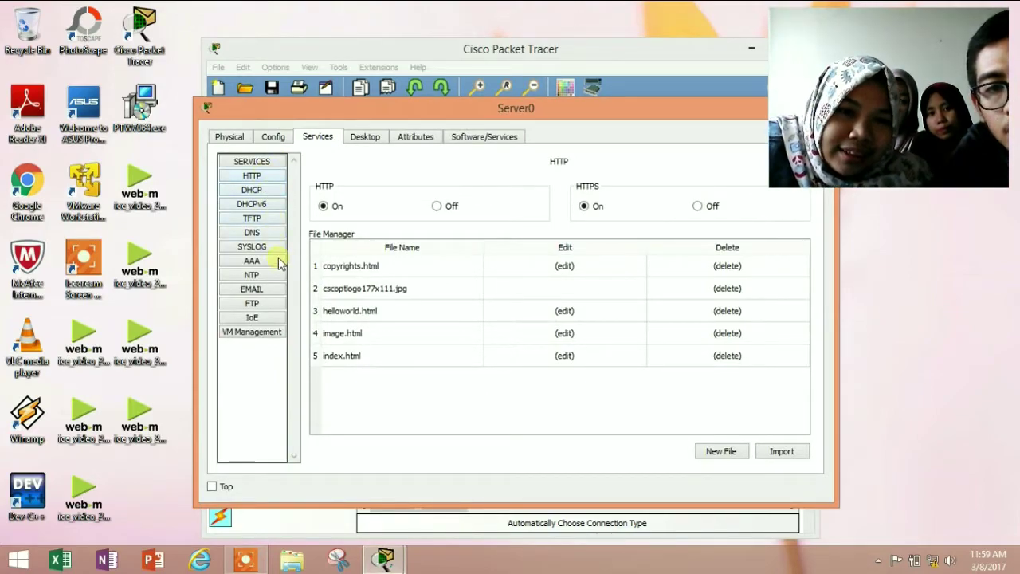
{"action": "left_click", "coordinate": [268, 232]}
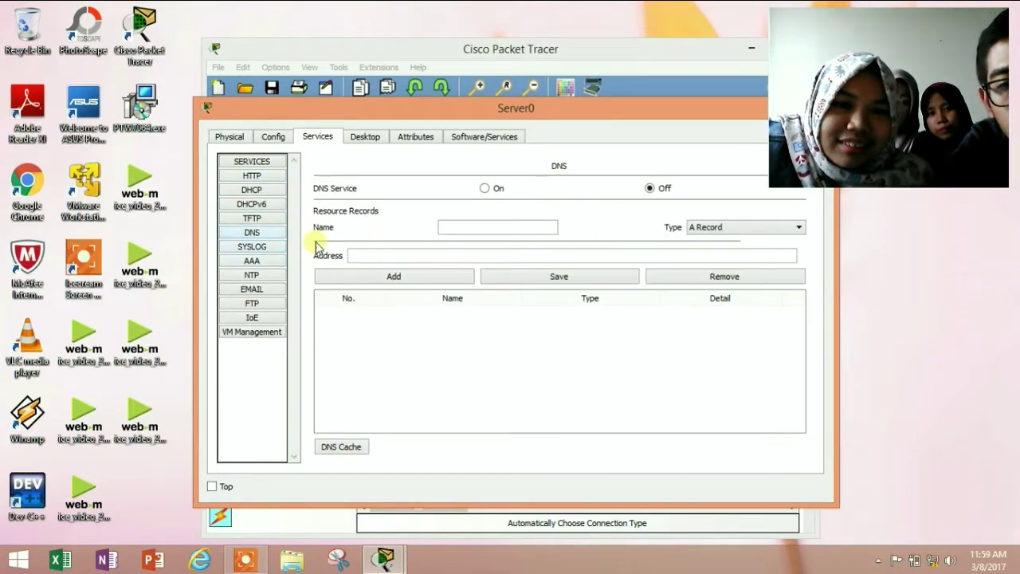
{"action": "left_click", "coordinate": [487, 188]}
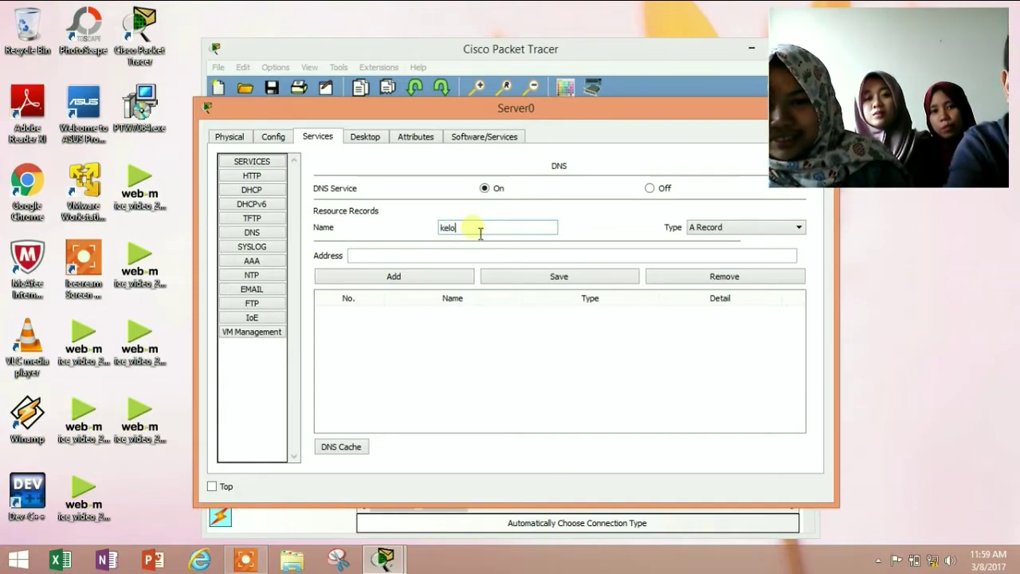
{"action": "type", "text": "k.e"}
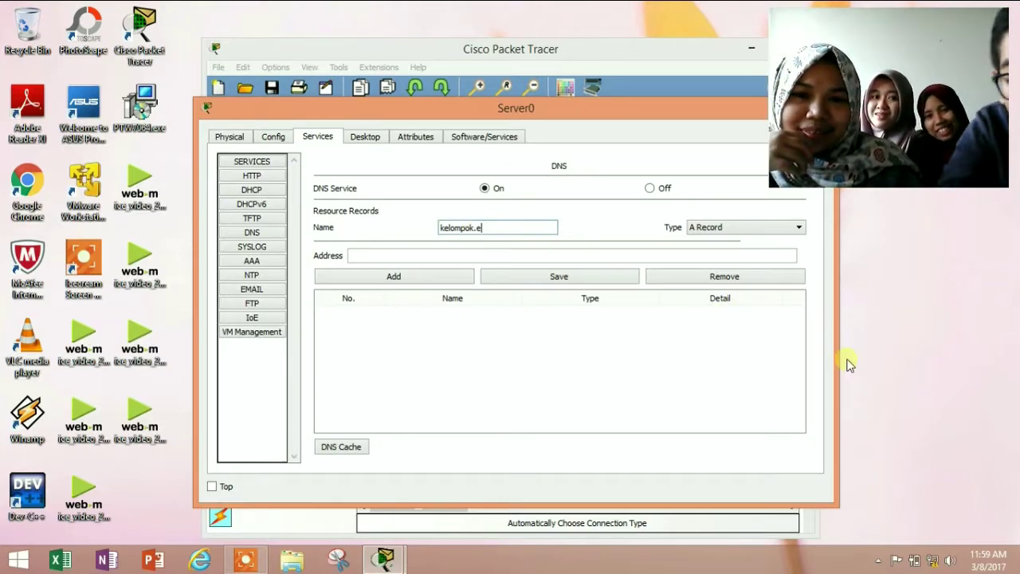
{"action": "key", "text": "BackSpace"}
{"action": "key", "text": "BackSpace"}
{"action": "type", "text": "e"}
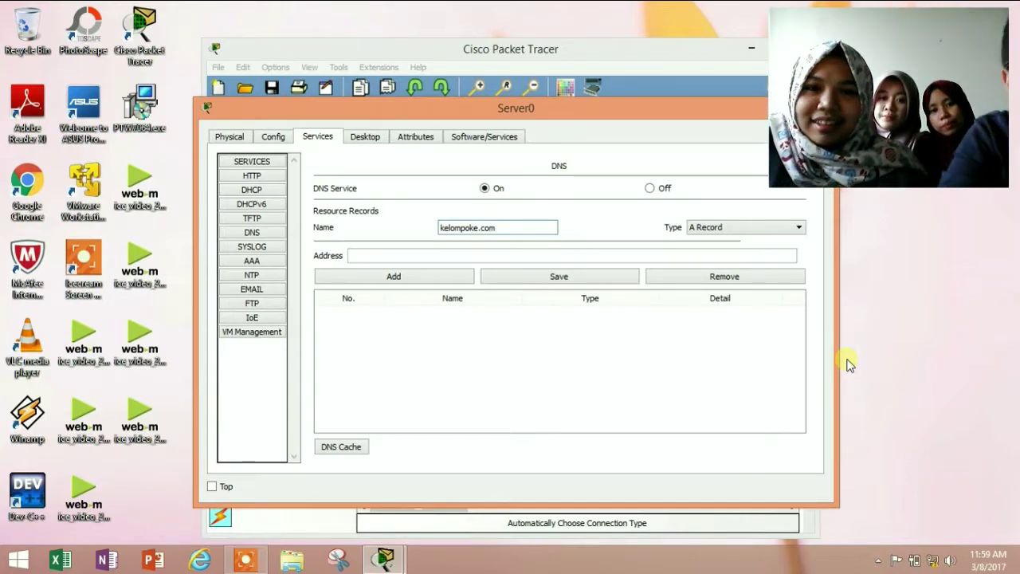
{"action": "left_click", "coordinate": [406, 256]}
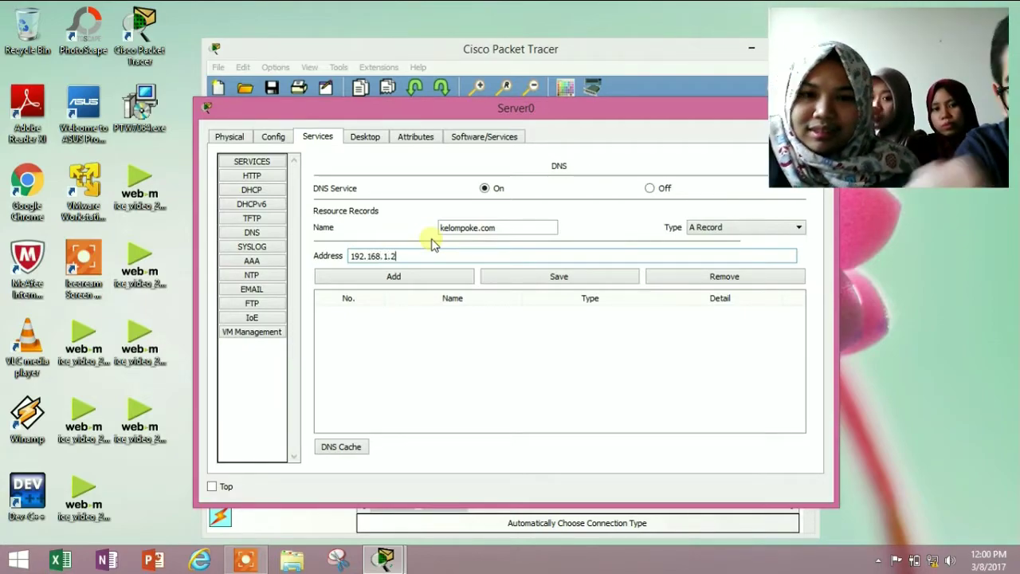
Add and save the kelompoke.com A record, then close Server0
{"action": "left_click", "coordinate": [461, 281]}
{"action": "left_click", "coordinate": [469, 318]}
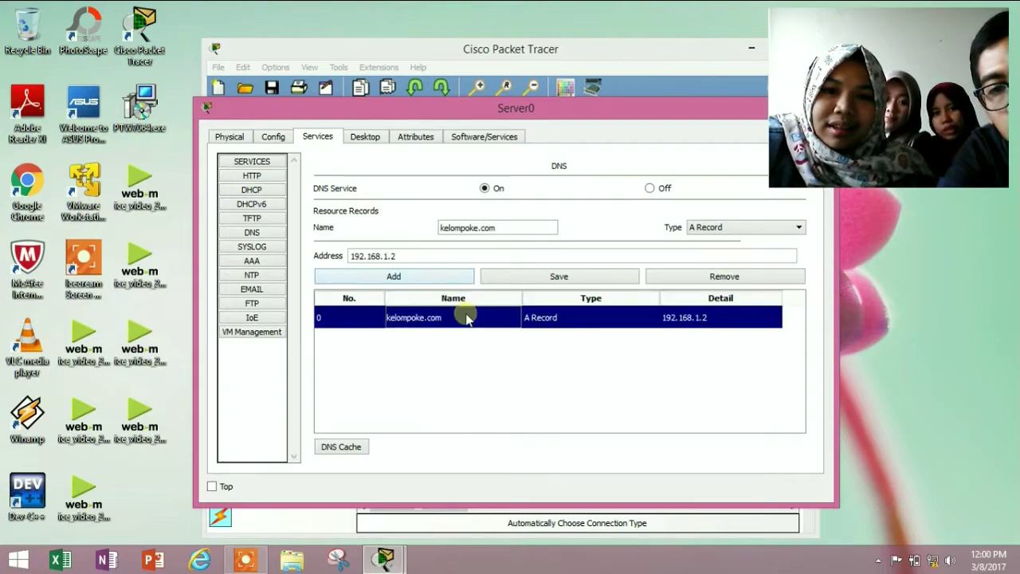
{"action": "left_click", "coordinate": [576, 278]}
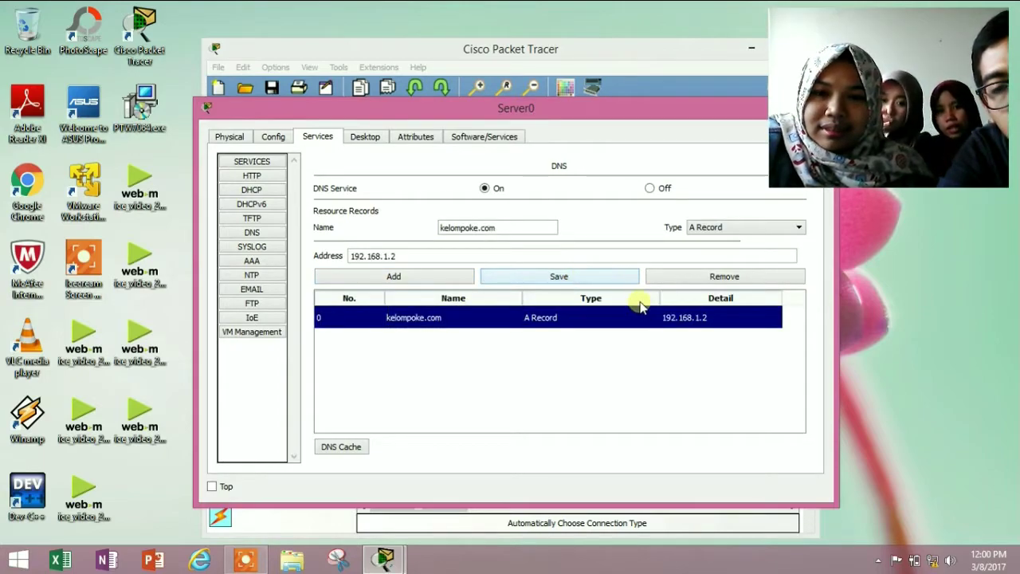
{"action": "left_click_drag", "start_coordinate": [640, 111], "coordinate": [554, 111]}
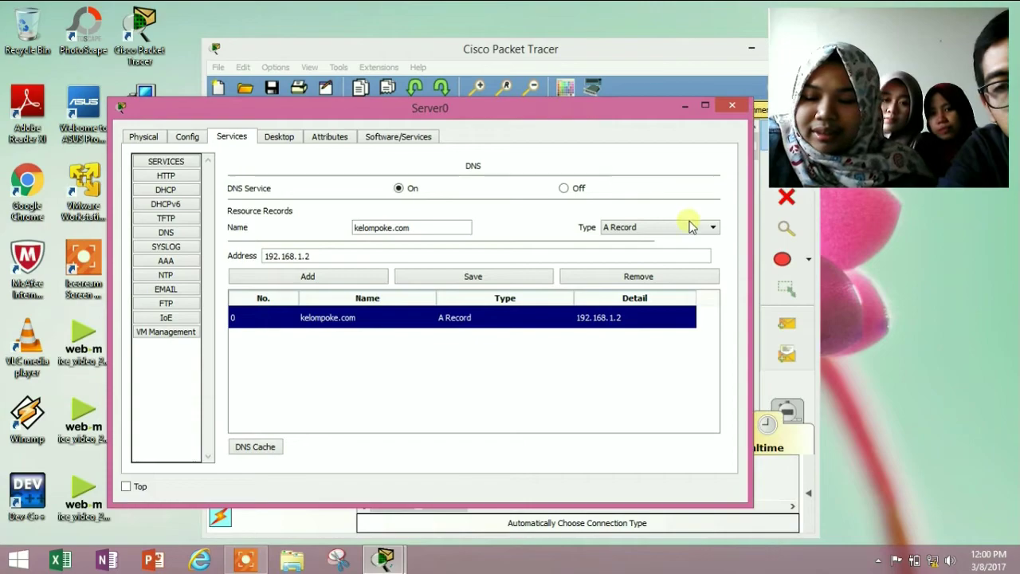
{"action": "left_click", "coordinate": [740, 110]}
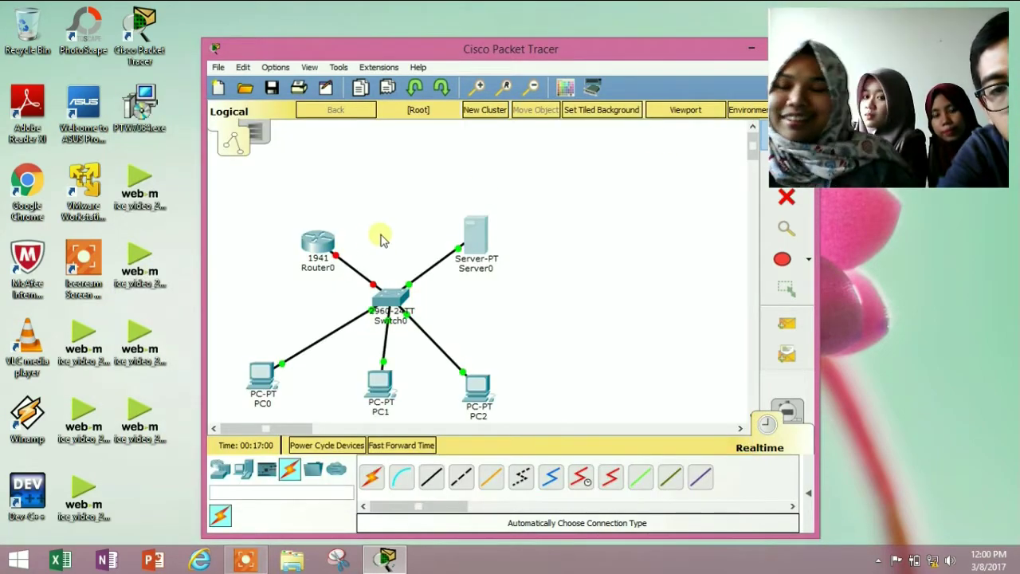
Browse to kelompoke.com in PC0's web browser, then close PC0 once the welcome page loads
{"action": "left_click", "coordinate": [264, 369]}
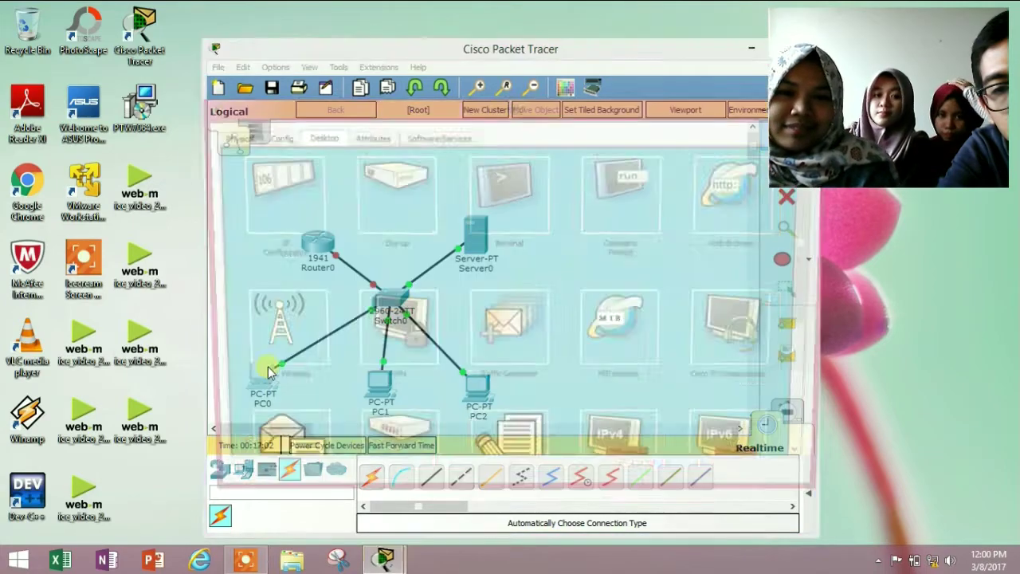
{"action": "left_click", "coordinate": [730, 204]}
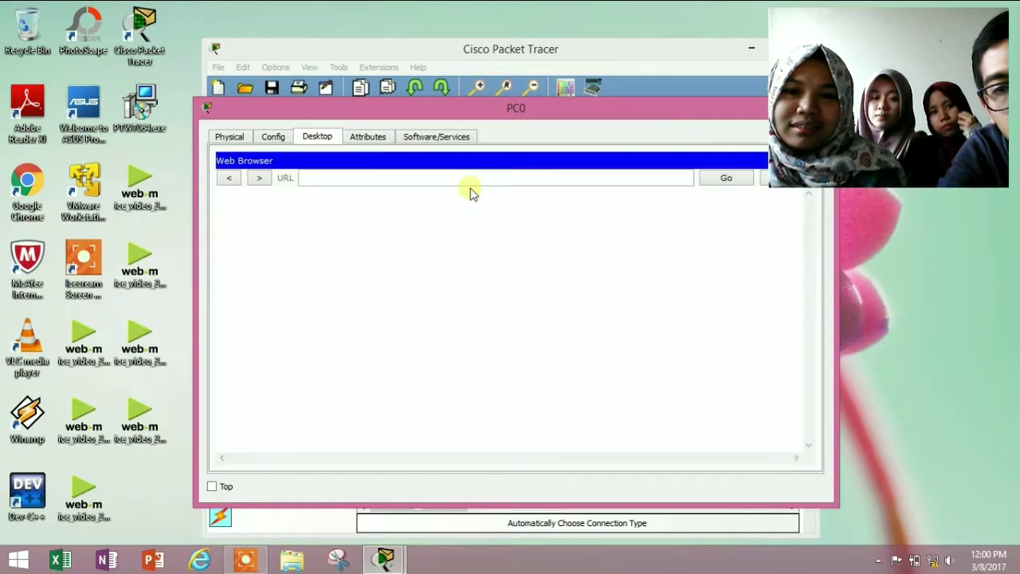
{"action": "left_click", "coordinate": [396, 179]}
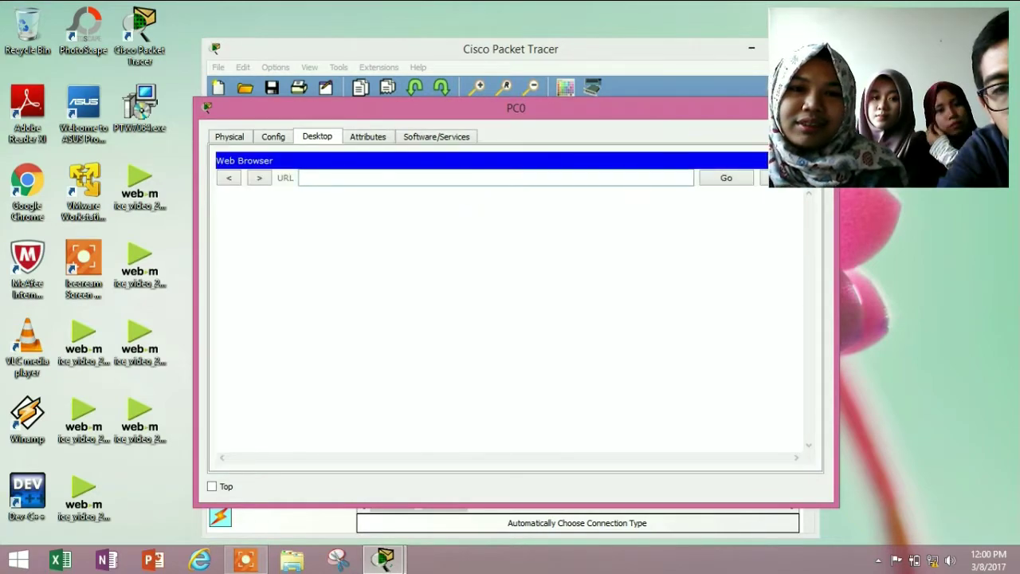
{"action": "type", "text": "kelompoke.com"}
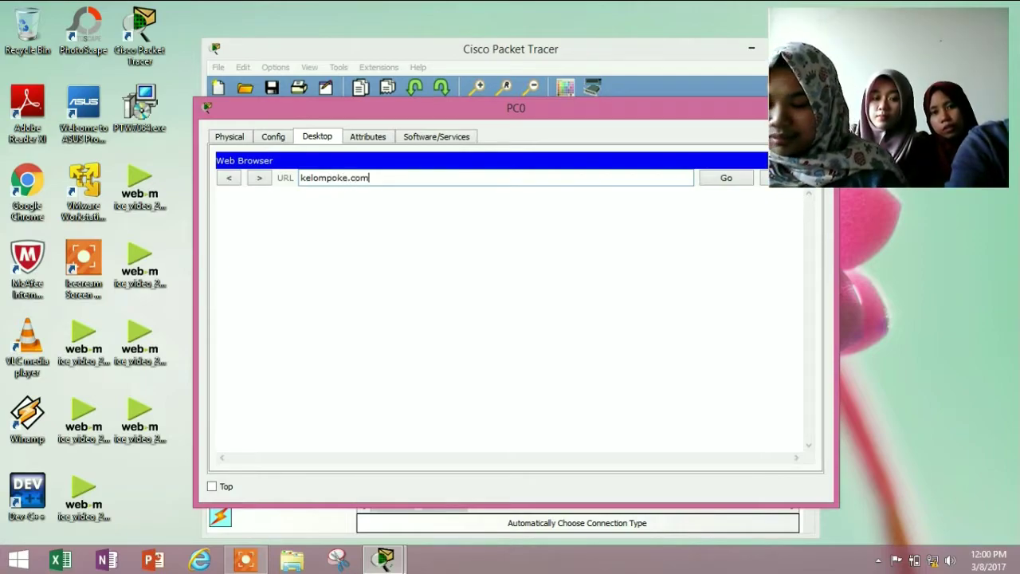
{"action": "key", "text": "Return"}
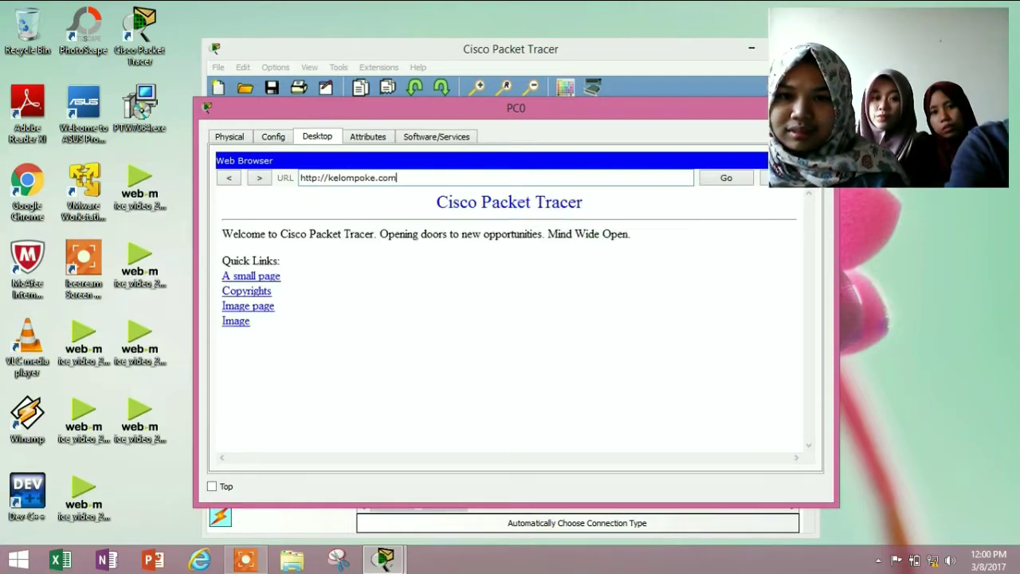
{"action": "left_click_drag", "start_coordinate": [387, 111], "coordinate": [289, 90]}
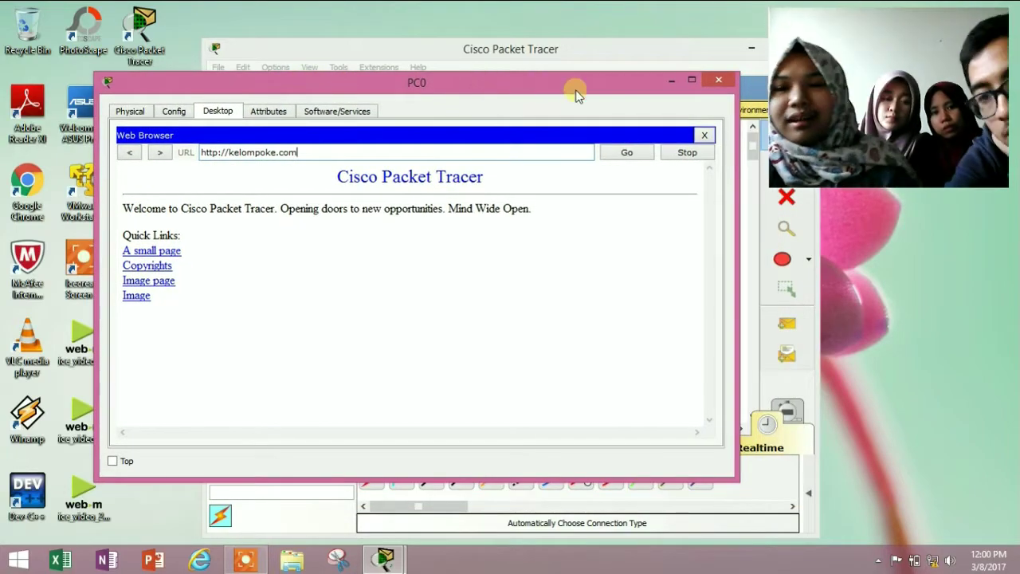
{"action": "left_click", "coordinate": [717, 82]}
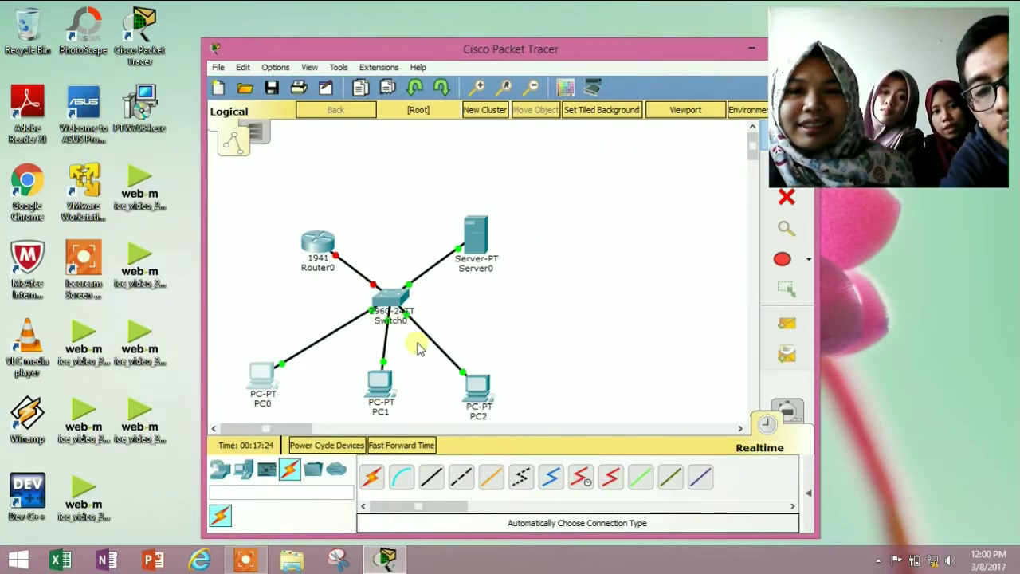
Load kelompoke.com in PC1's web browser, then close PC1
{"action": "left_click", "coordinate": [377, 382]}
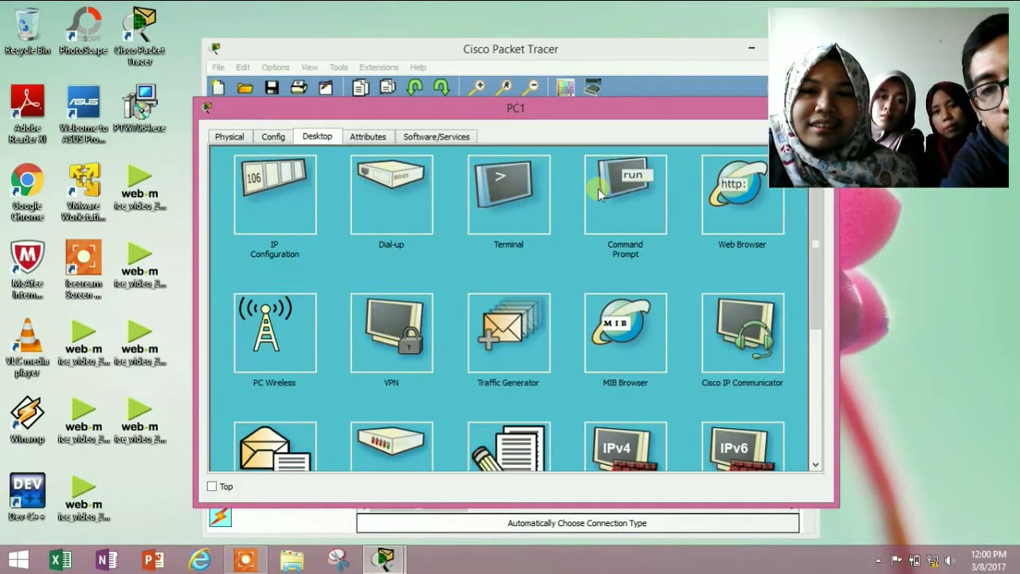
{"action": "left_click", "coordinate": [737, 199]}
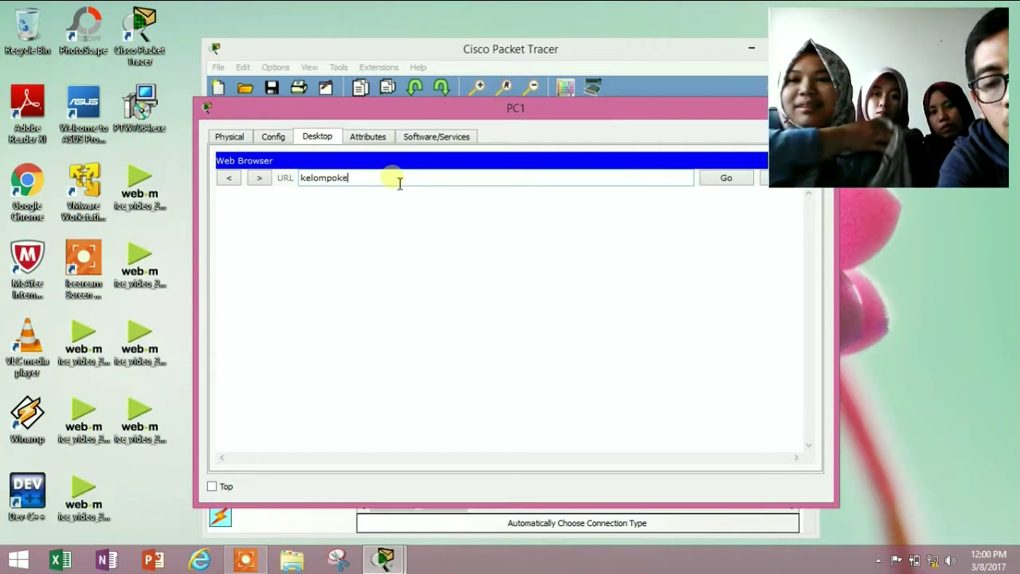
{"action": "key", "text": "Return"}
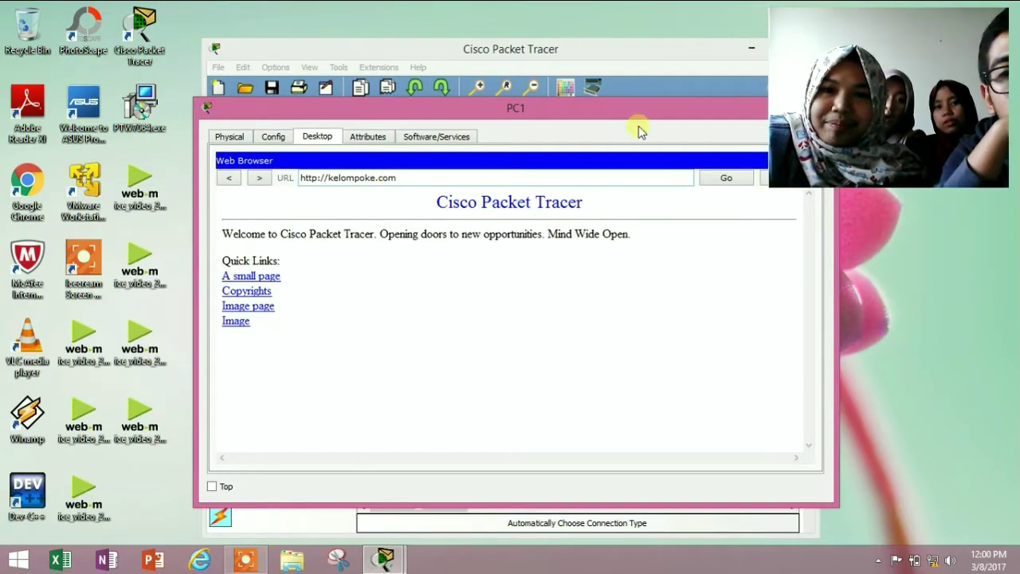
{"action": "left_click_drag", "start_coordinate": [548, 118], "coordinate": [470, 99]}
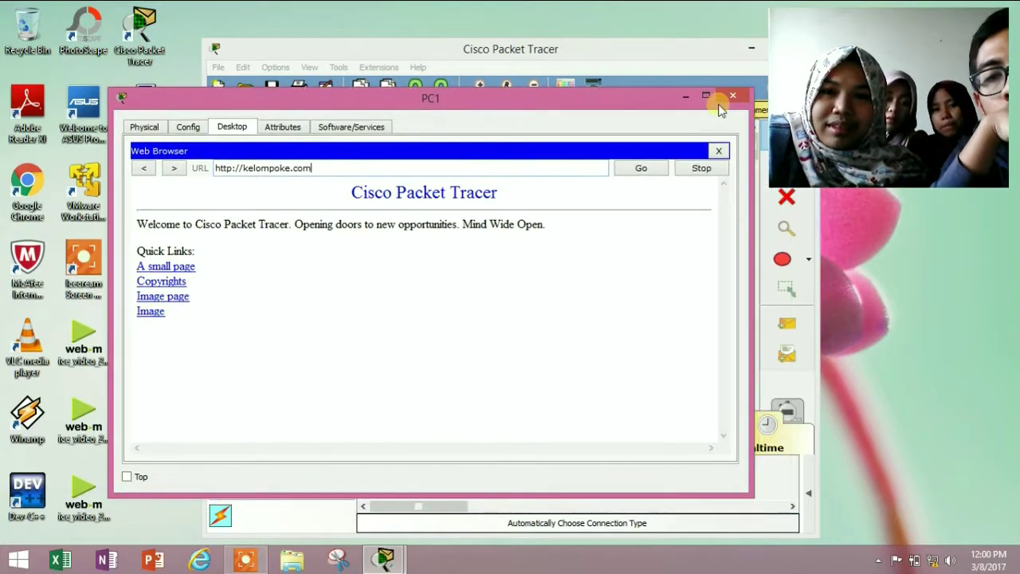
{"action": "left_click", "coordinate": [721, 99]}
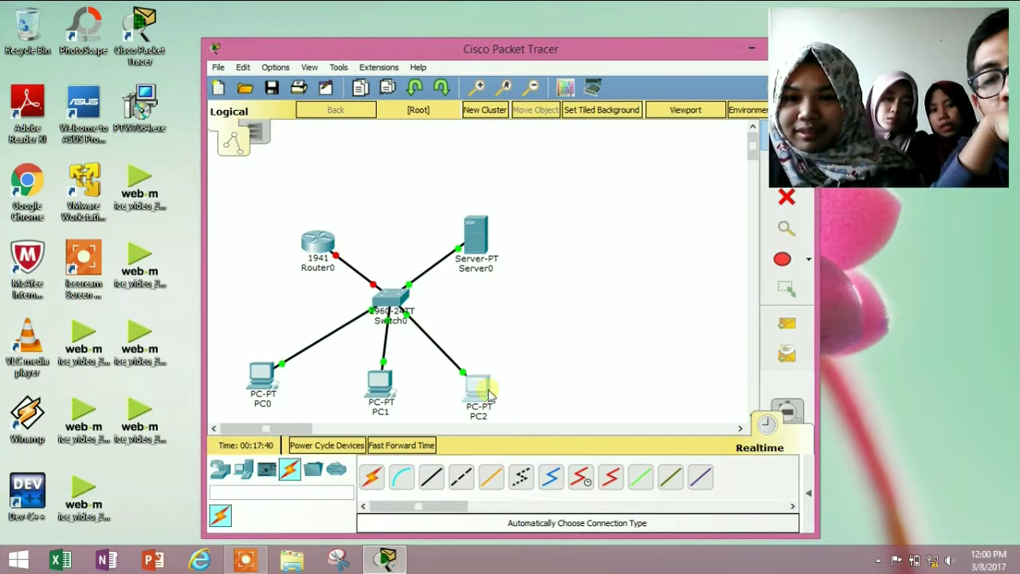
Load kelompoke.com in PC2's web browser, then close PC2
{"action": "left_click", "coordinate": [479, 389]}
{"action": "left_click", "coordinate": [725, 209]}
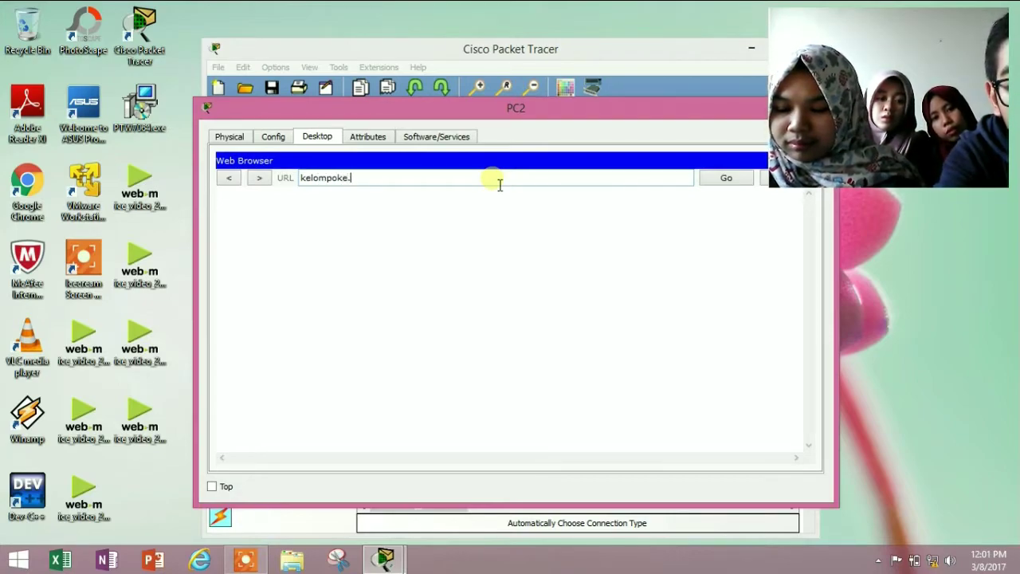
{"action": "type", "text": "kelompoke.com"}
{"action": "key", "text": "Return"}
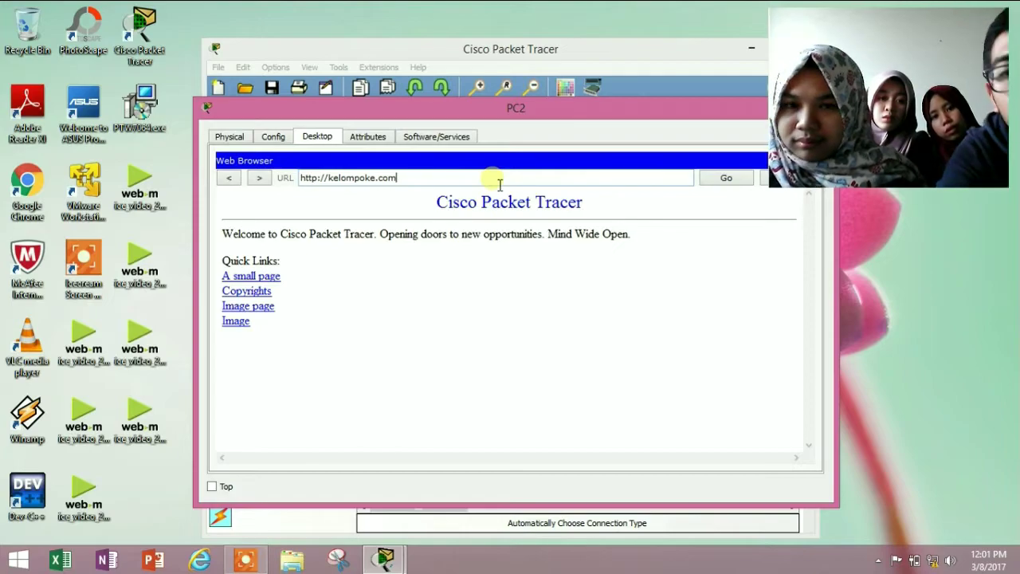
{"action": "left_click_drag", "start_coordinate": [558, 107], "coordinate": [499, 99]}
{"action": "left_click", "coordinate": [758, 99]}
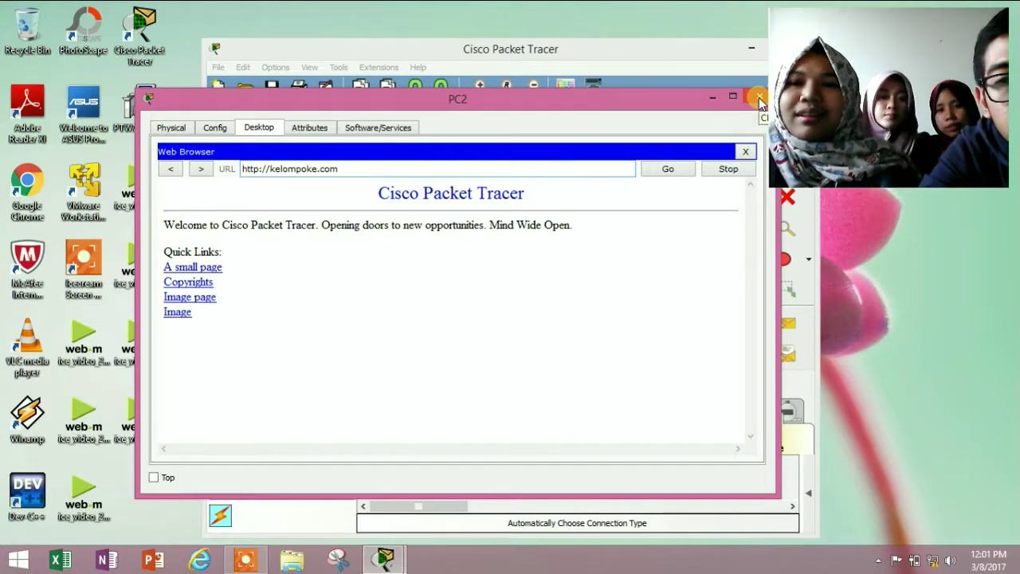
{"action": "left_click", "coordinate": [758, 98]}
{"action": "left_click", "coordinate": [476, 237]}
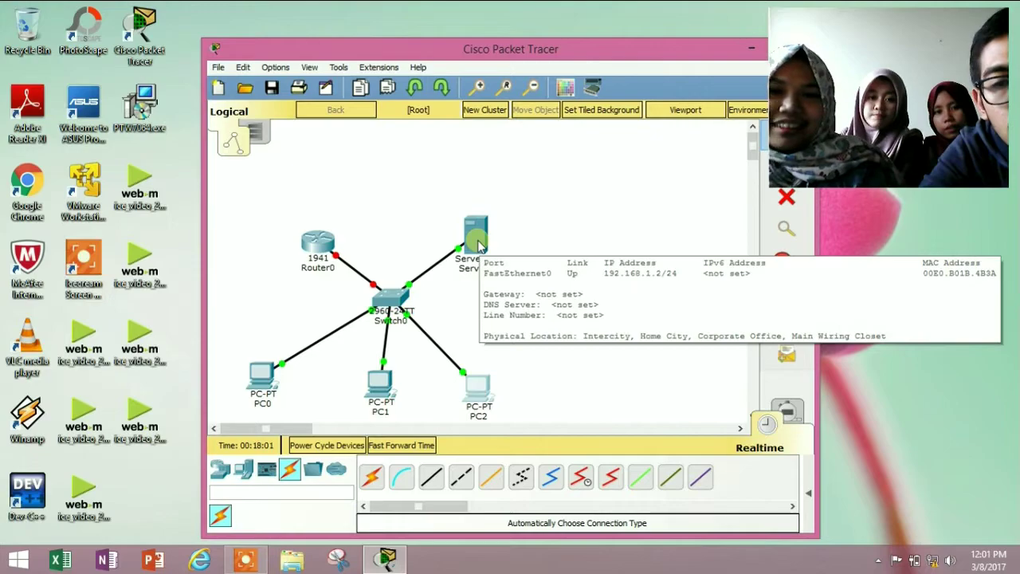
Edit Server0's HTTP index.html to read 'Welcome to kelompok e.', overwrite the file, and close Server0
{"action": "left_click", "coordinate": [477, 242]}
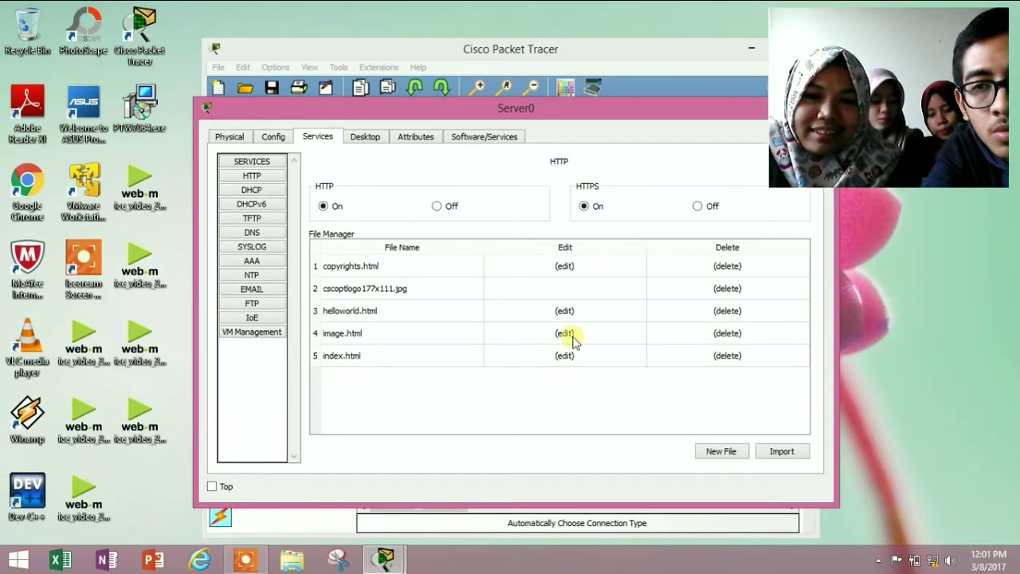
{"action": "left_click", "coordinate": [564, 356]}
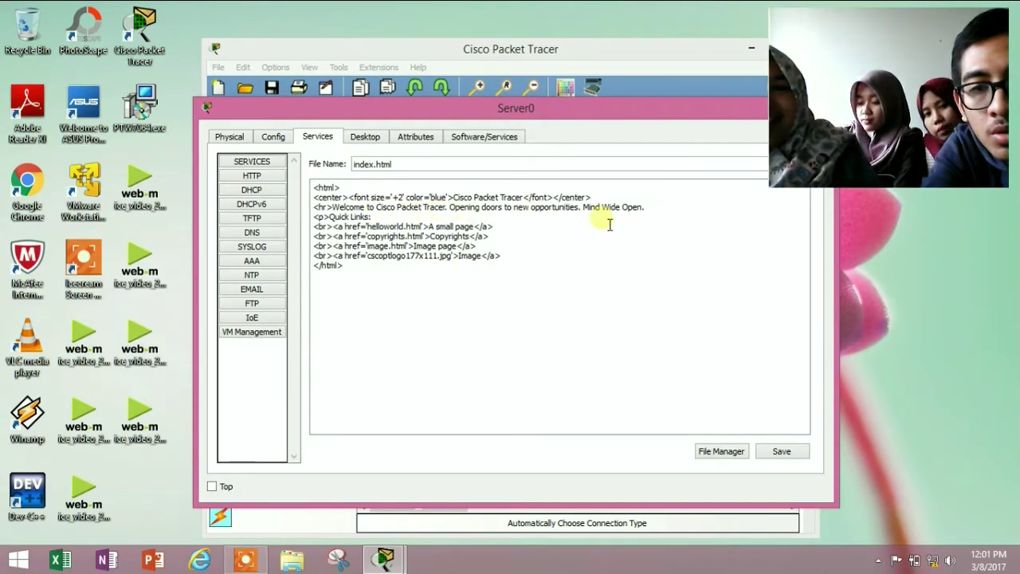
{"action": "left_click_drag", "start_coordinate": [645, 208], "coordinate": [376, 209]}
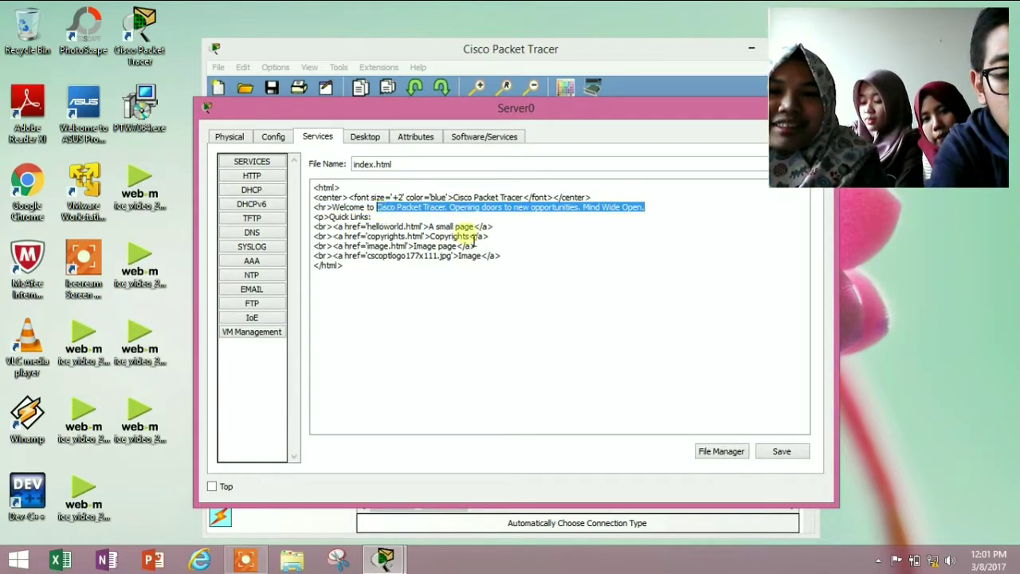
{"action": "key", "text": "BackSpace"}
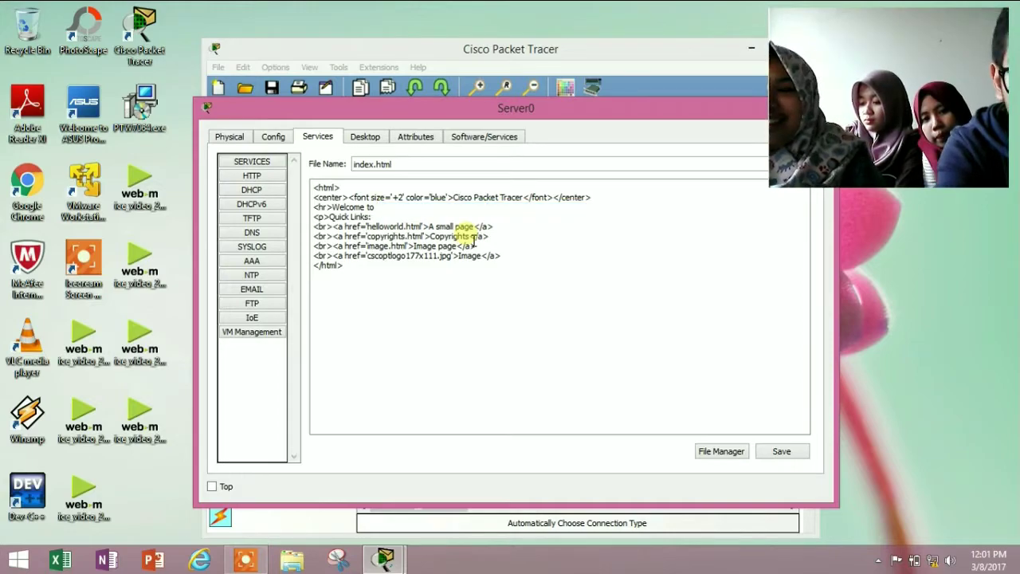
{"action": "type", "text": "welco"}
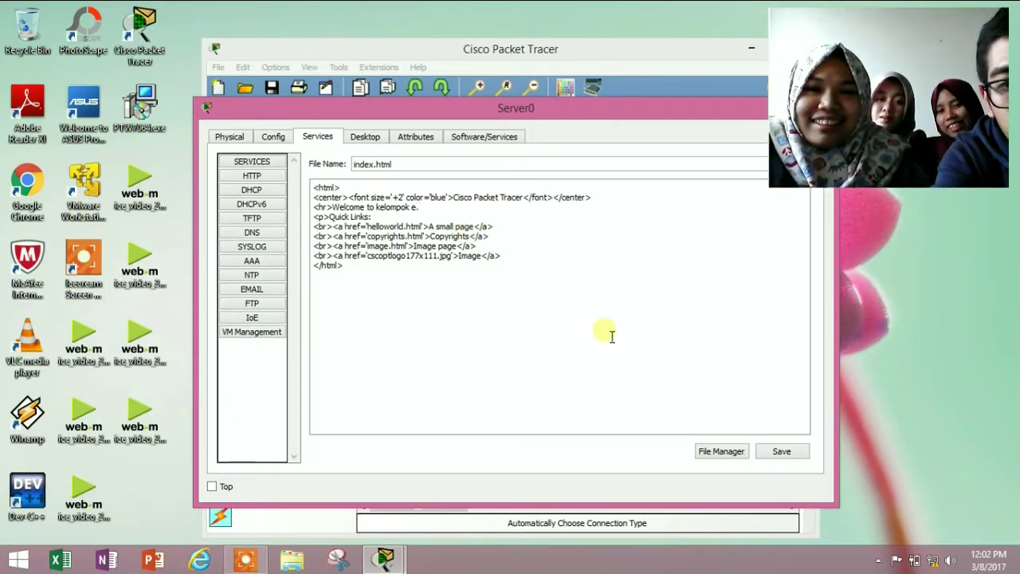
{"action": "left_click", "coordinate": [775, 453]}
{"action": "left_click", "coordinate": [538, 325]}
{"action": "left_click_drag", "start_coordinate": [699, 112], "coordinate": [606, 112]}
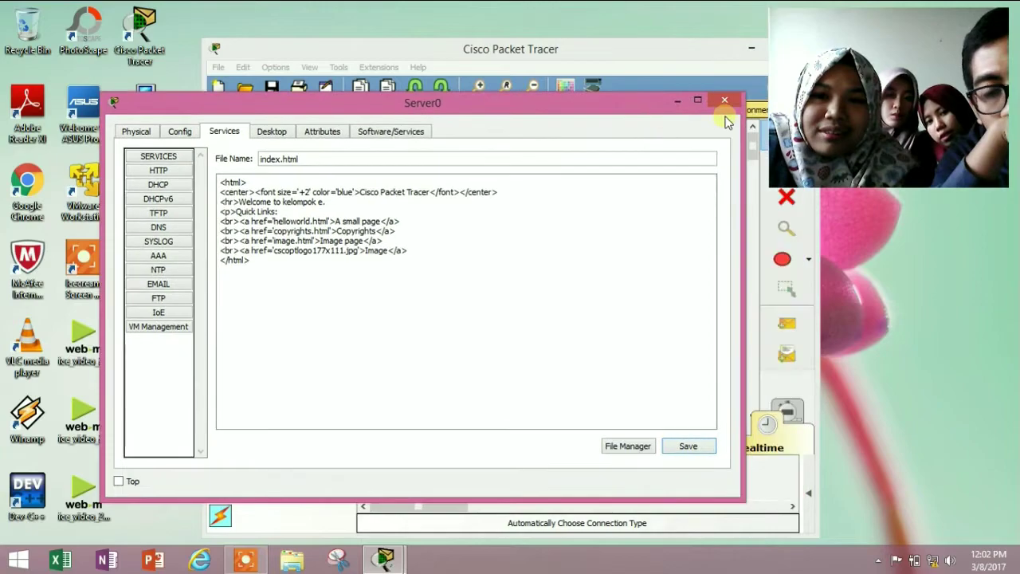
{"action": "left_click", "coordinate": [724, 101]}
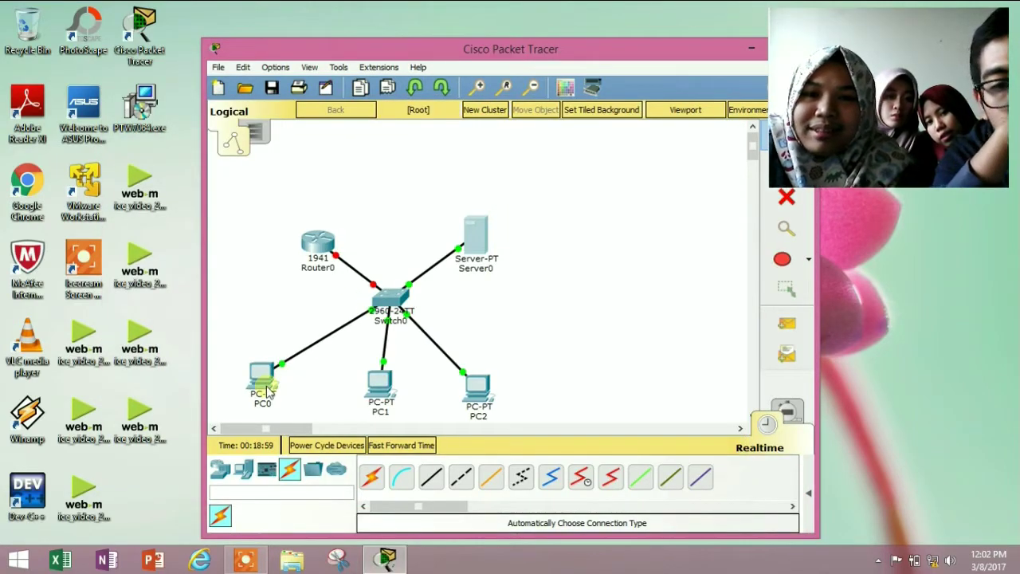
Browse to kelompoke.com from PC0 to see the 'Welcome to kelompok e.' page, then close PC0
{"action": "left_click", "coordinate": [267, 386]}
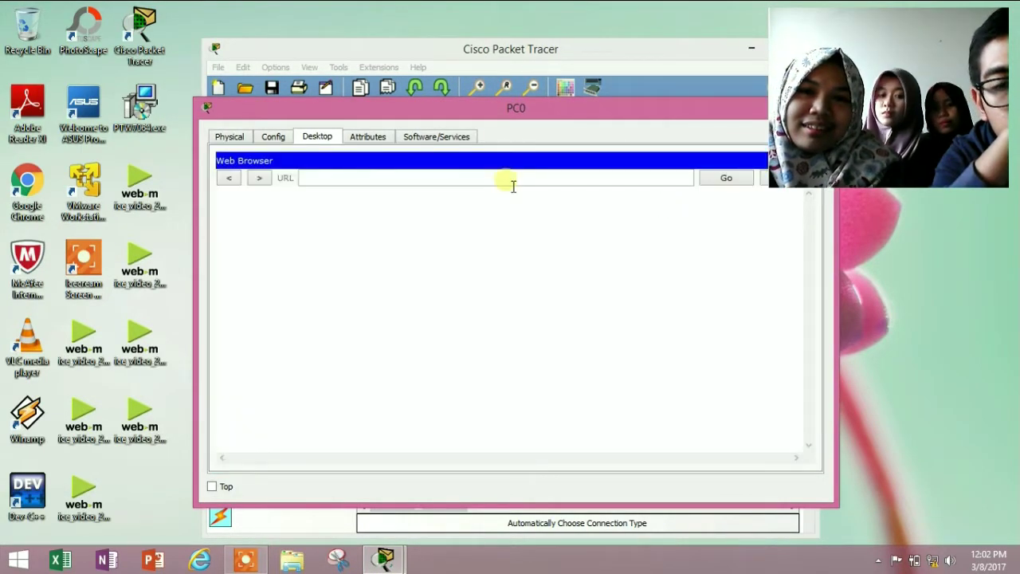
{"action": "left_click", "coordinate": [508, 183]}
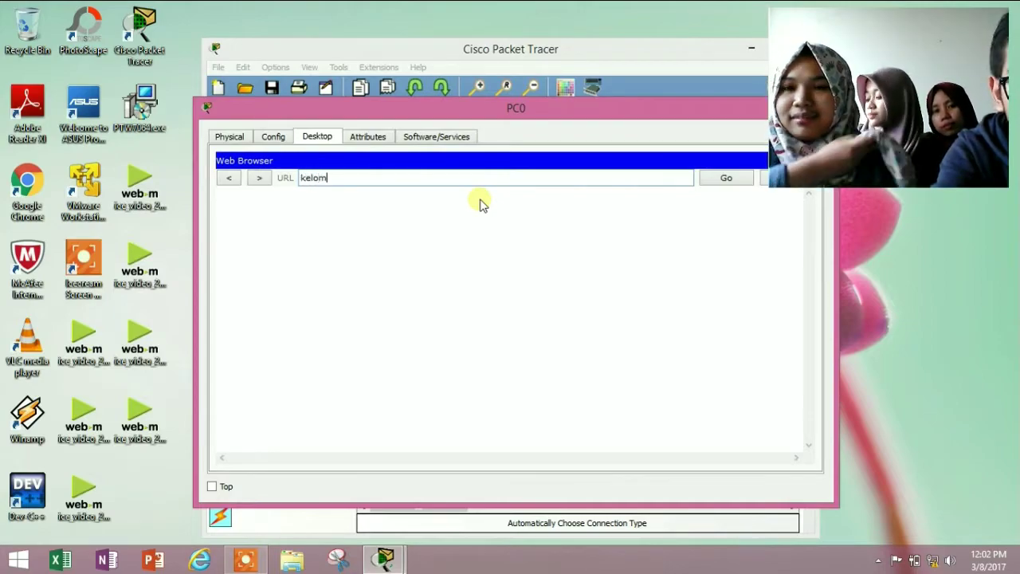
{"action": "type", "text": "kelompoke.com"}
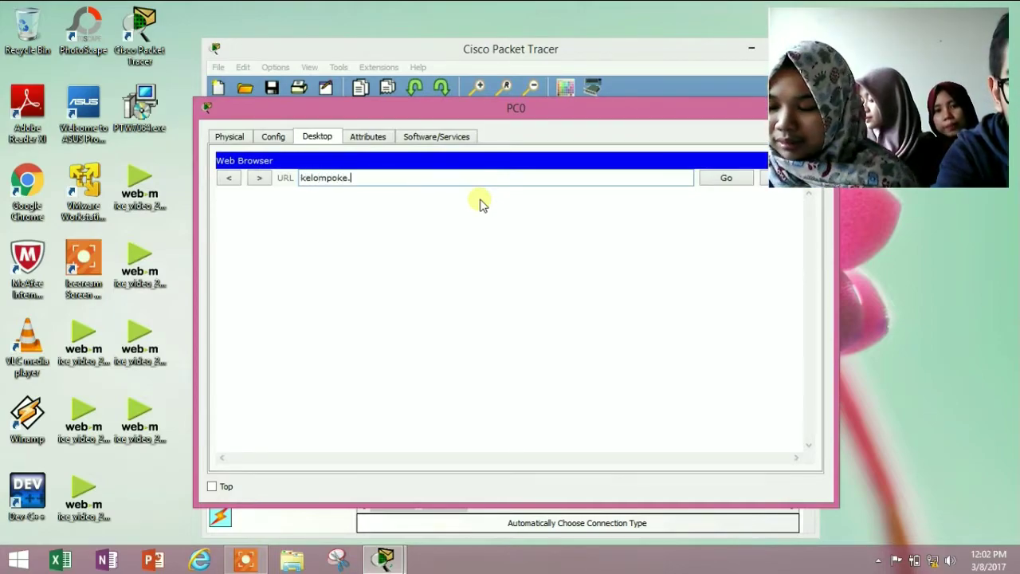
{"action": "key", "text": "Return"}
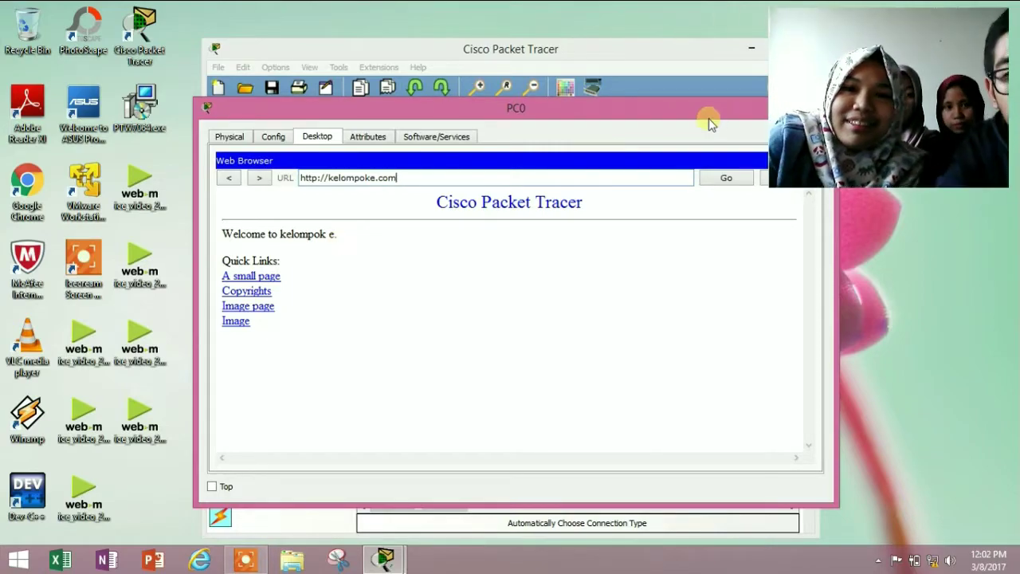
{"action": "left_click_drag", "start_coordinate": [712, 111], "coordinate": [633, 102]}
{"action": "left_click", "coordinate": [738, 97]}
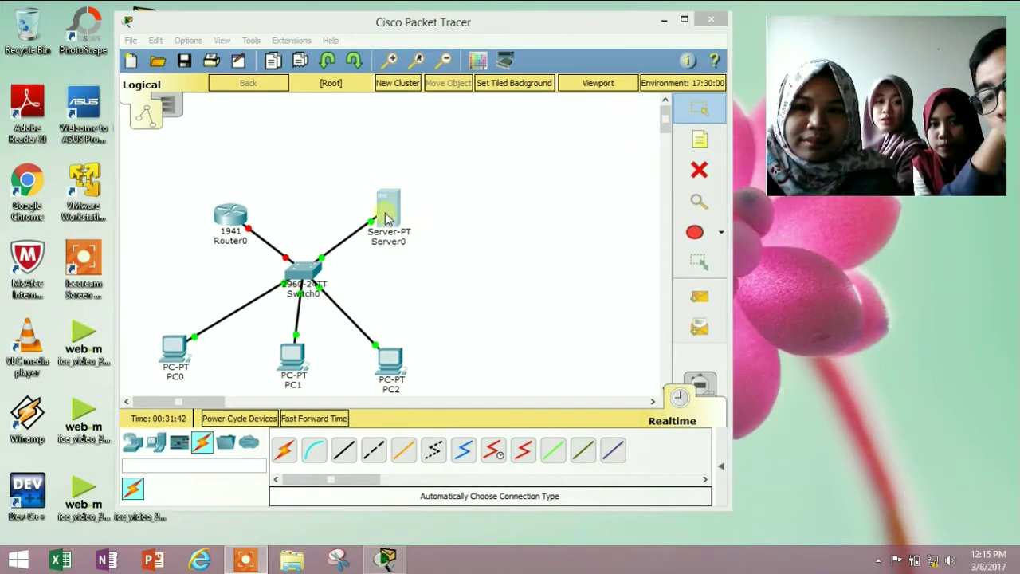
Enter FTP user kelompoke with a password and tick write, delete, rename and list permissions
{"action": "left_click", "coordinate": [388, 214]}
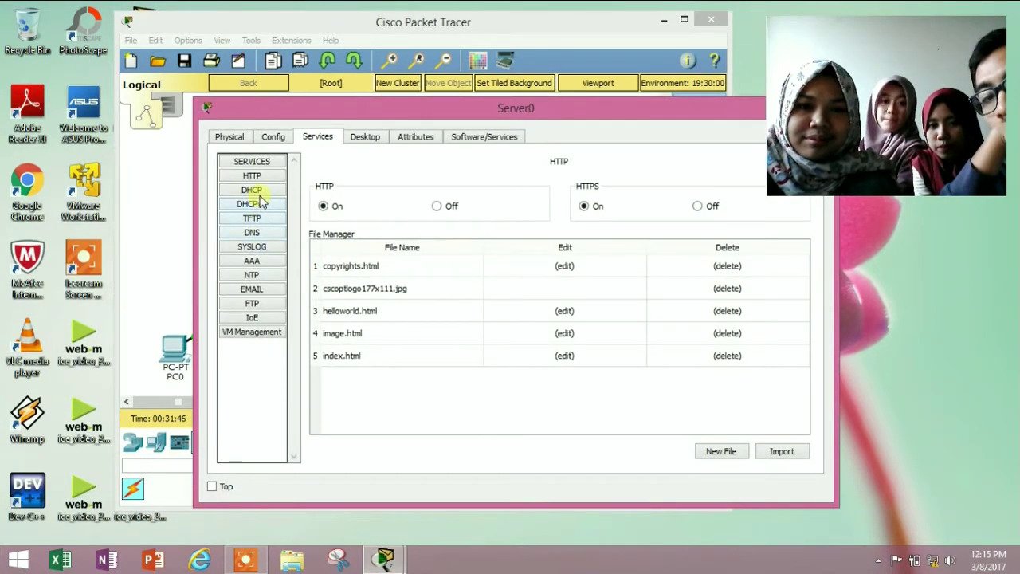
{"action": "left_click", "coordinate": [252, 305]}
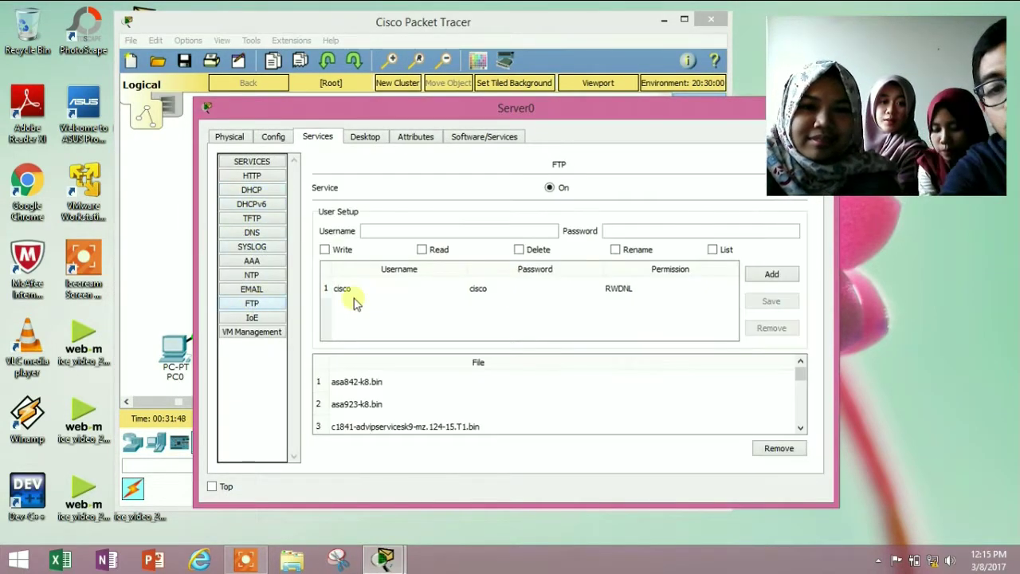
{"action": "left_click", "coordinate": [491, 235]}
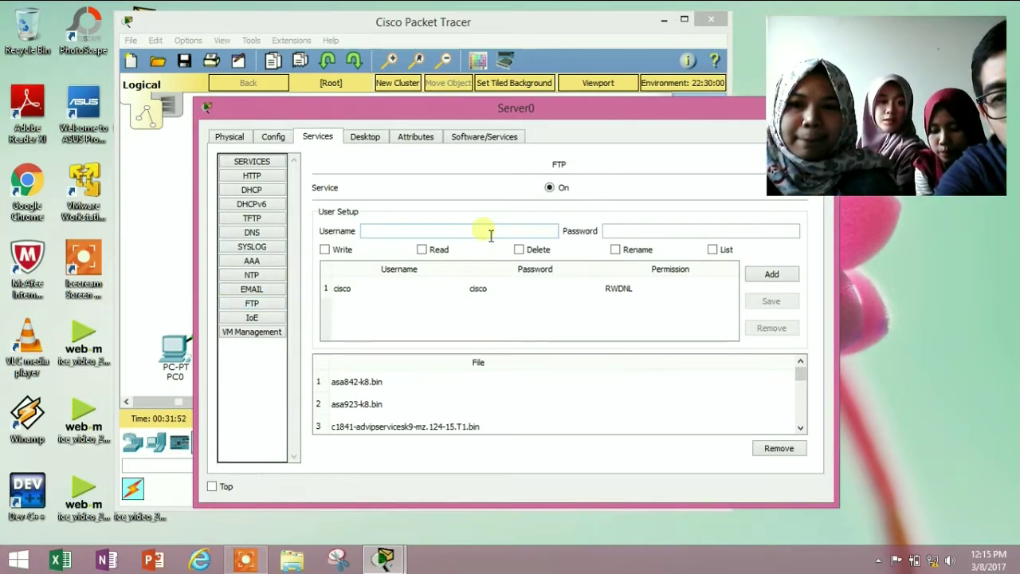
{"action": "type", "text": "kelompoke"}
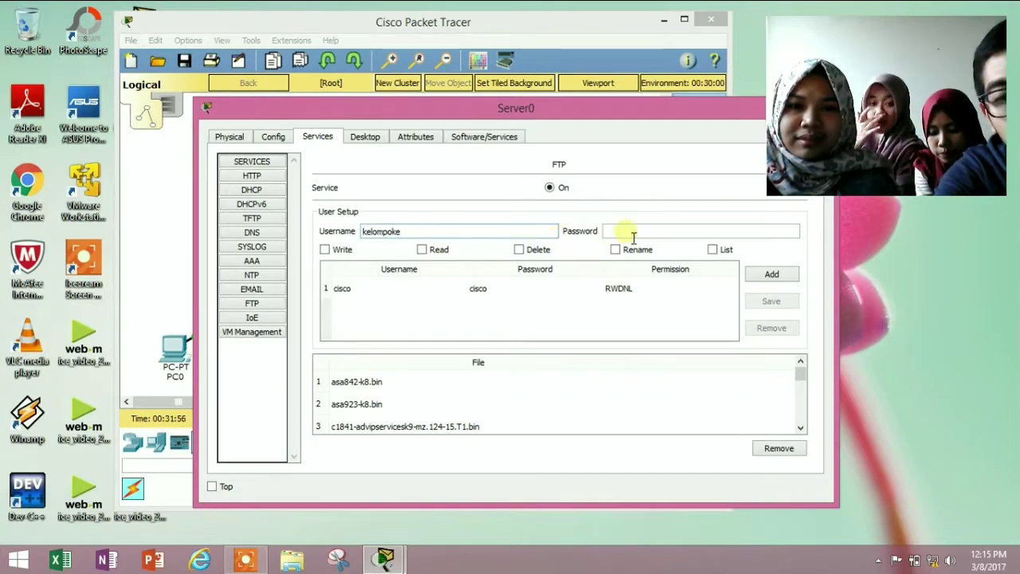
{"action": "left_click", "coordinate": [631, 236]}
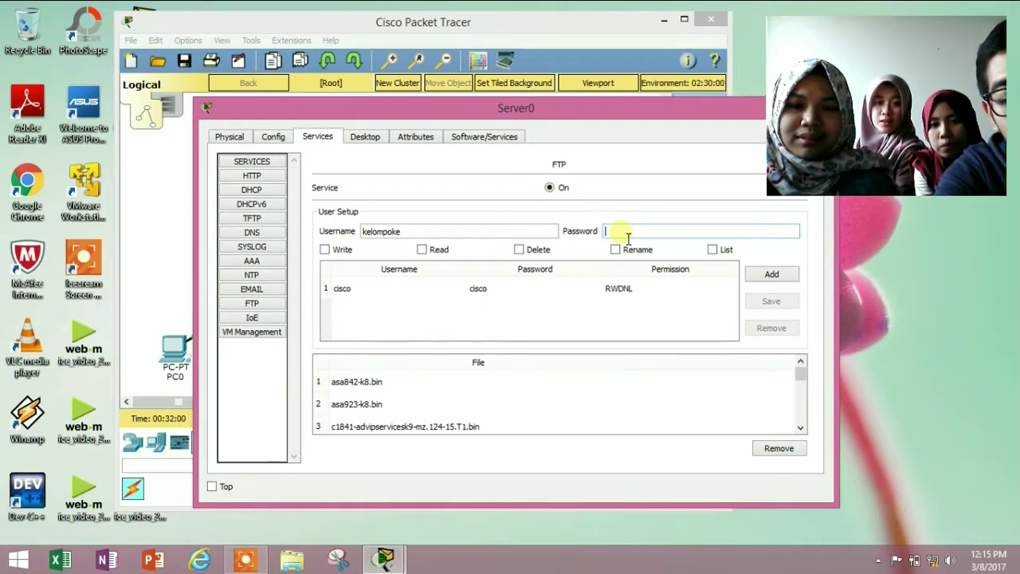
{"action": "type", "text": "1234"}
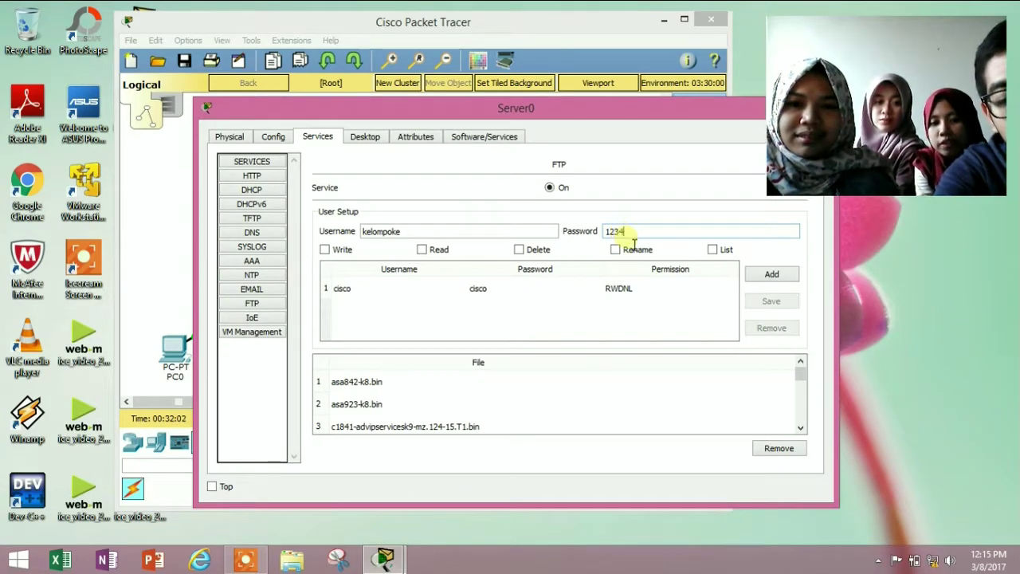
{"action": "type", "text": "5"}
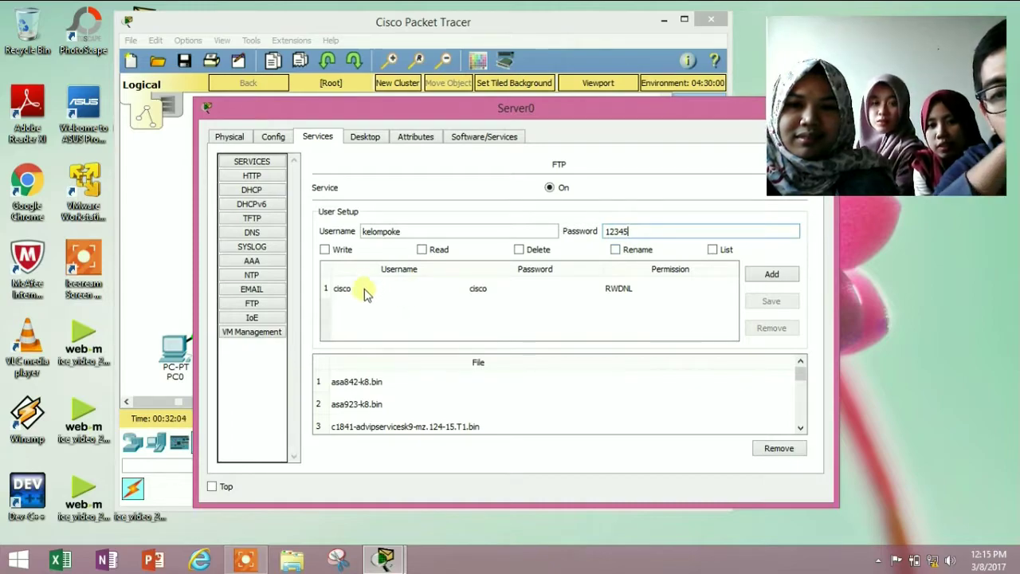
{"action": "left_click", "coordinate": [338, 253]}
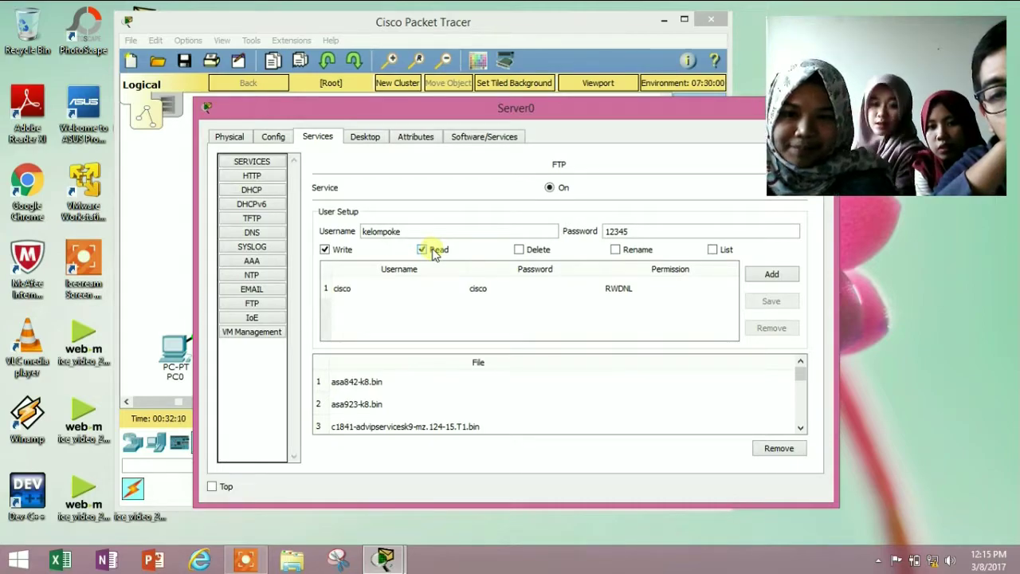
{"action": "left_click", "coordinate": [535, 252]}
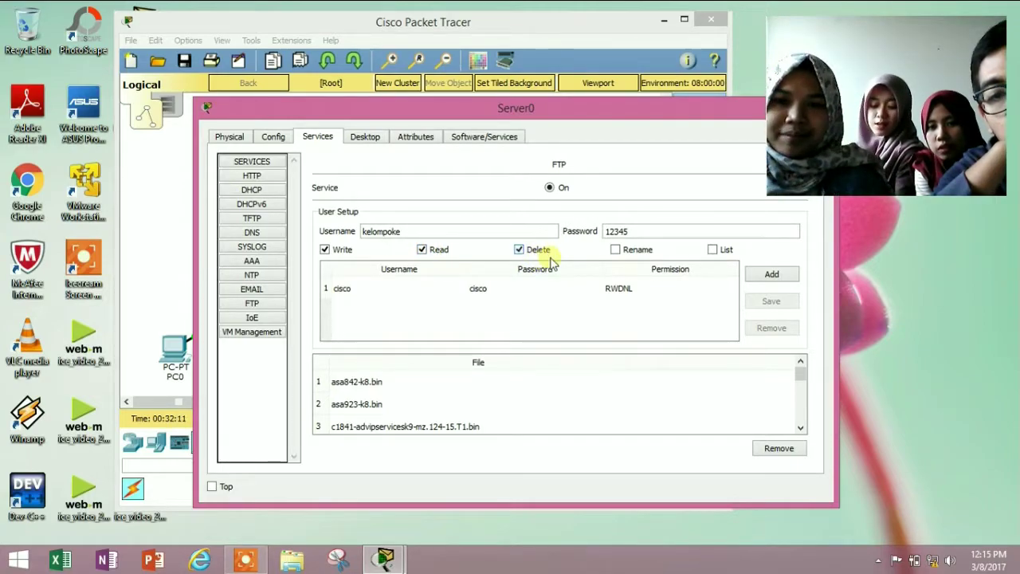
{"action": "left_click", "coordinate": [641, 254]}
{"action": "left_click", "coordinate": [728, 254]}
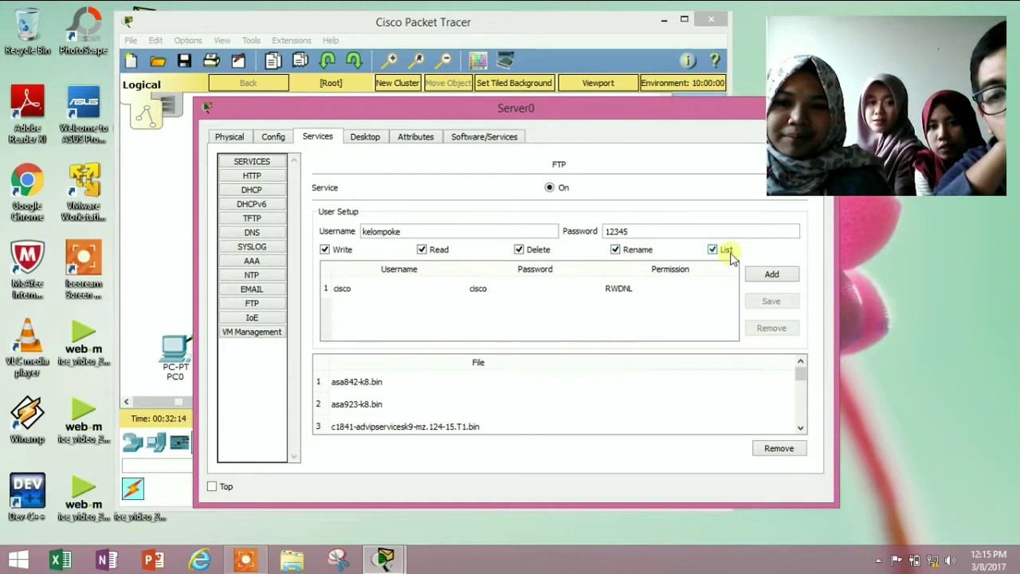
Add the kelompoke user to the FTP user table, save it, and close Server0
{"action": "left_click", "coordinate": [762, 278]}
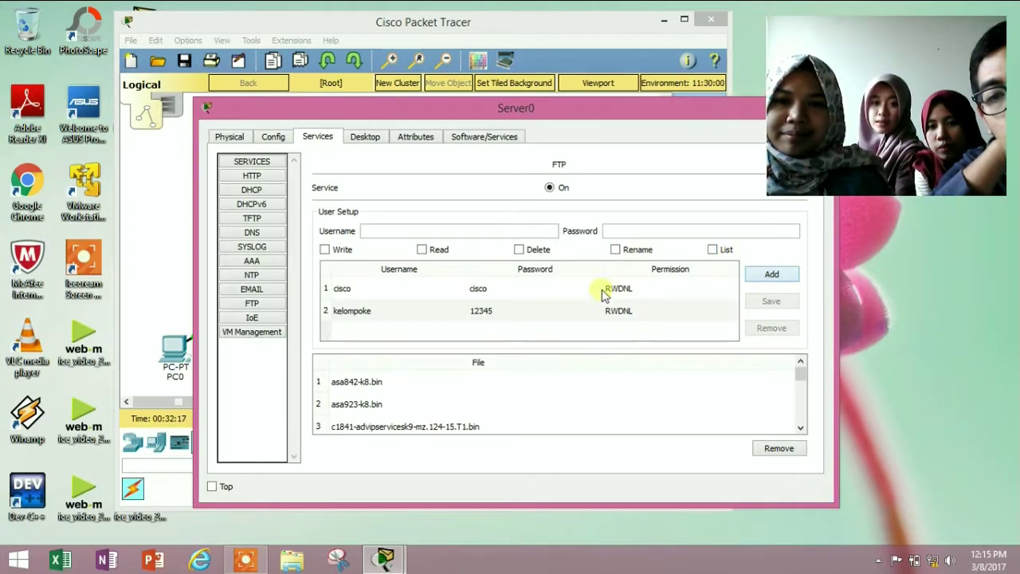
{"action": "left_click", "coordinate": [561, 312]}
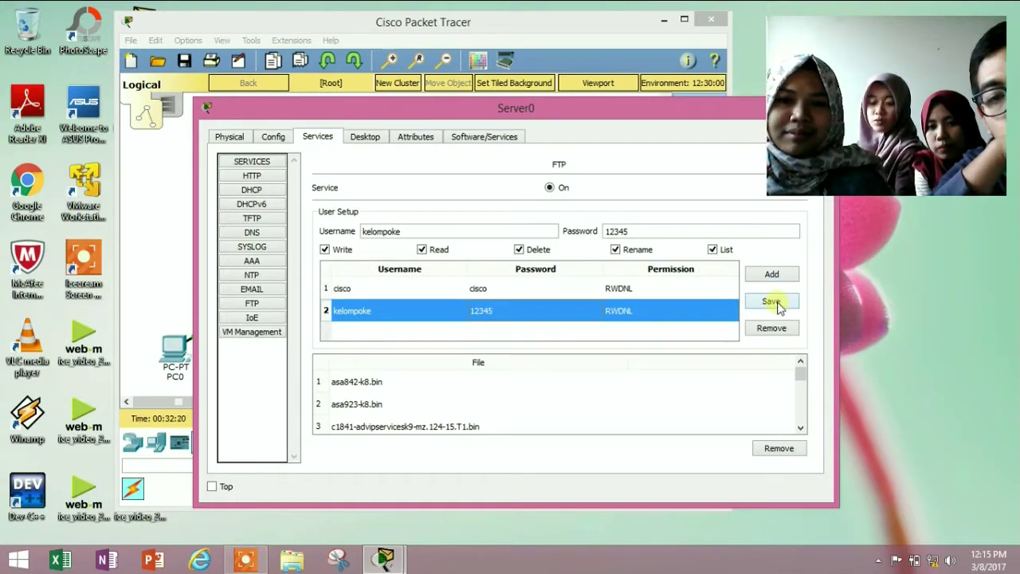
{"action": "left_click", "coordinate": [771, 303]}
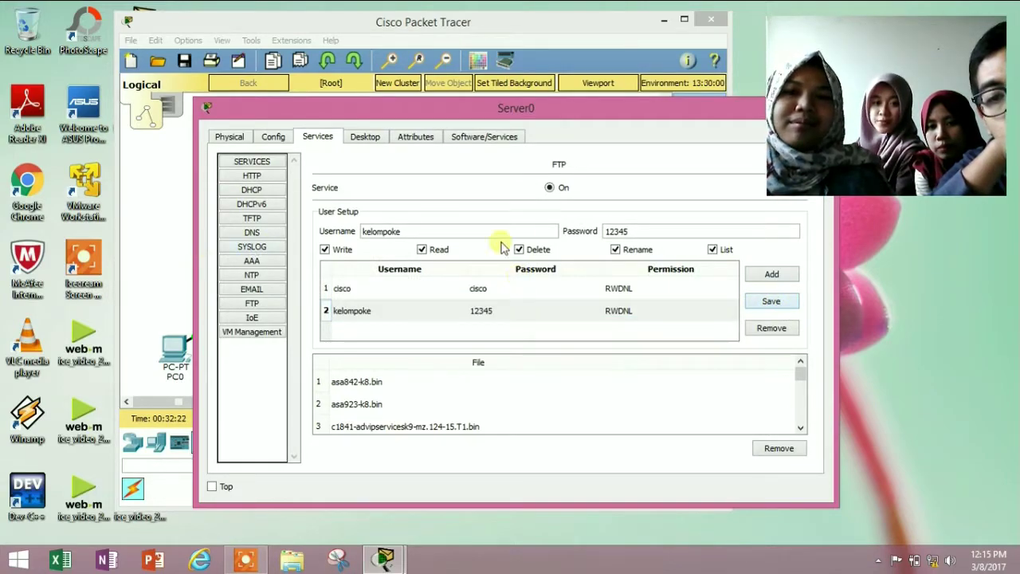
{"action": "left_click", "coordinate": [663, 289]}
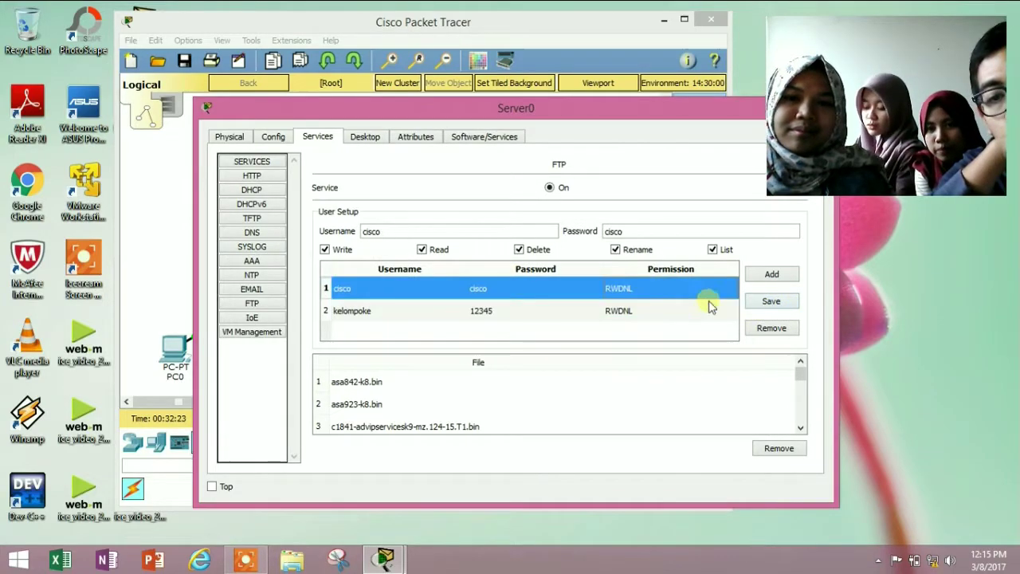
{"action": "left_click", "coordinate": [649, 312]}
{"action": "left_click", "coordinate": [771, 302]}
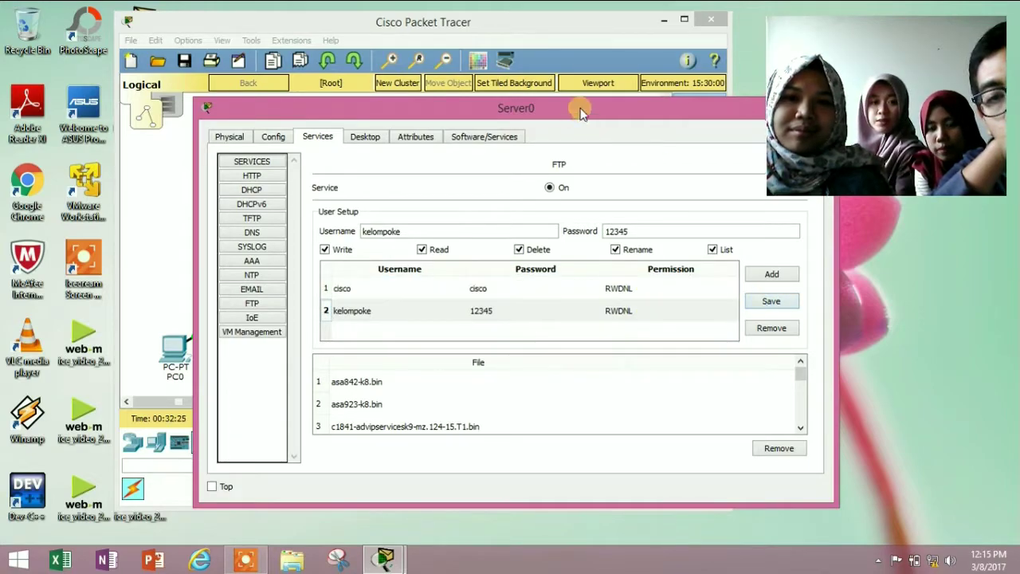
{"action": "left_click_drag", "start_coordinate": [580, 113], "coordinate": [467, 101]}
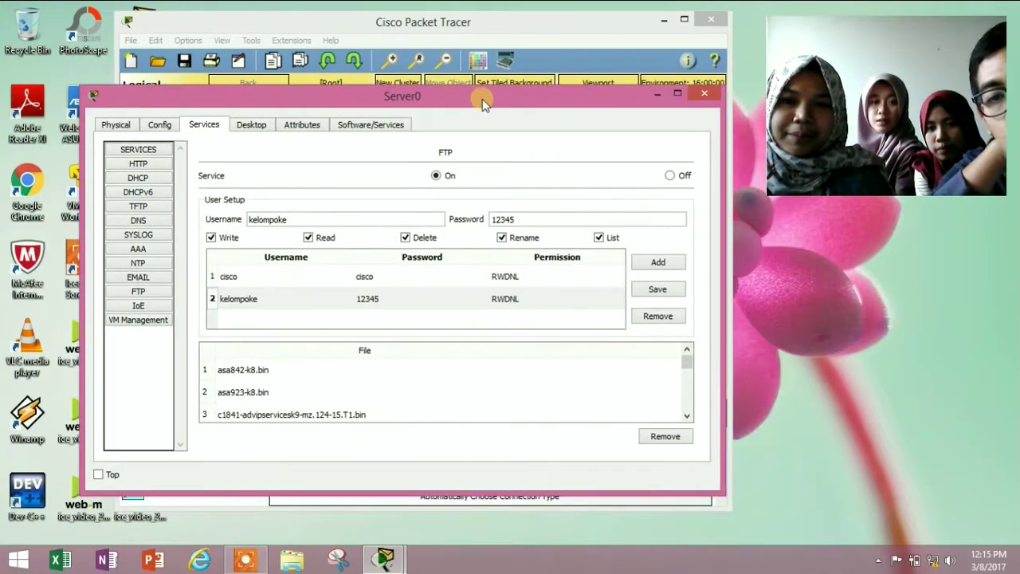
{"action": "left_click", "coordinate": [702, 98]}
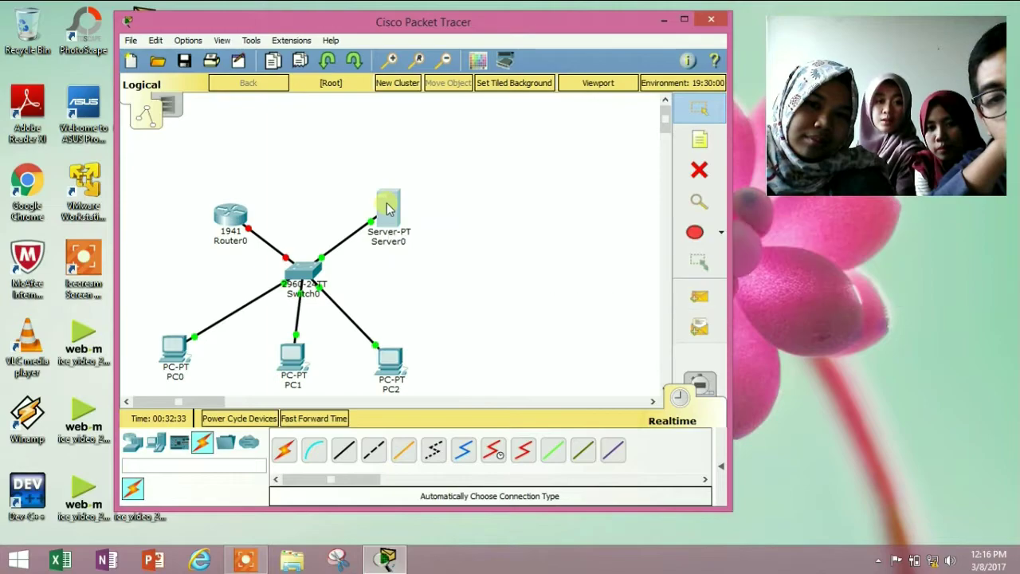
Open Server0's Command Prompt and run ftp 192.168.1.2
{"action": "left_click", "coordinate": [387, 209]}
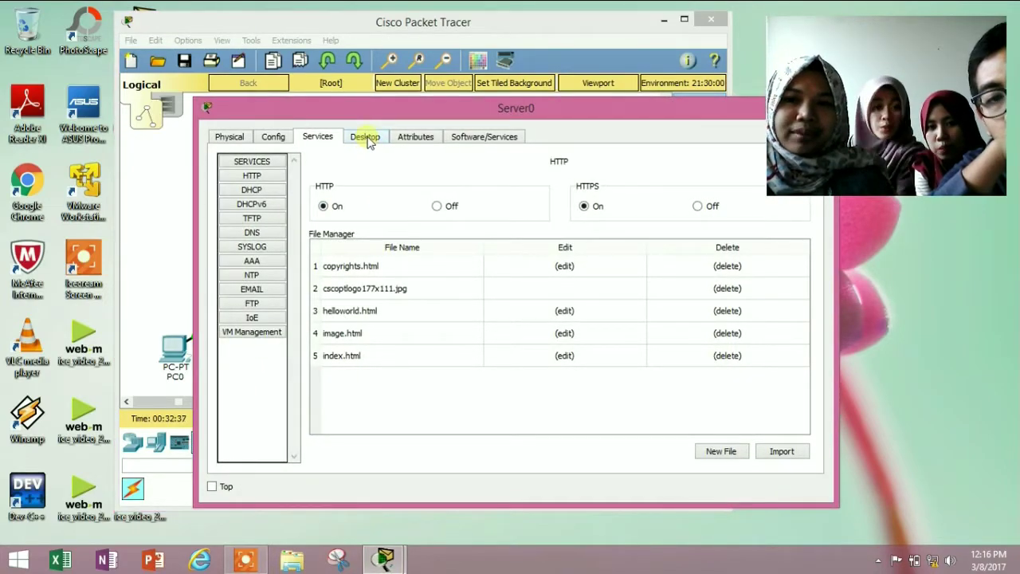
{"action": "left_click", "coordinate": [367, 138]}
{"action": "left_click", "coordinate": [400, 215]}
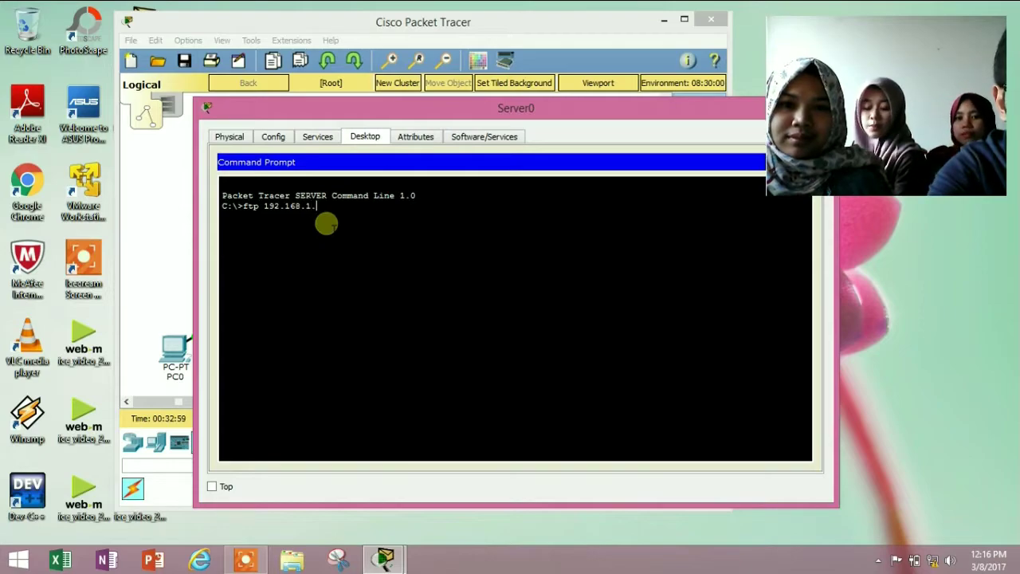
{"action": "key", "text": "Return"}
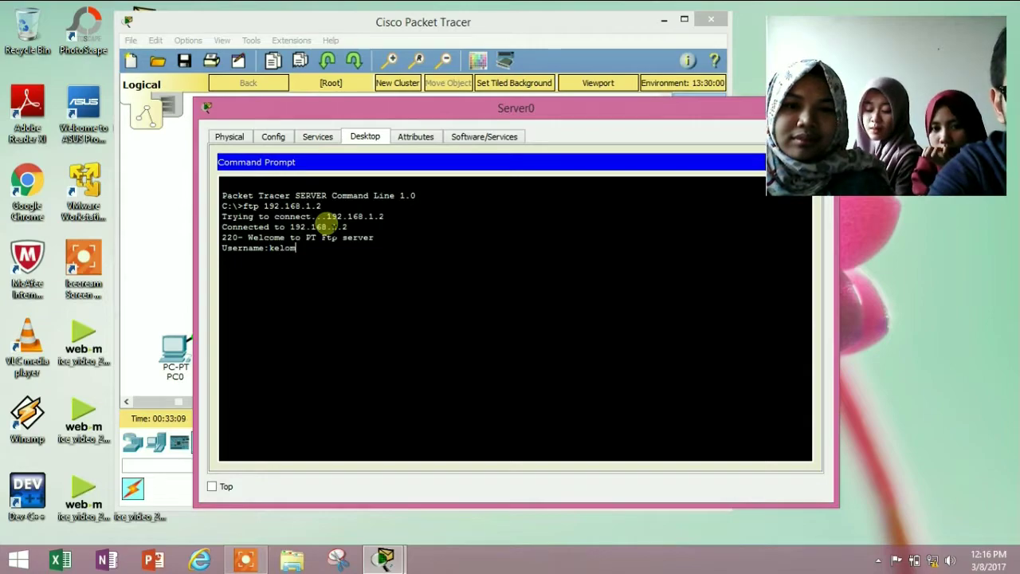
Log in with the kelompoke FTP account and run dir to list the stored files
{"action": "type", "text": "k"}
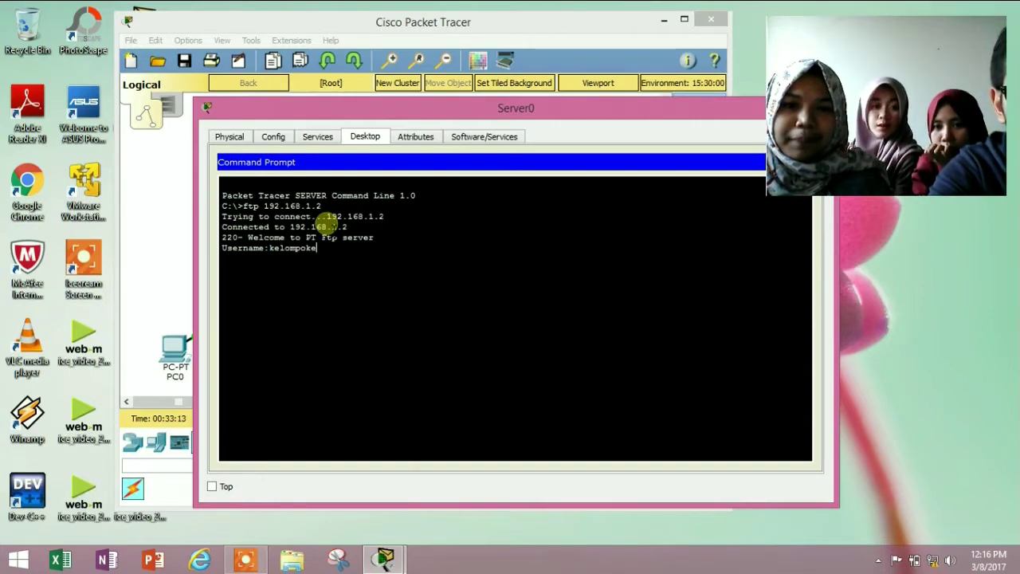
{"action": "type", "text": "e"}
{"action": "key", "text": "Return"}
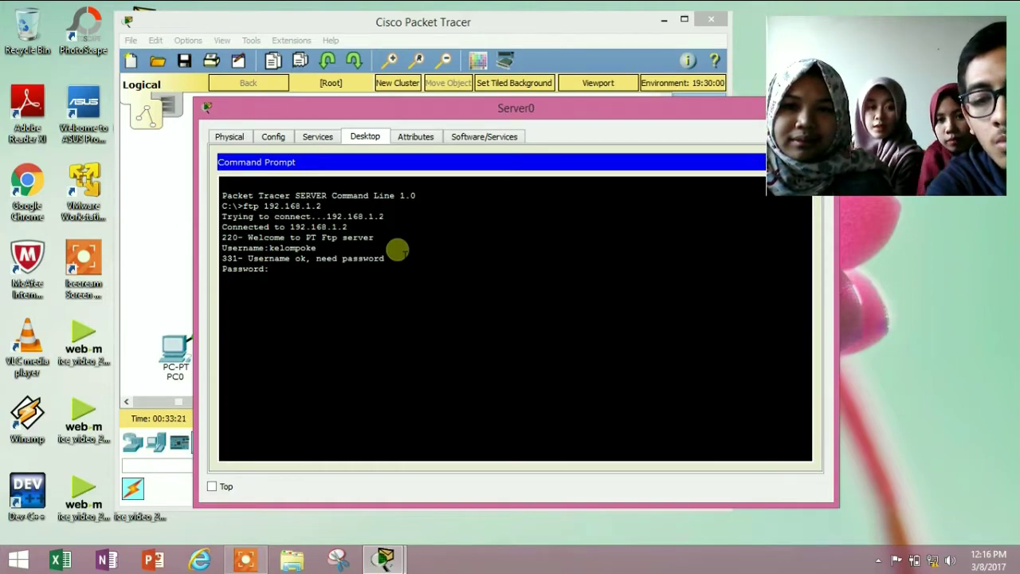
{"action": "key", "text": "Return"}
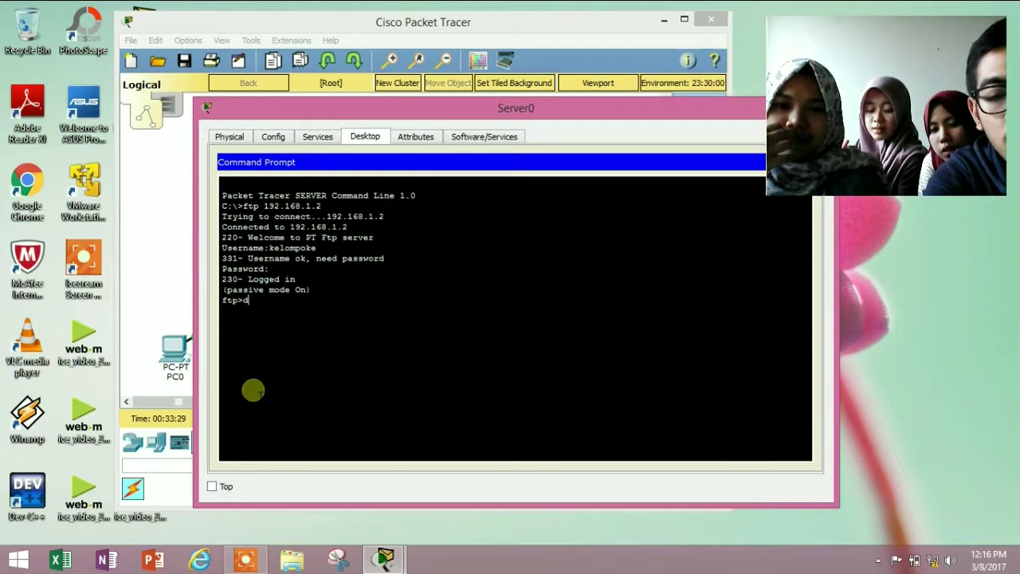
{"action": "type", "text": "ir"}
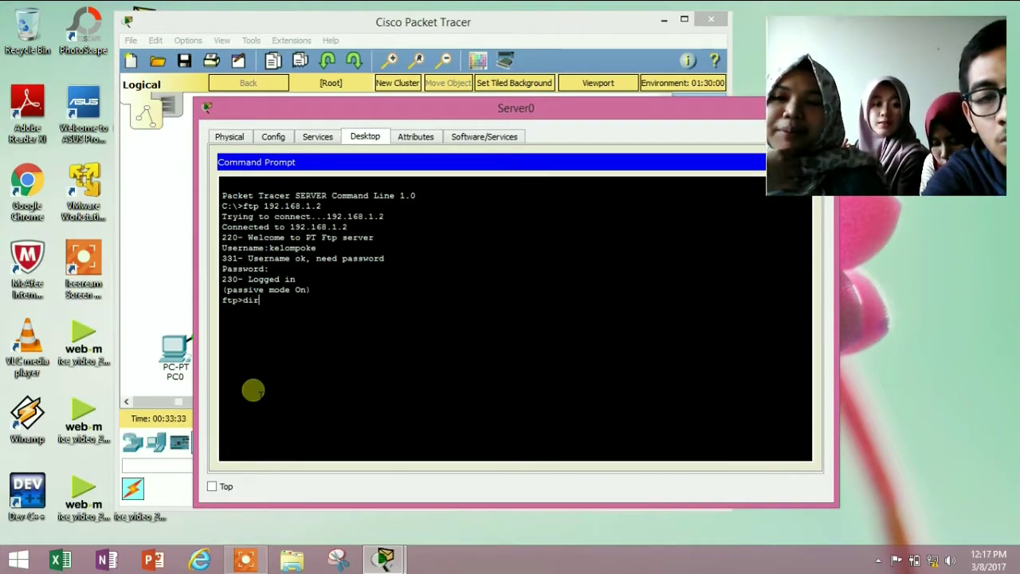
{"action": "key", "text": "Return"}
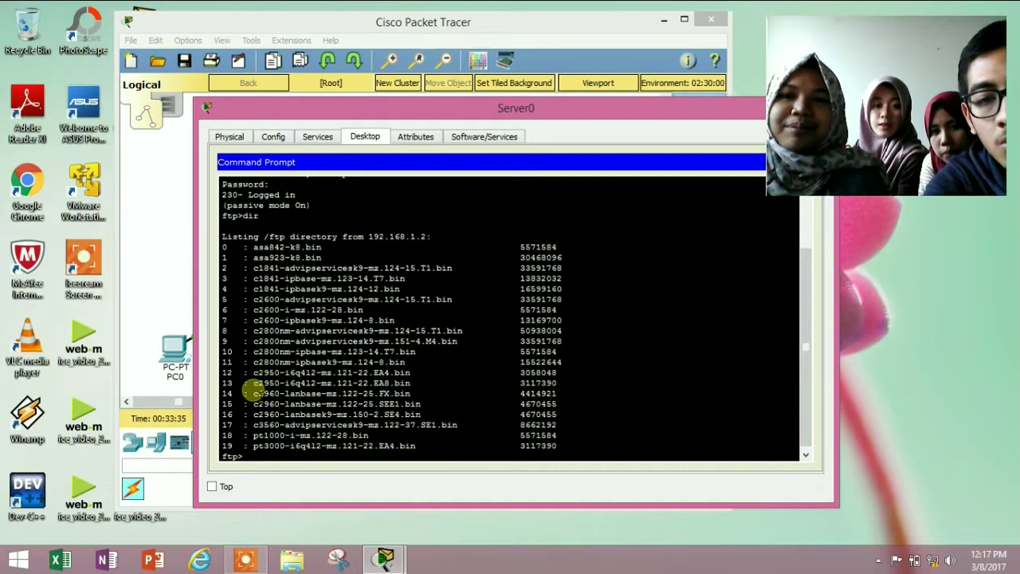
{"action": "left_click_drag", "start_coordinate": [510, 112], "coordinate": [441, 84]}
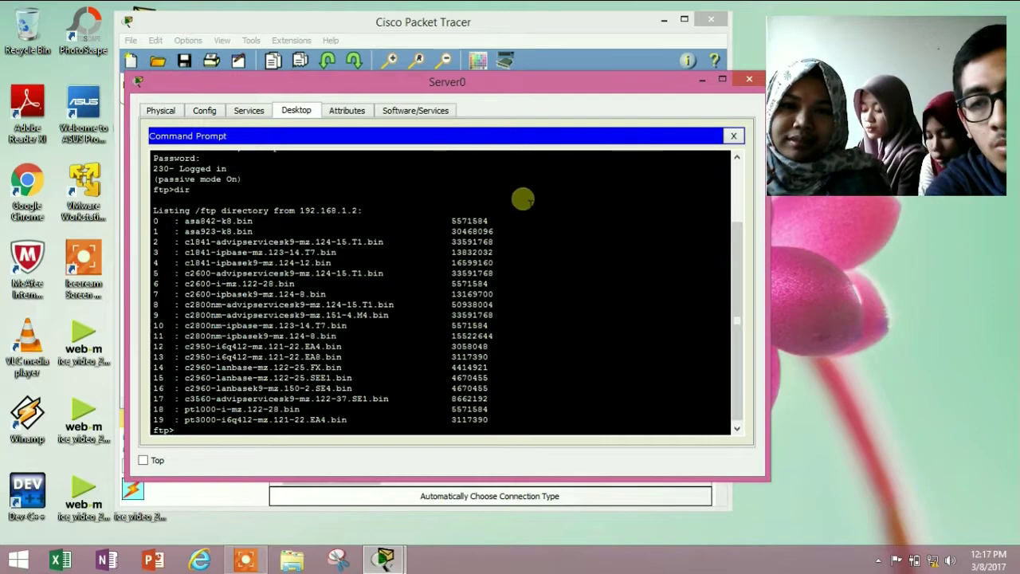
Close Server0's command prompt window and reopen Server0's configuration
{"action": "left_click", "coordinate": [750, 81]}
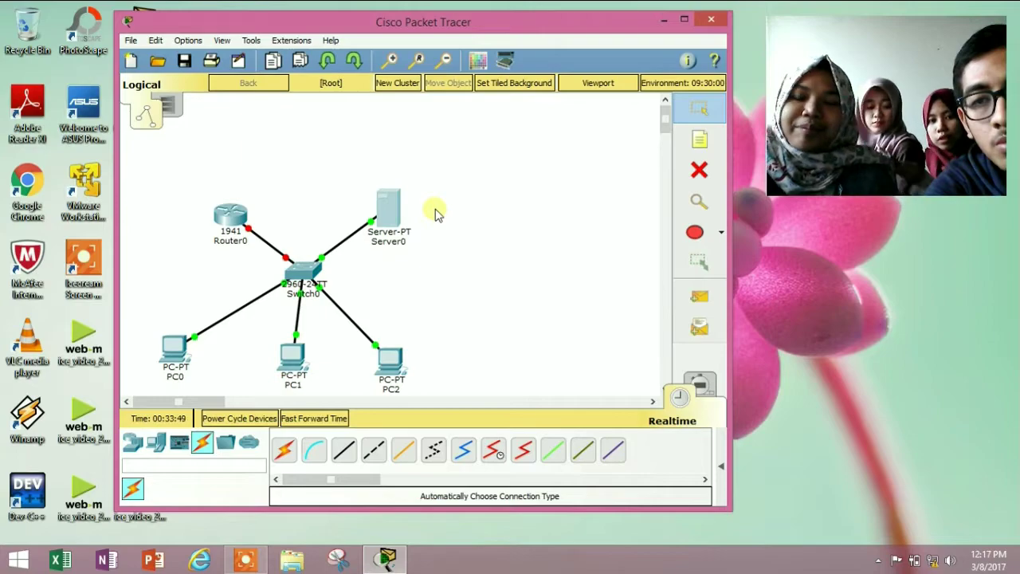
{"action": "mouse_move", "coordinate": [396, 222]}
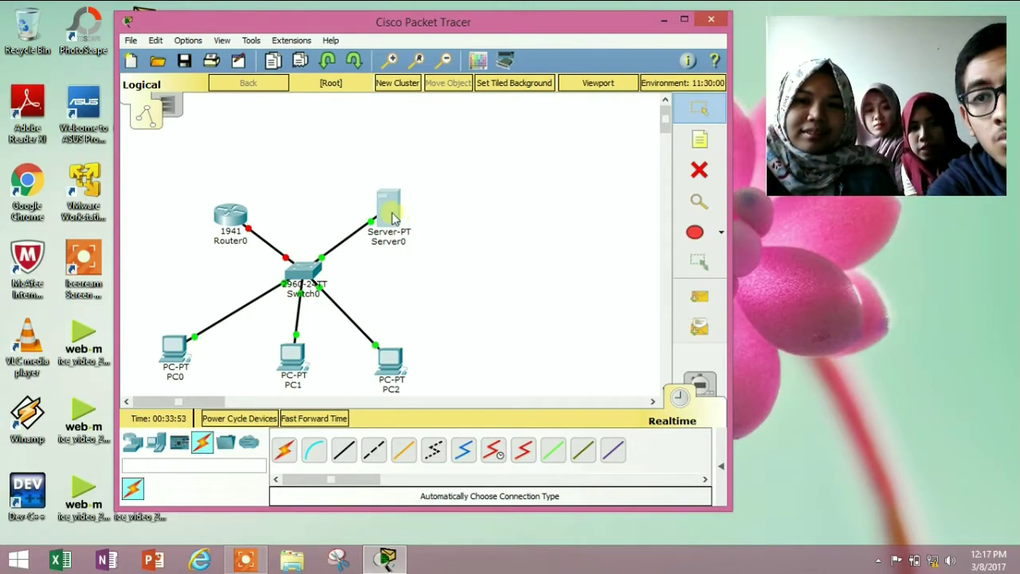
{"action": "left_click", "coordinate": [390, 212]}
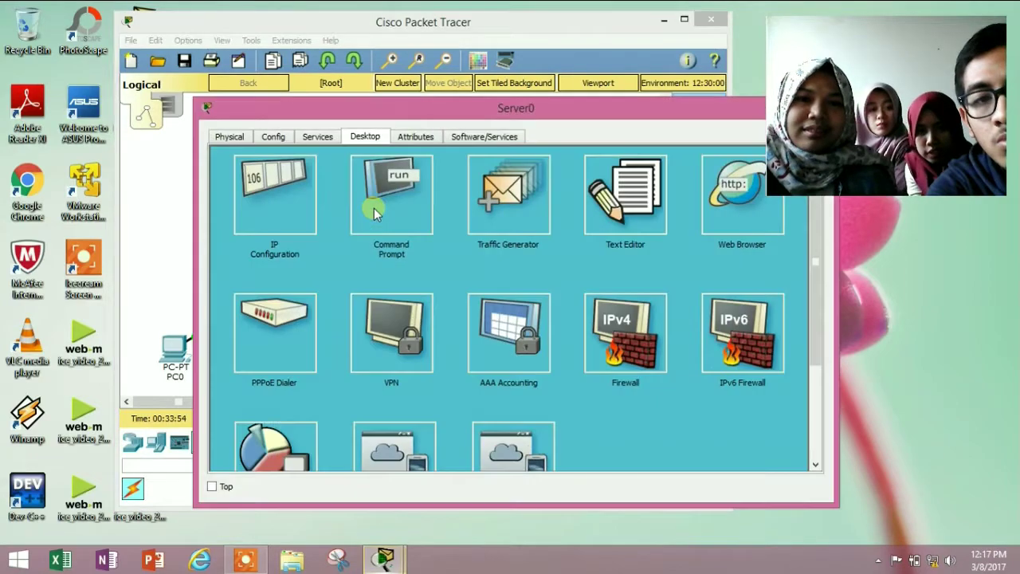
Set Server0's EMAIL service domain name to kelompoke.com
{"action": "left_click", "coordinate": [318, 137]}
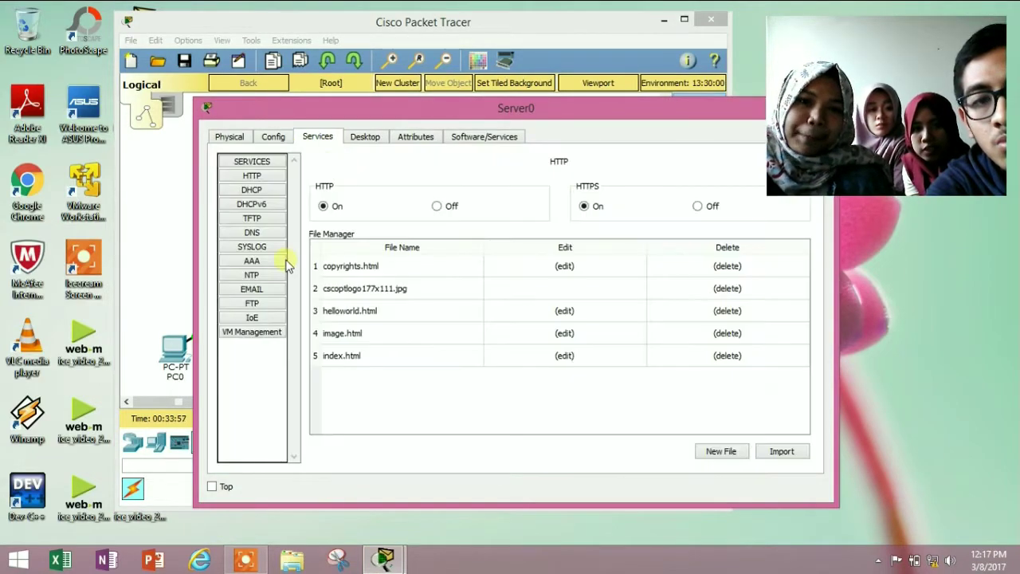
{"action": "left_click", "coordinate": [251, 288]}
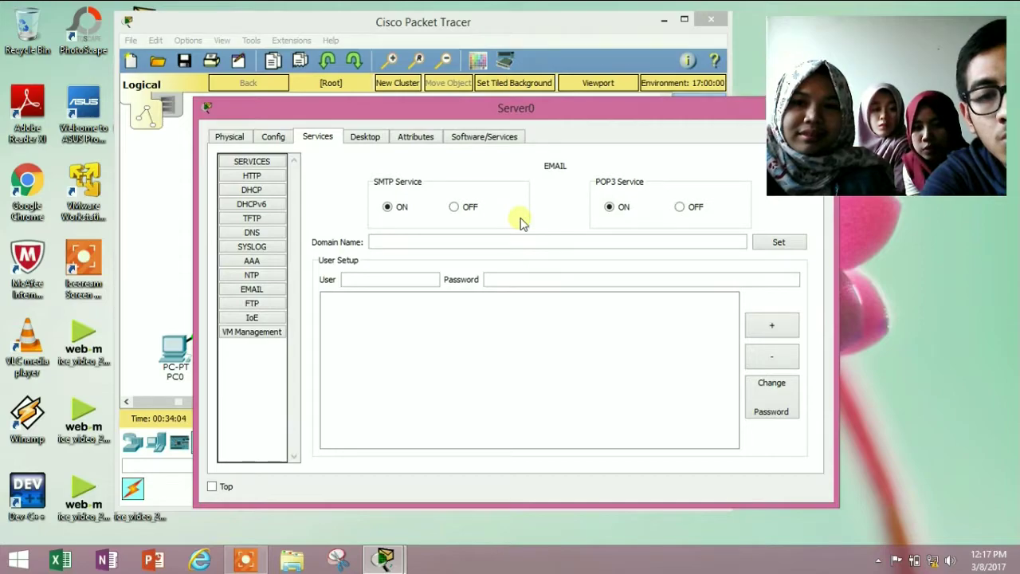
{"action": "mouse_move", "coordinate": [653, 557]}
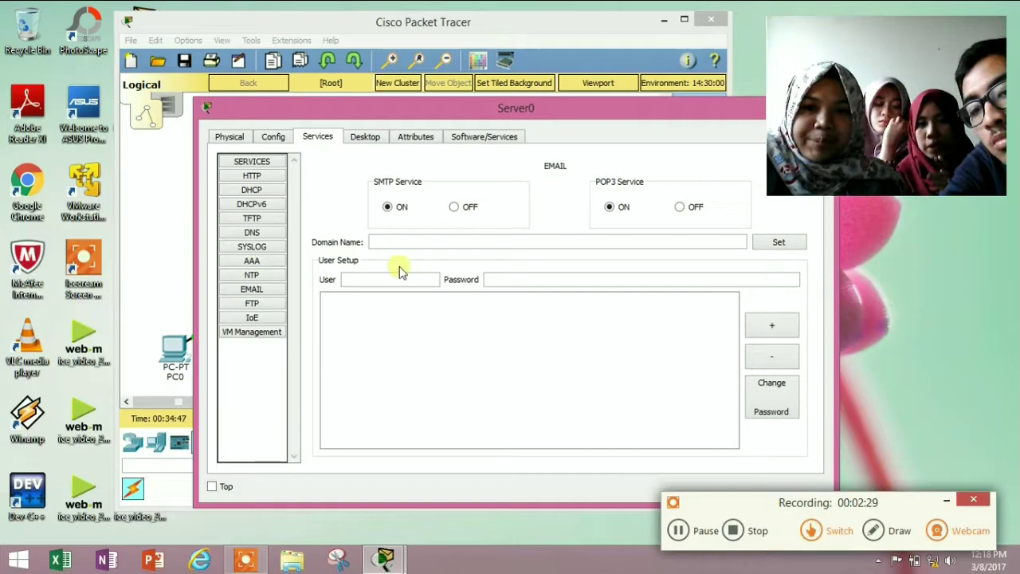
{"action": "left_click", "coordinate": [449, 248]}
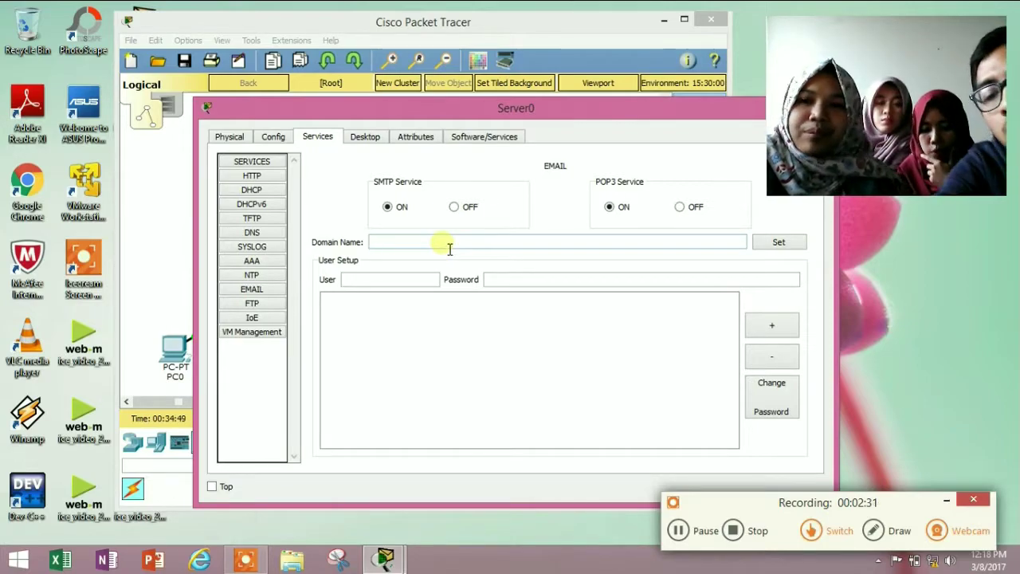
{"action": "type", "text": "kelomp"}
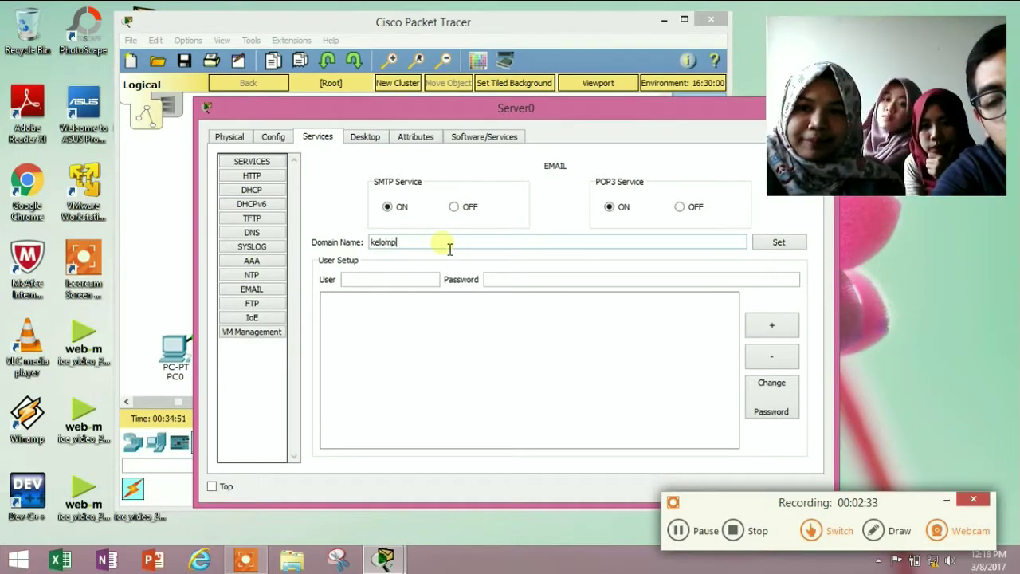
{"action": "type", "text": "oke.com"}
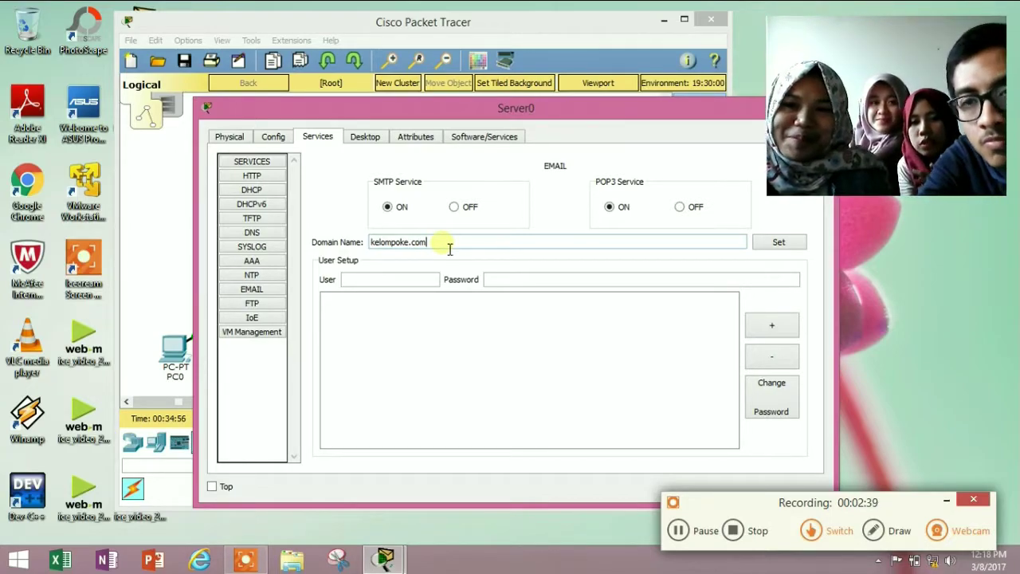
Create the first two mail user accounts, each with its password
{"action": "left_click", "coordinate": [412, 283]}
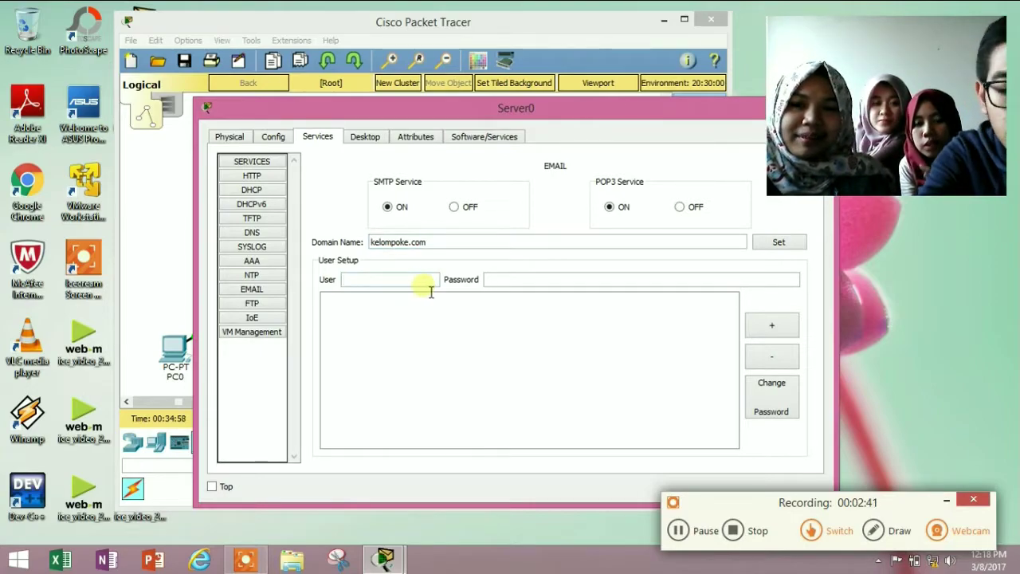
{"action": "type", "text": "putri"}
{"action": "left_click", "coordinate": [504, 281]}
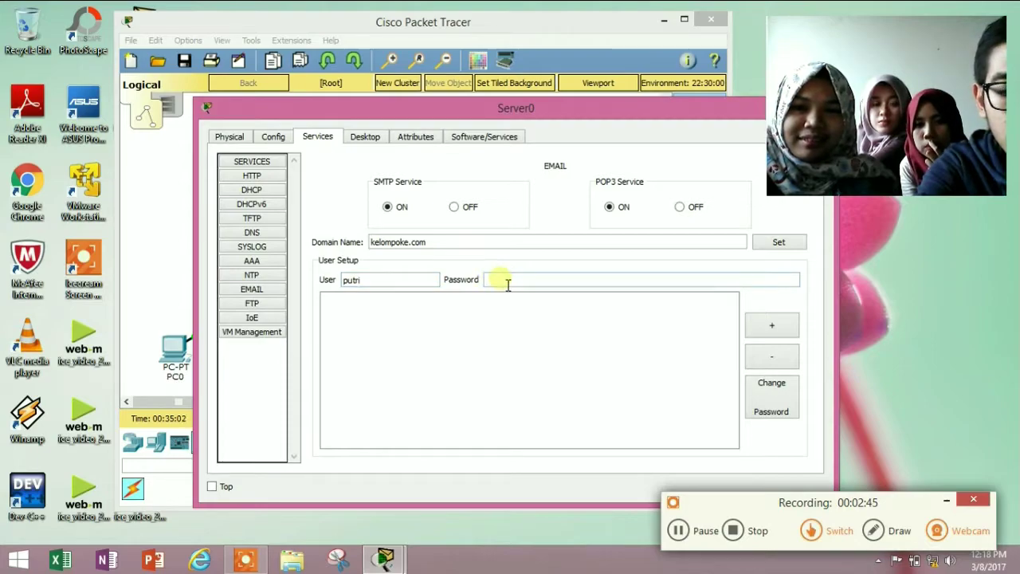
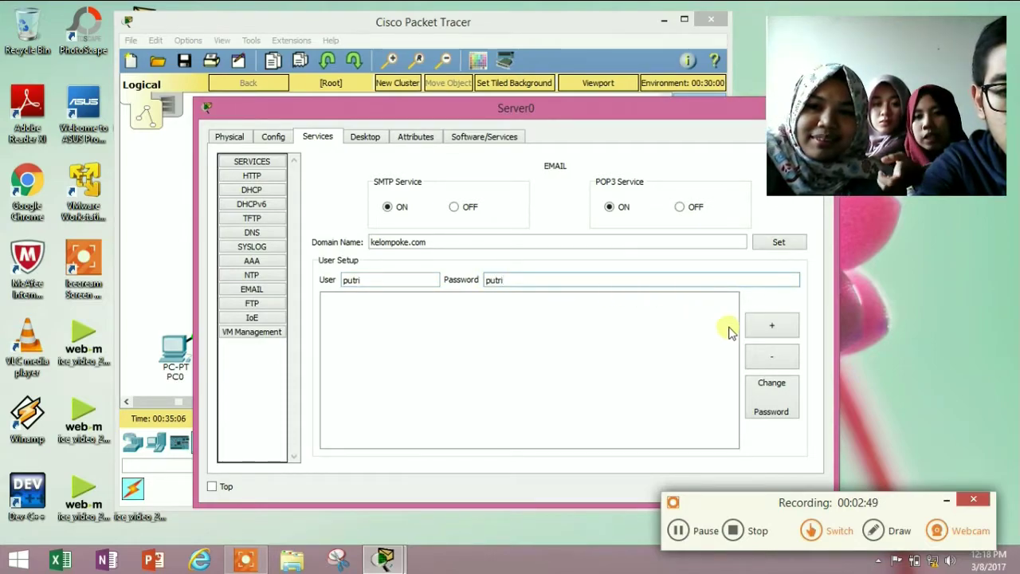
{"action": "left_click", "coordinate": [773, 325]}
{"action": "left_click", "coordinate": [408, 284]}
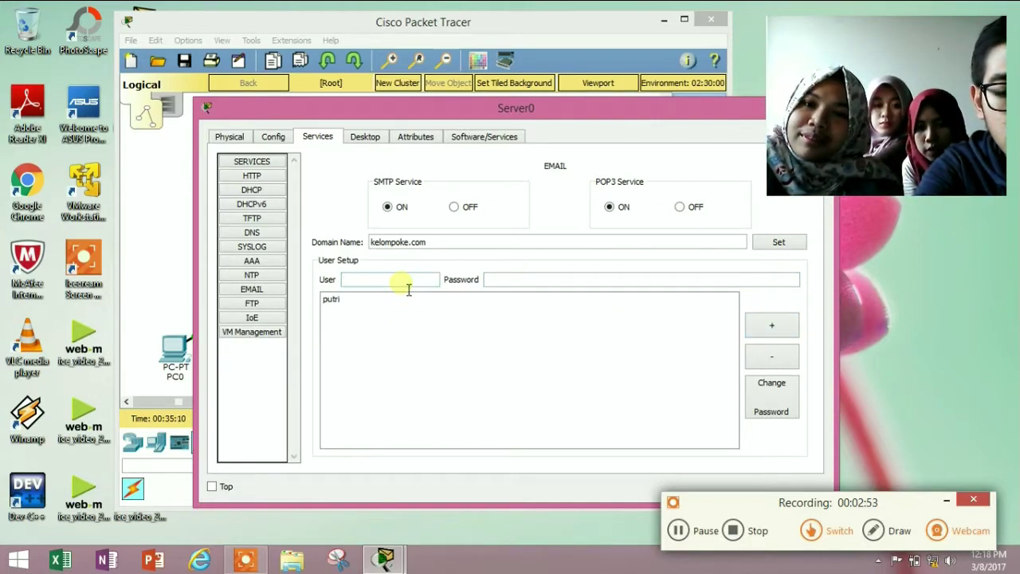
{"action": "type", "text": "saffanah"}
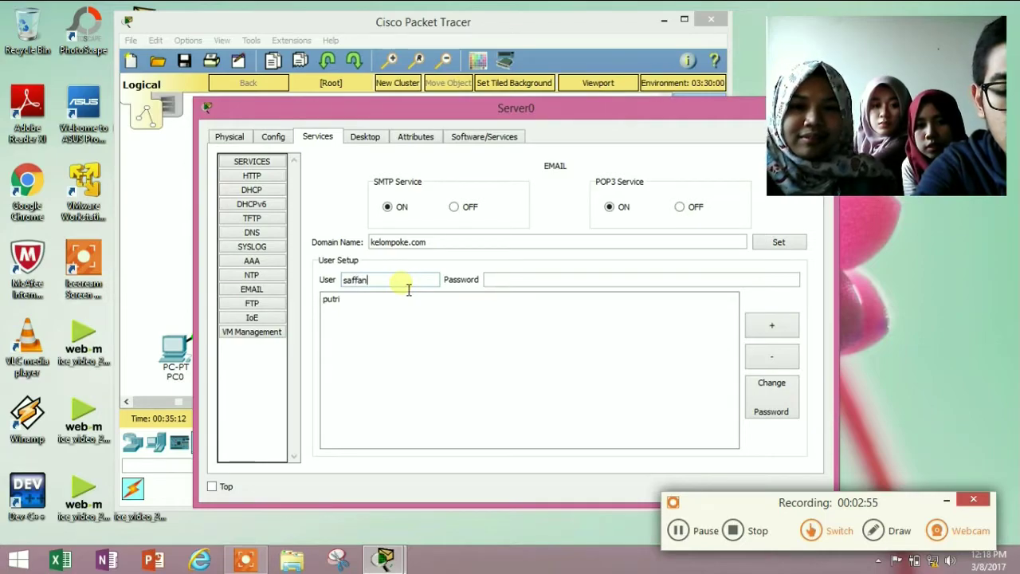
{"action": "left_click", "coordinate": [544, 274]}
{"action": "type", "text": "saffam"}
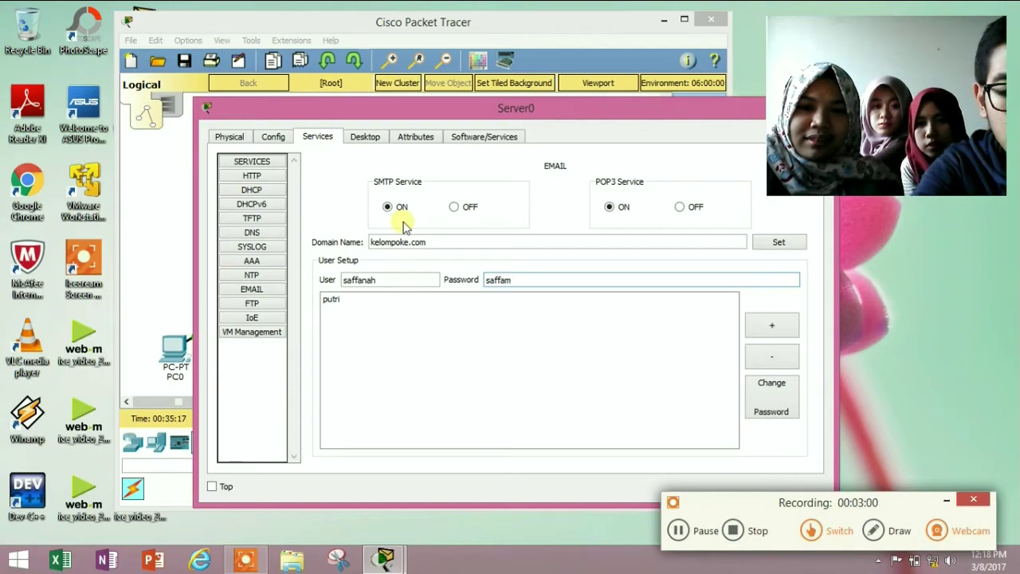
{"action": "key", "text": "BackSpace"}
{"action": "type", "text": "nah"}
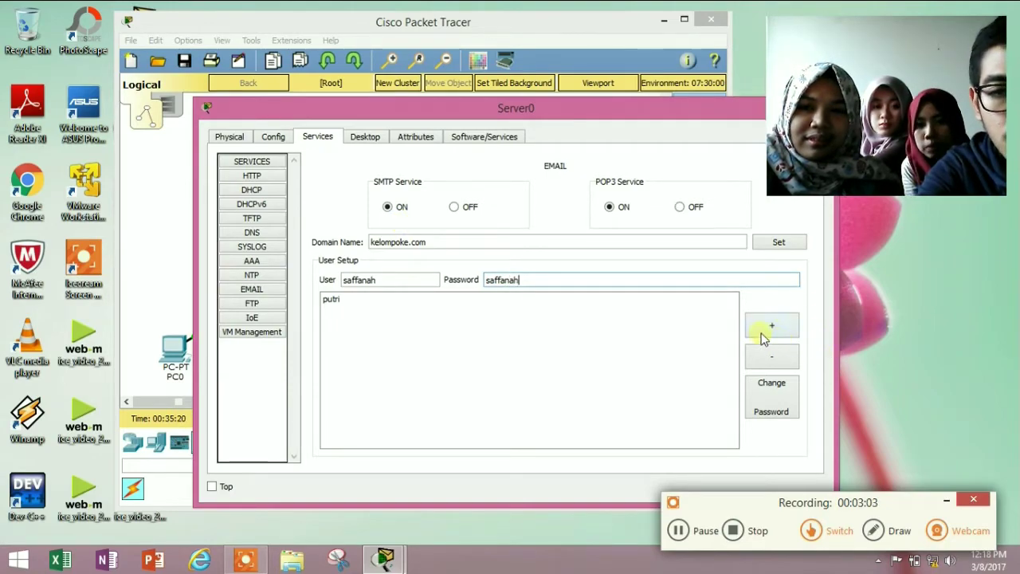
{"action": "left_click", "coordinate": [761, 338]}
Create the third mail user account with its password
{"action": "left_click", "coordinate": [390, 279]}
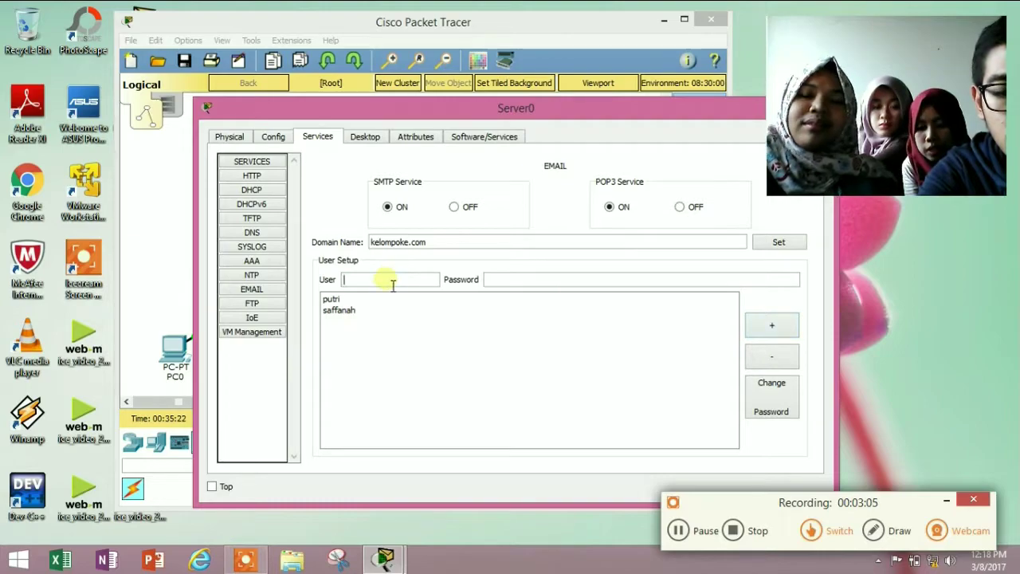
{"action": "type", "text": "nadya"}
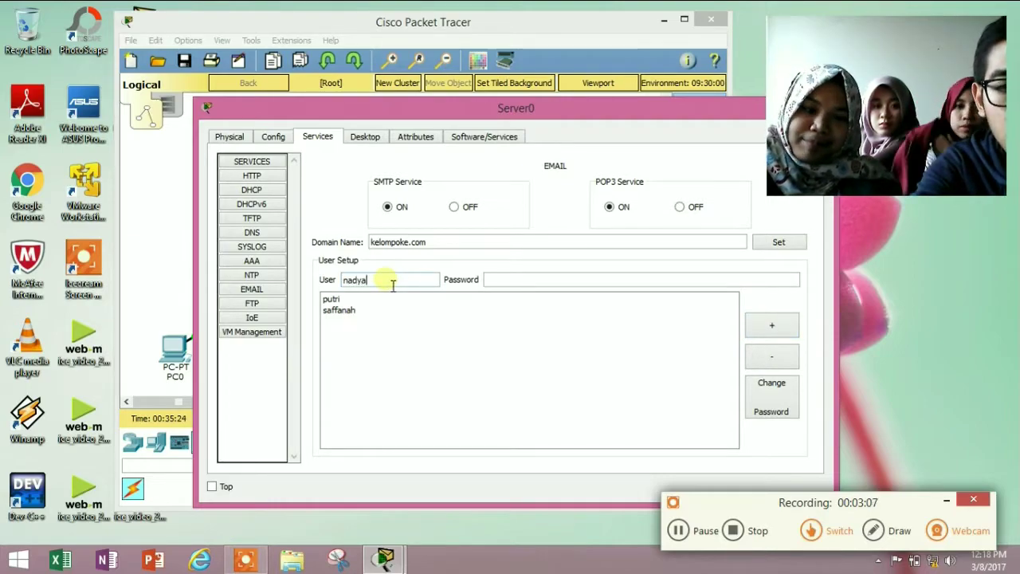
{"action": "left_click", "coordinate": [524, 280]}
{"action": "type", "text": "nadya"}
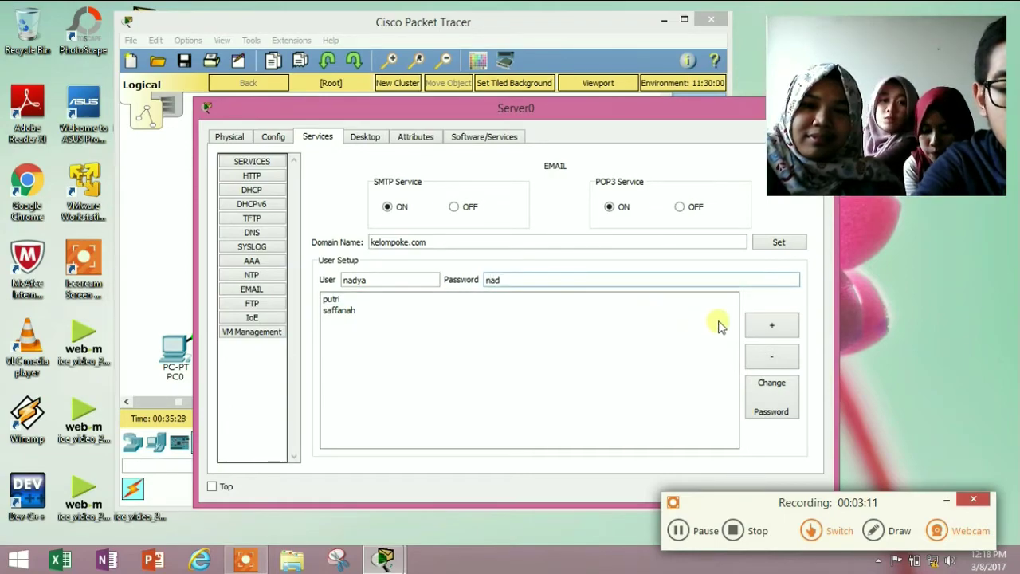
{"action": "left_click", "coordinate": [772, 328]}
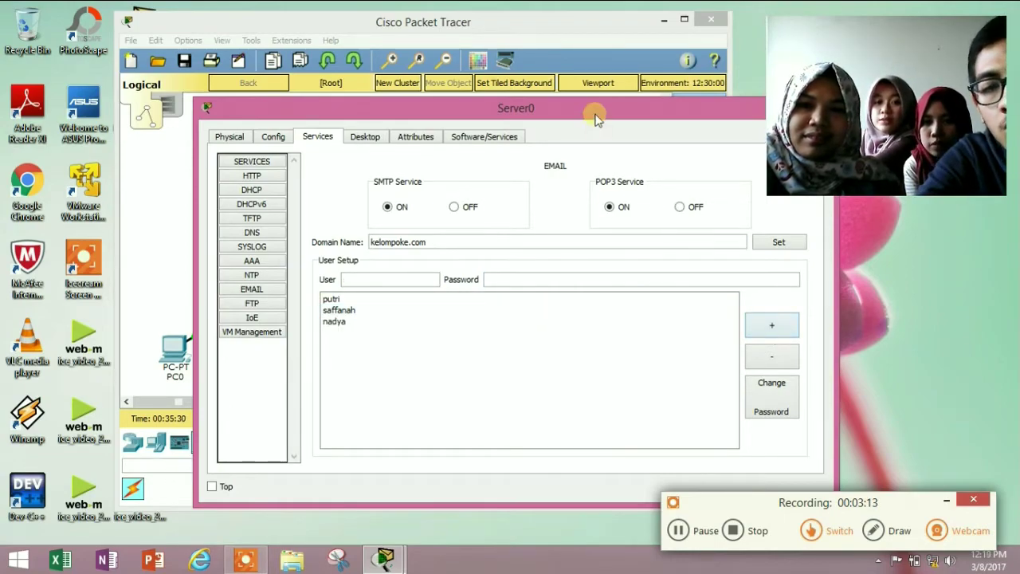
{"action": "left_click_drag", "start_coordinate": [596, 114], "coordinate": [505, 97]}
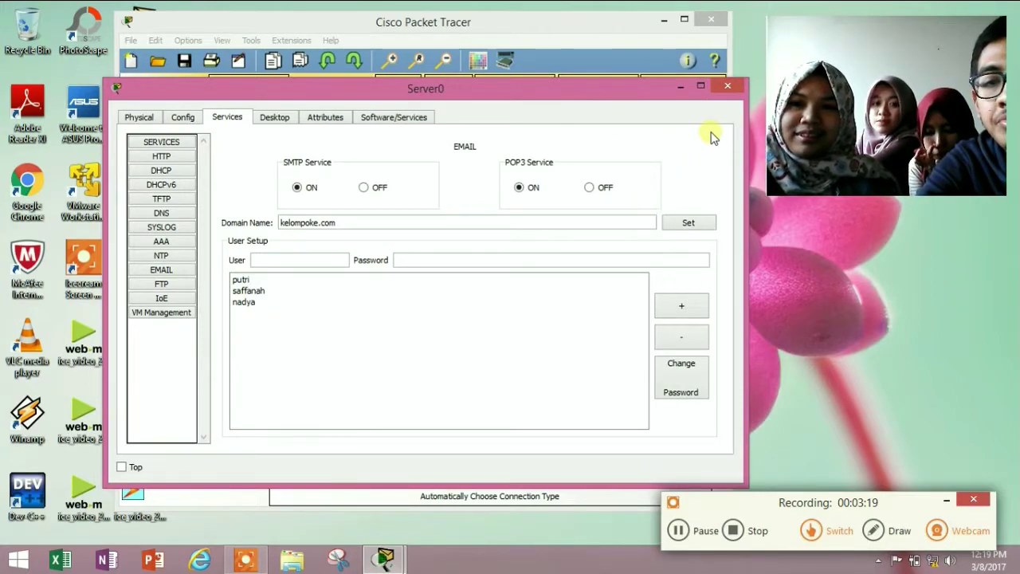
In PC0's Email client, enter the user's display name and e-mail address
{"action": "left_click", "coordinate": [727, 88]}
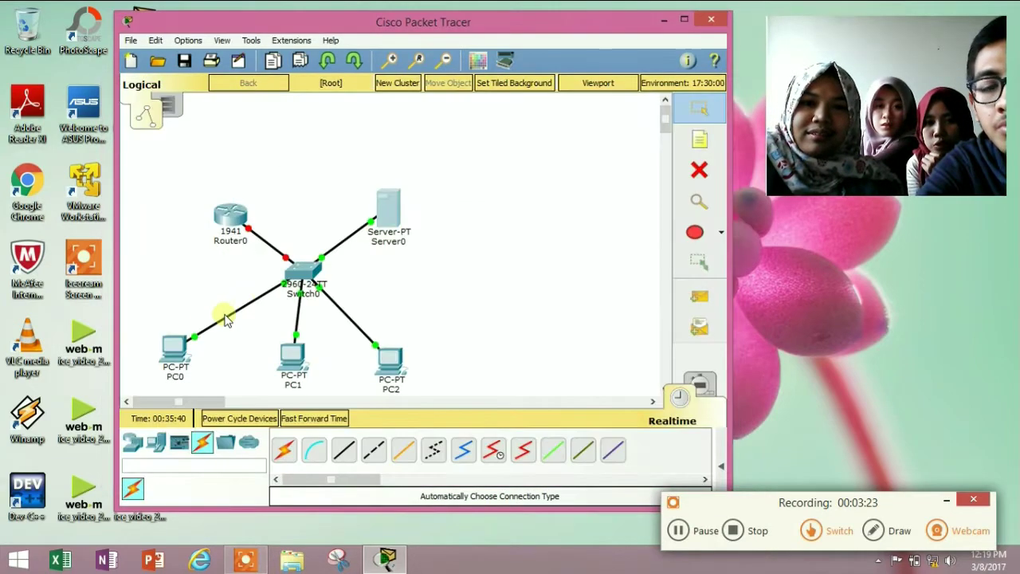
{"action": "double_click", "coordinate": [180, 362]}
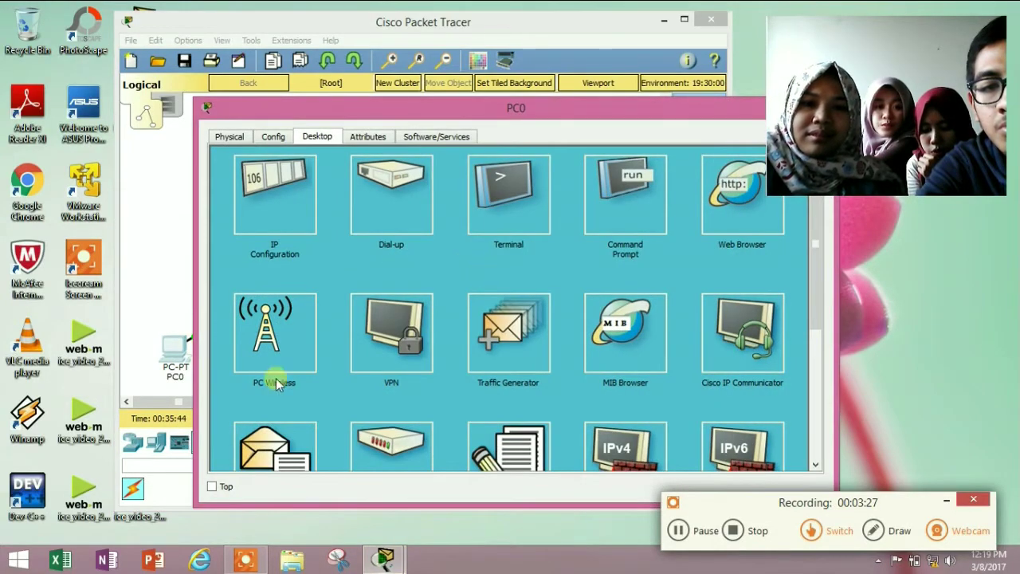
{"action": "scroll", "coordinate": [274, 390], "scroll_direction": "down", "scroll_amount": 1}
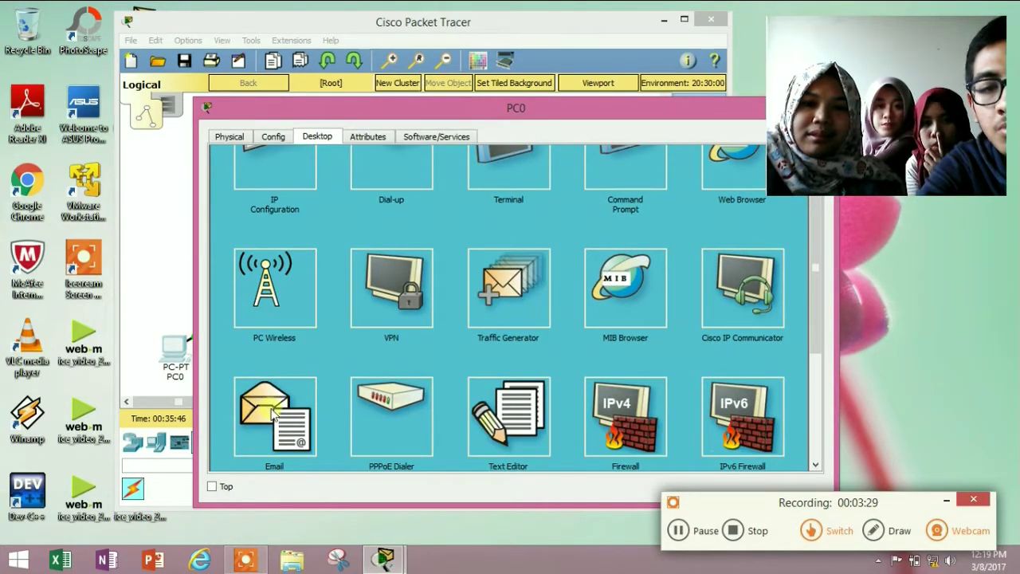
{"action": "left_click", "coordinate": [273, 410]}
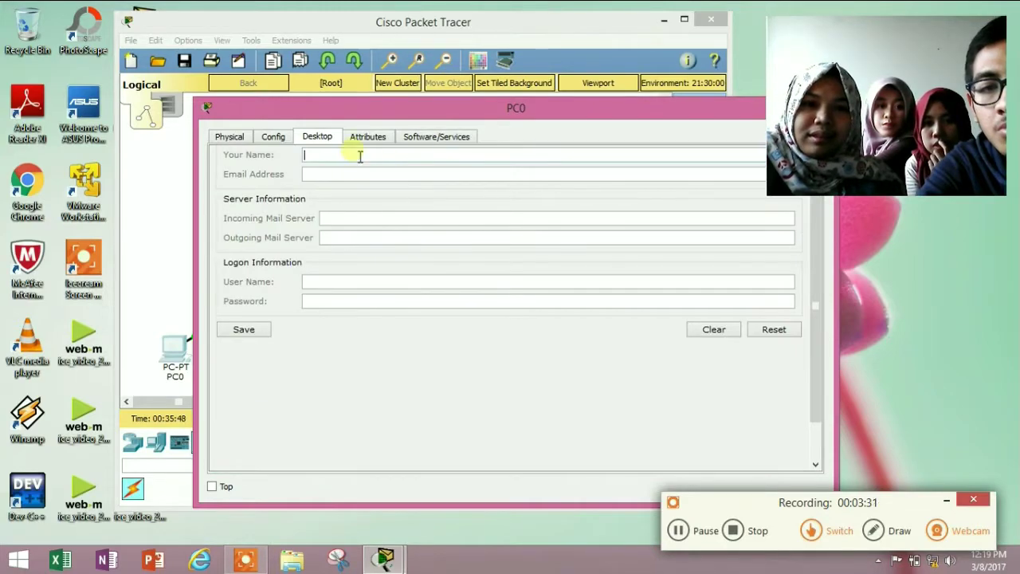
{"action": "left_click_drag", "start_coordinate": [437, 115], "coordinate": [321, 97]}
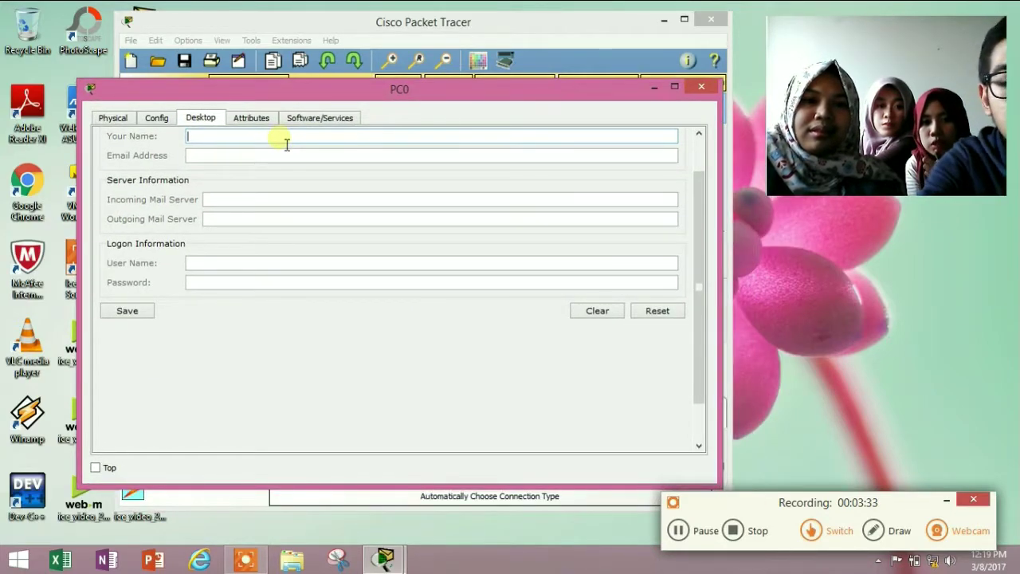
{"action": "type", "text": "putri"}
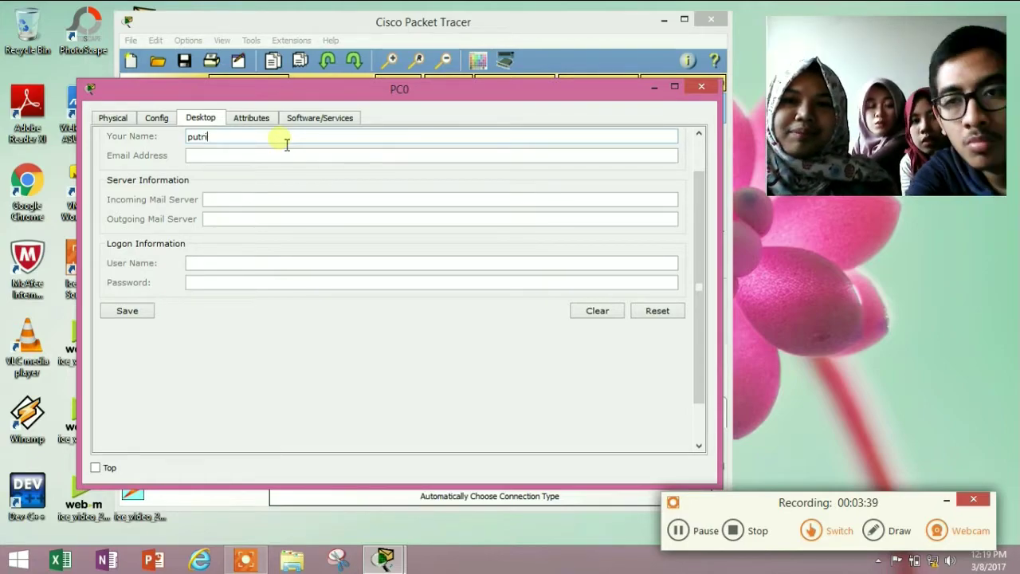
{"action": "left_click", "coordinate": [284, 159]}
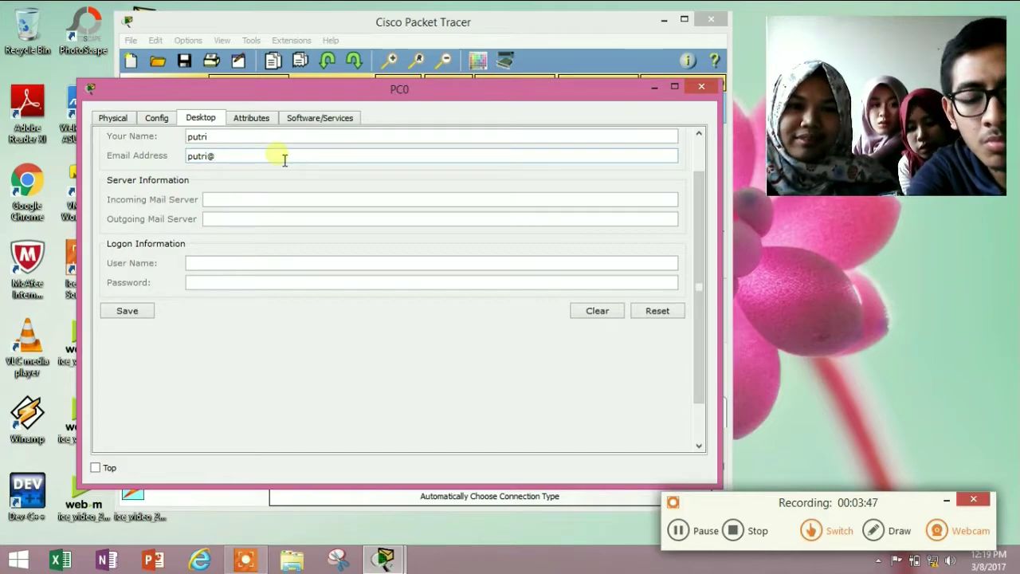
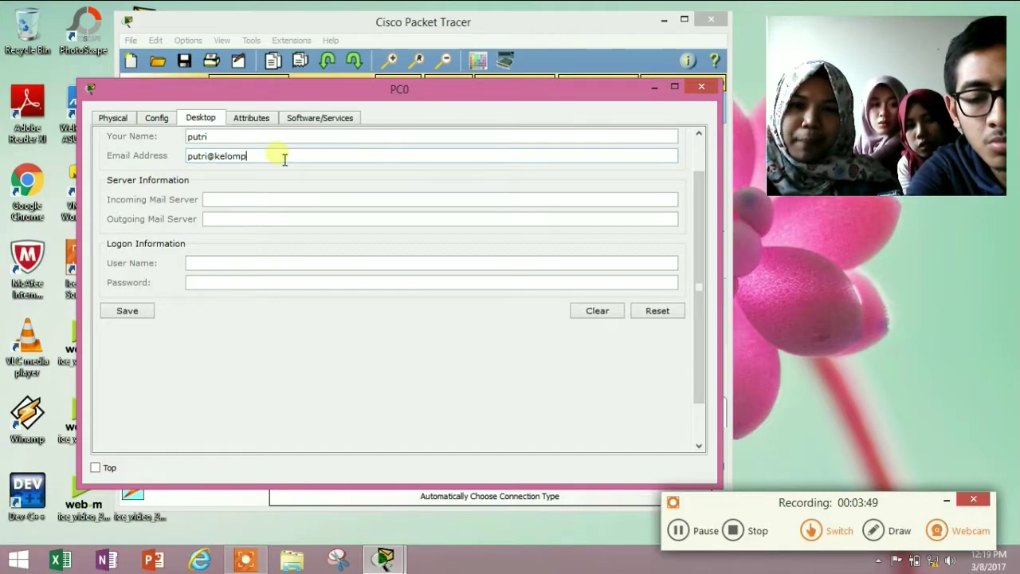
Set both mail servers to 192.168.1.2, enter the account login, save, and close PC0
{"action": "left_click", "coordinate": [296, 204]}
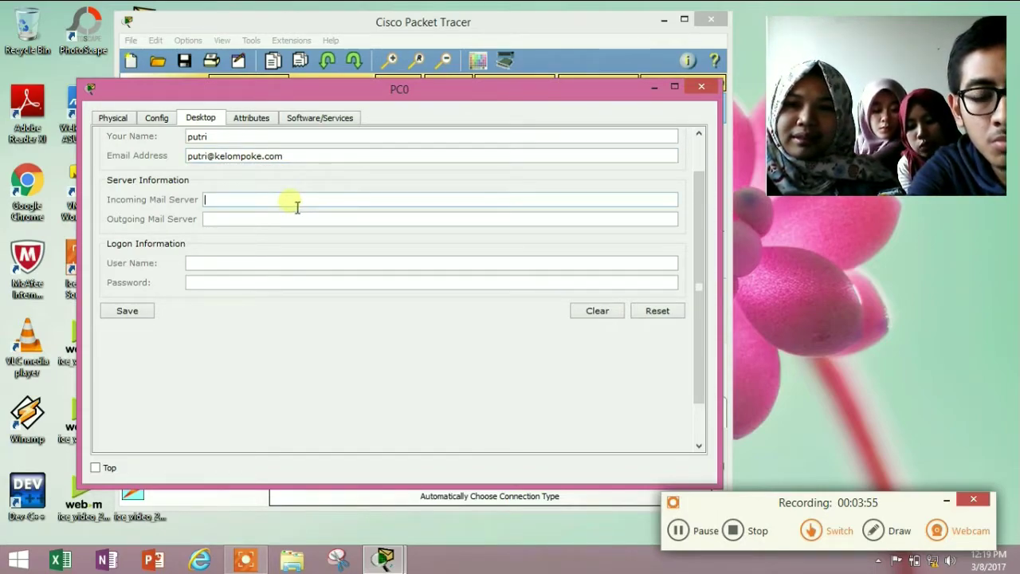
{"action": "type", "text": "192.1"}
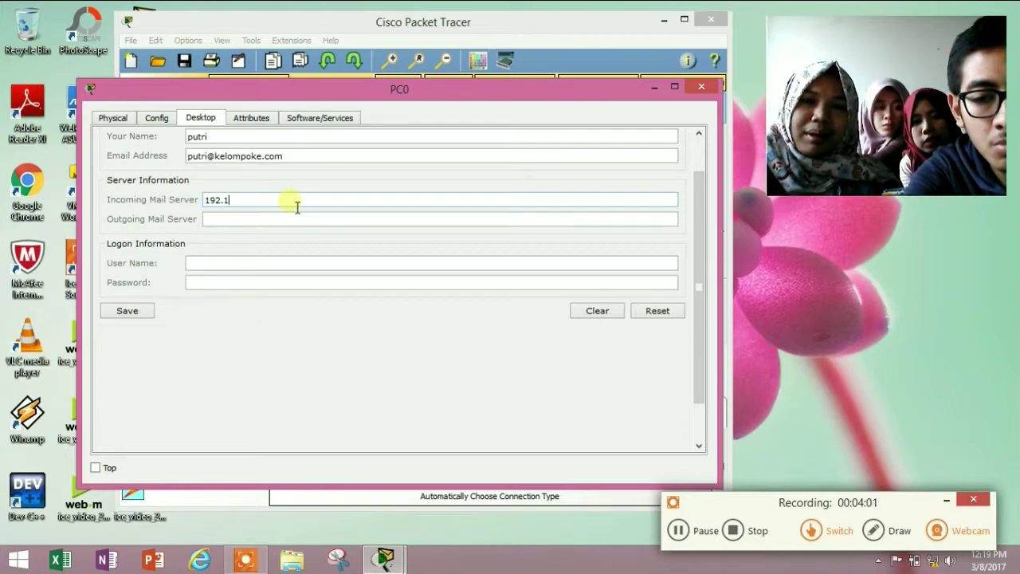
{"action": "type", "text": "6"}
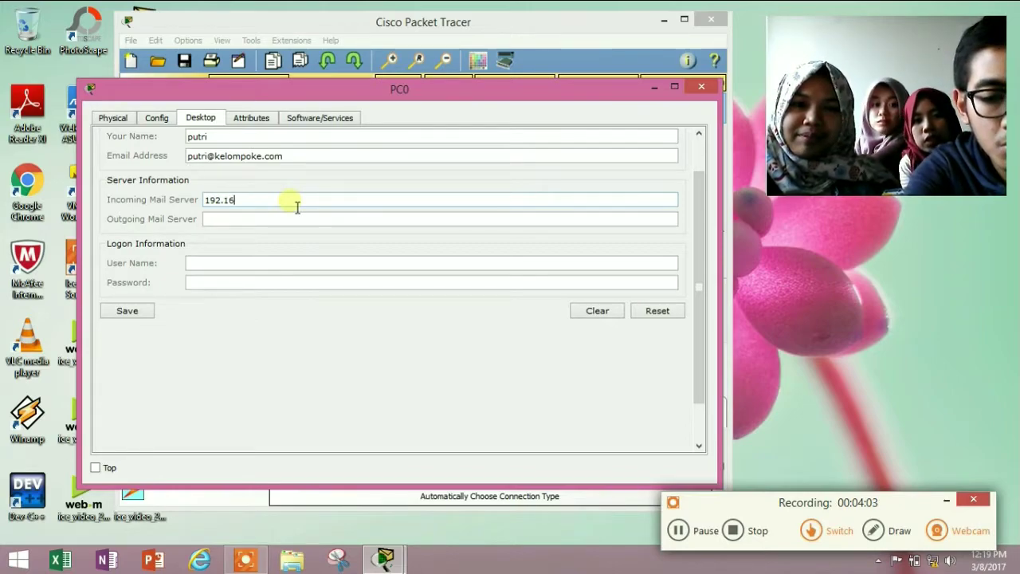
{"action": "type", "text": "8.1.2"}
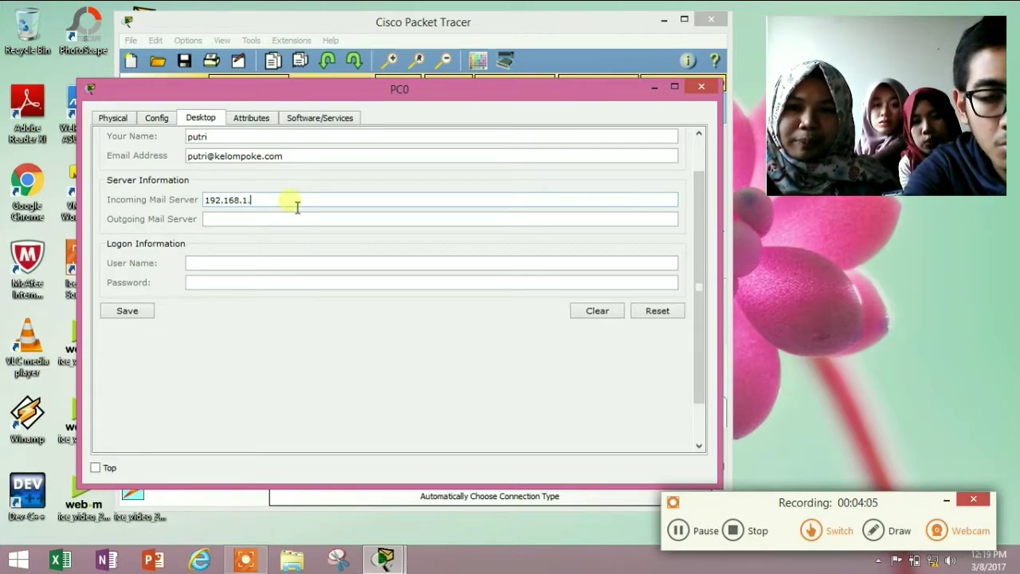
{"action": "left_click", "coordinate": [231, 223]}
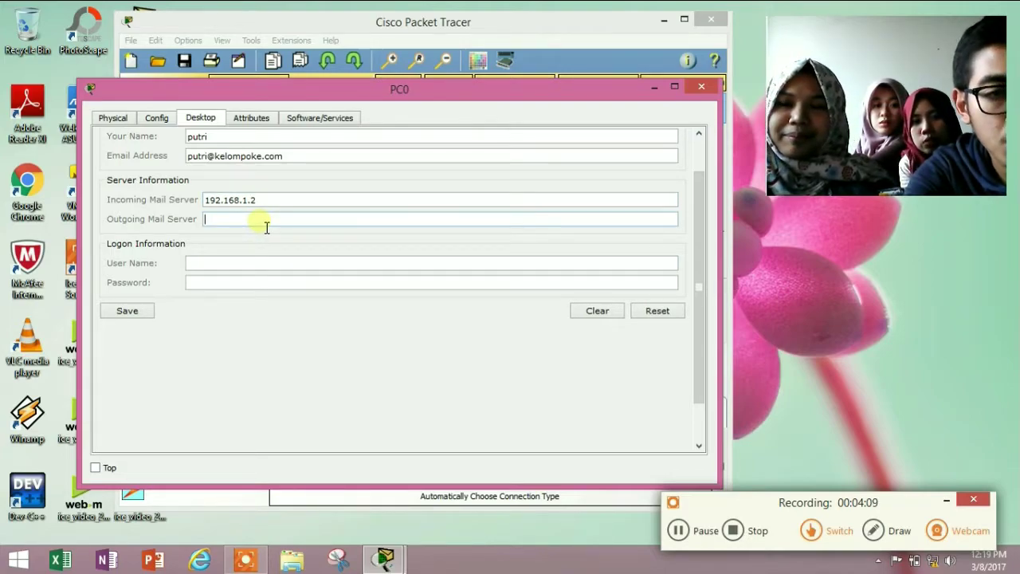
{"action": "type", "text": "192.168.1.2"}
{"action": "left_click", "coordinate": [286, 266]}
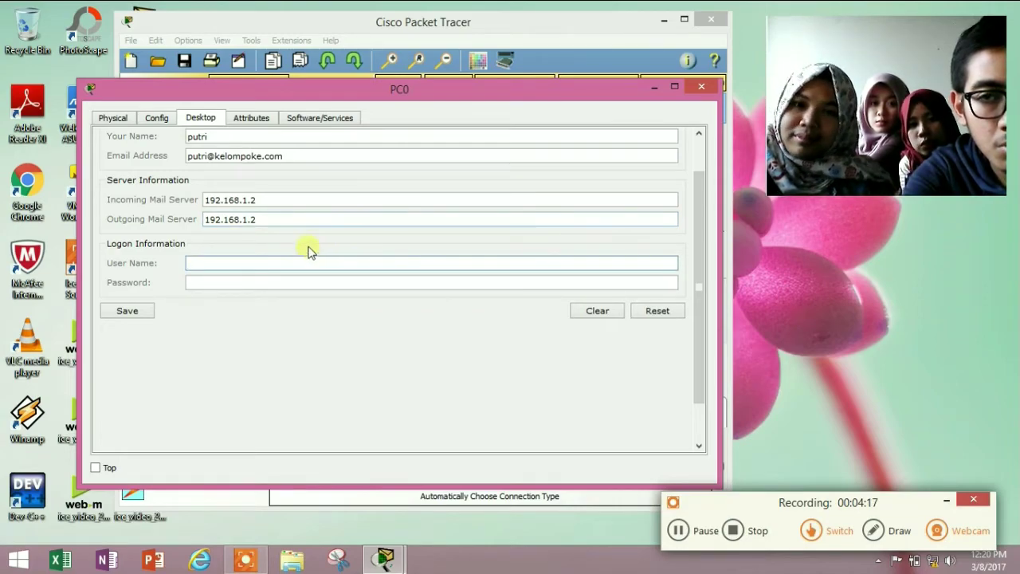
{"action": "type", "text": "putri"}
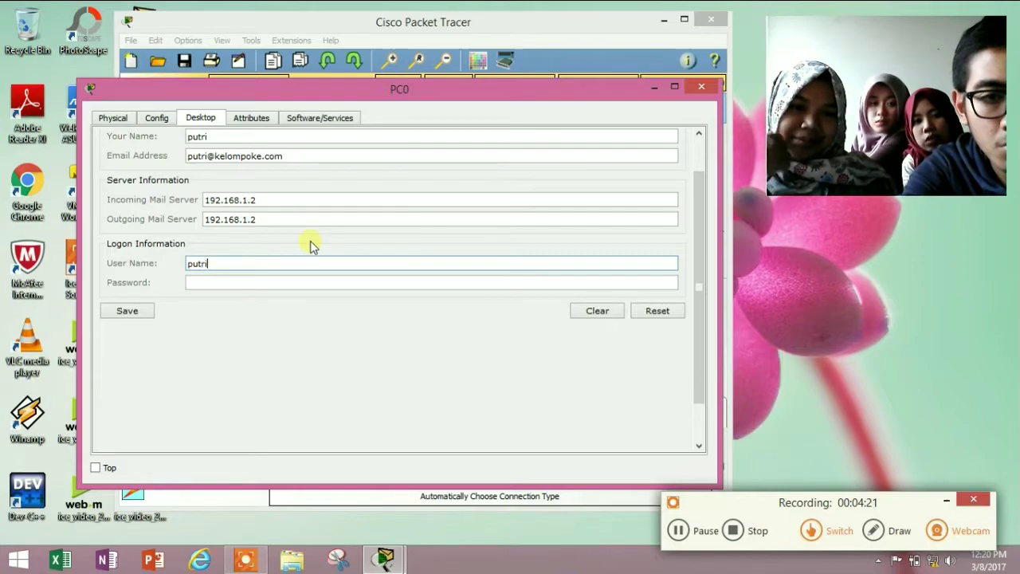
{"action": "left_click", "coordinate": [305, 284]}
{"action": "type", "text": "123"}
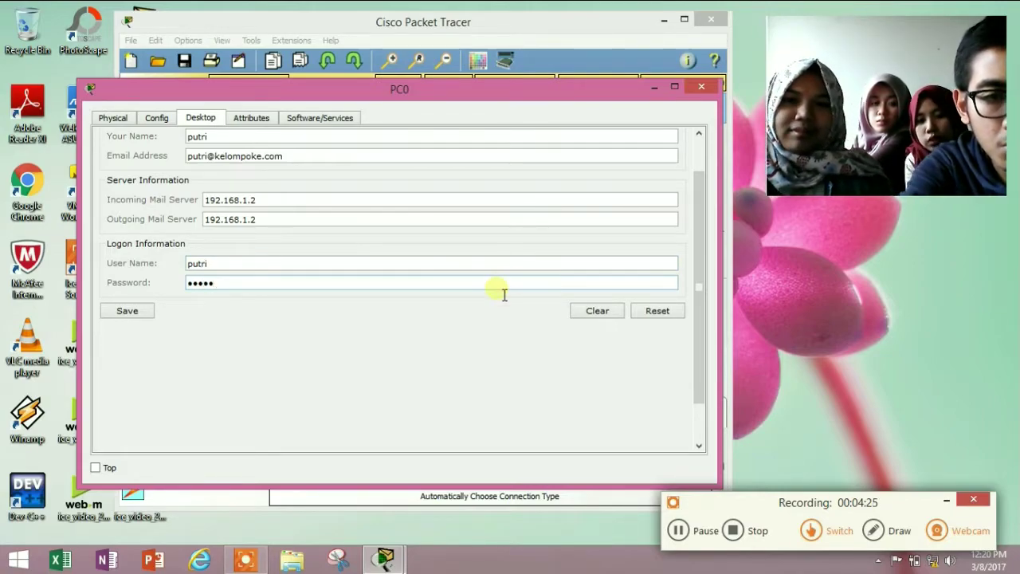
{"action": "left_click", "coordinate": [148, 311]}
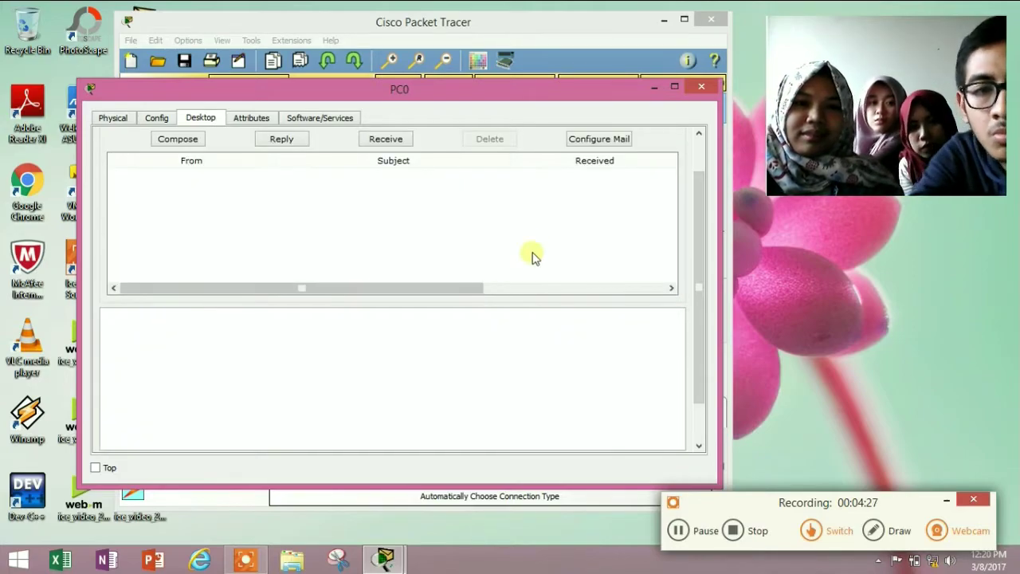
{"action": "left_click", "coordinate": [698, 87]}
{"action": "left_click", "coordinate": [291, 368]}
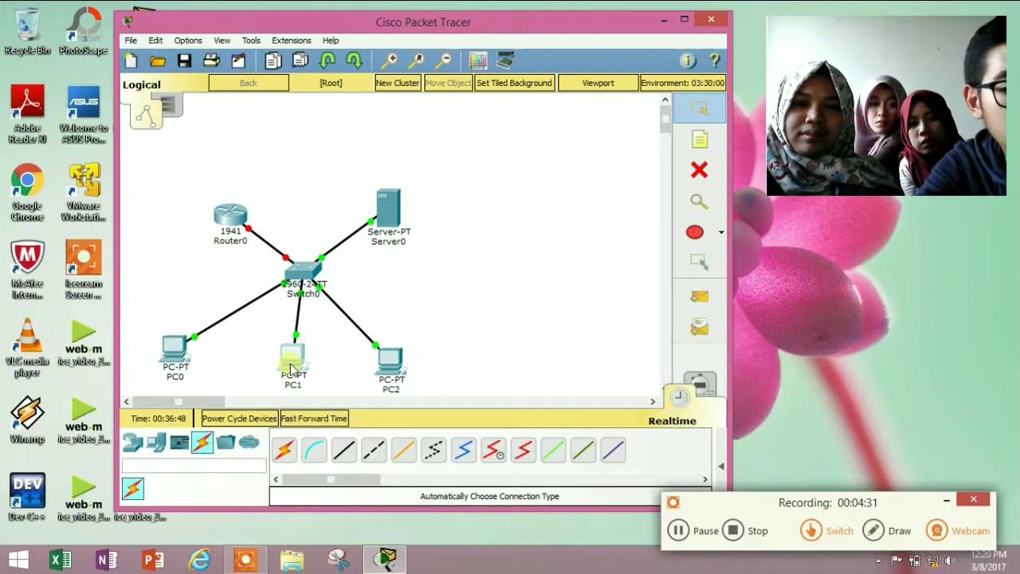
{"action": "scroll", "coordinate": [247, 428], "scroll_direction": "down", "scroll_amount": 1}
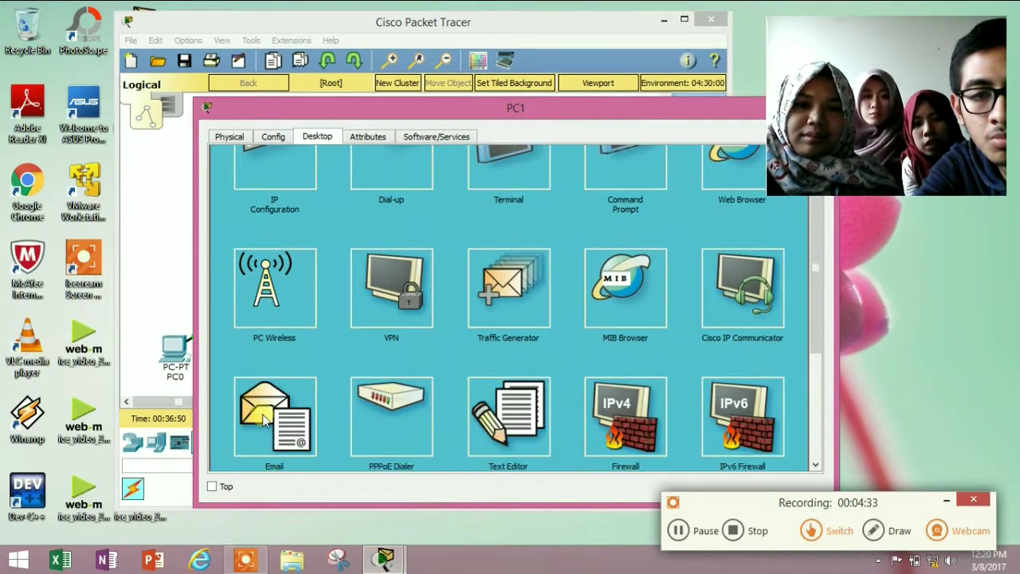
{"action": "left_click", "coordinate": [248, 428]}
{"action": "left_click_drag", "start_coordinate": [473, 108], "coordinate": [350, 84]}
{"action": "left_click", "coordinate": [256, 133]}
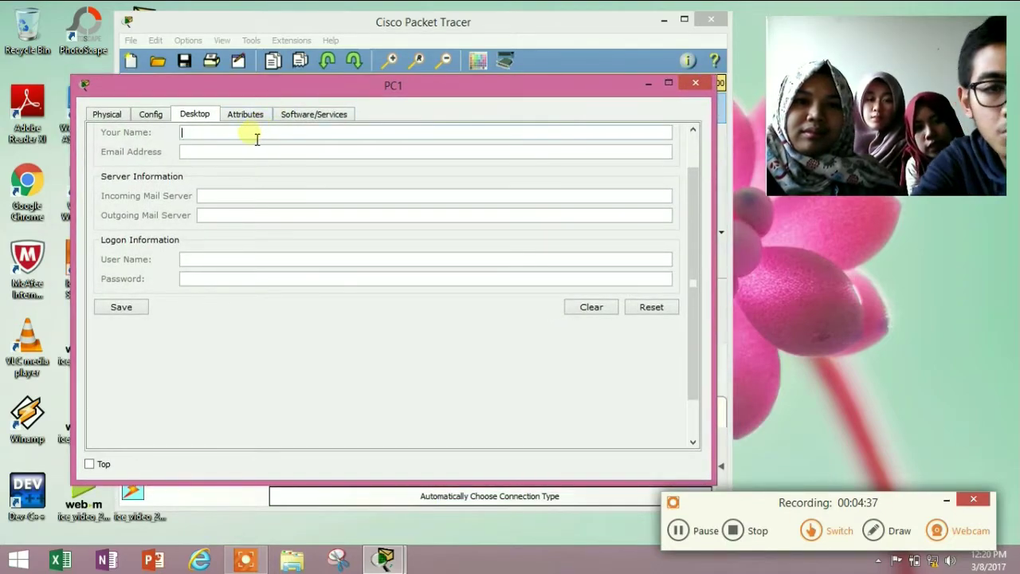
{"action": "type", "text": "saffanah"}
{"action": "left_click", "coordinate": [260, 153]}
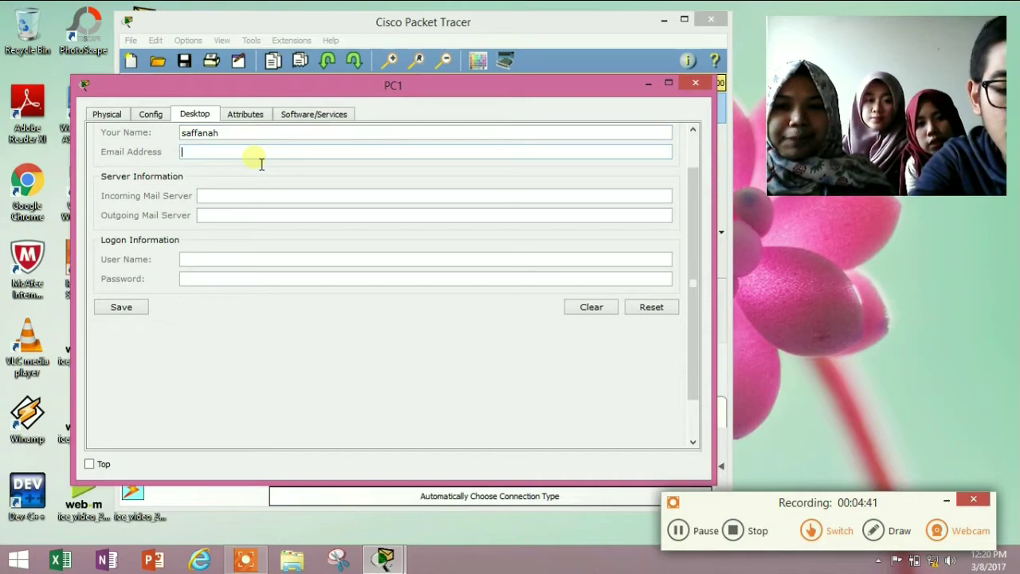
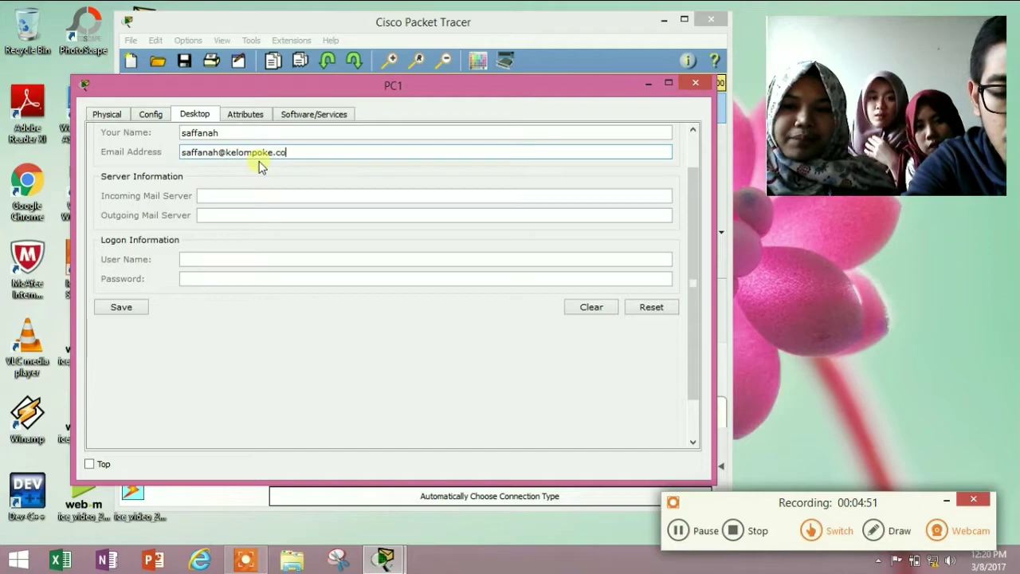
Use 192.168.1.2 as the mail server, enter the login name and password, save, and close PC1
{"action": "left_click", "coordinate": [240, 204]}
{"action": "type", "text": "192."}
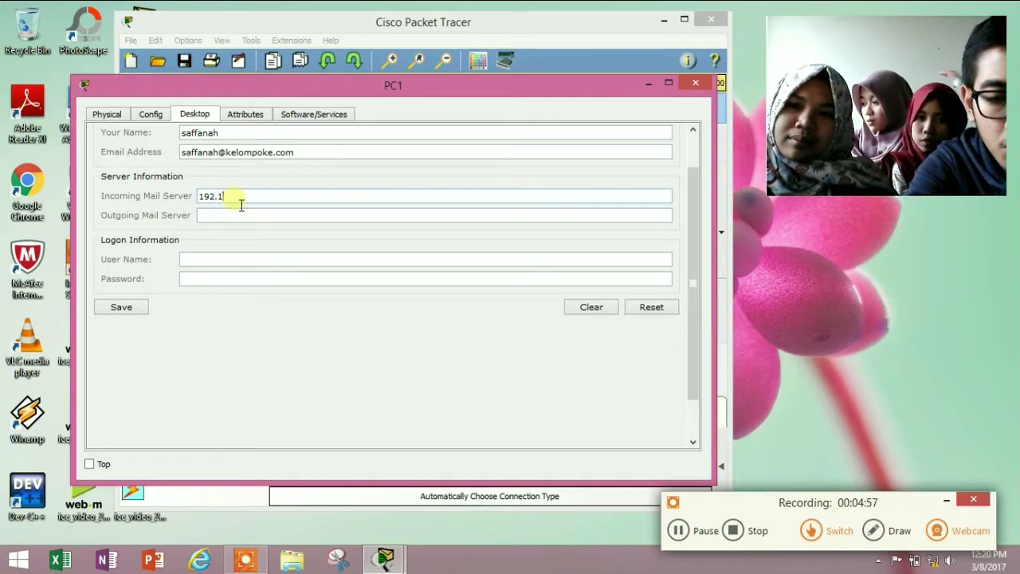
{"action": "type", "text": "168."}
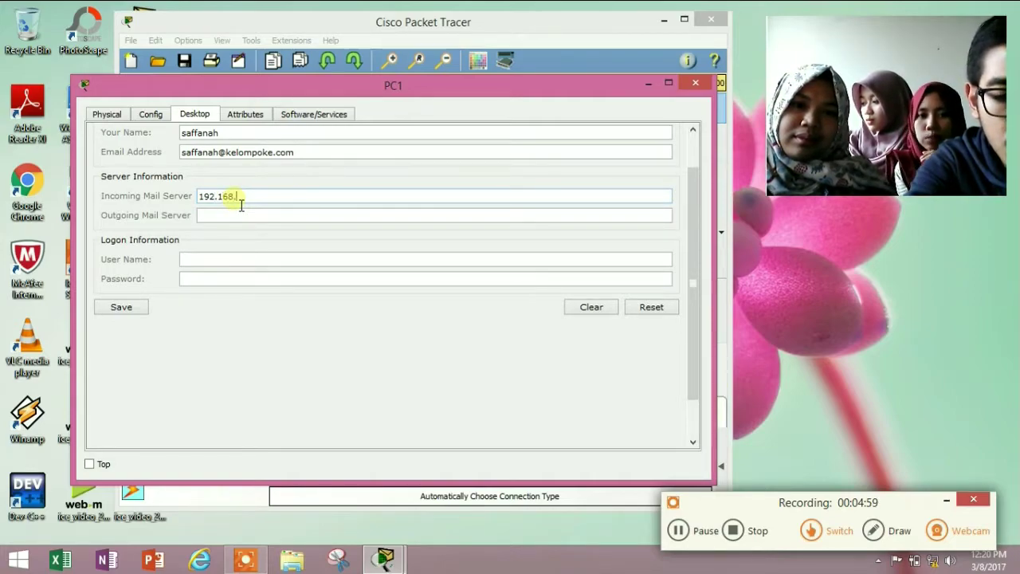
{"action": "type", "text": "1."}
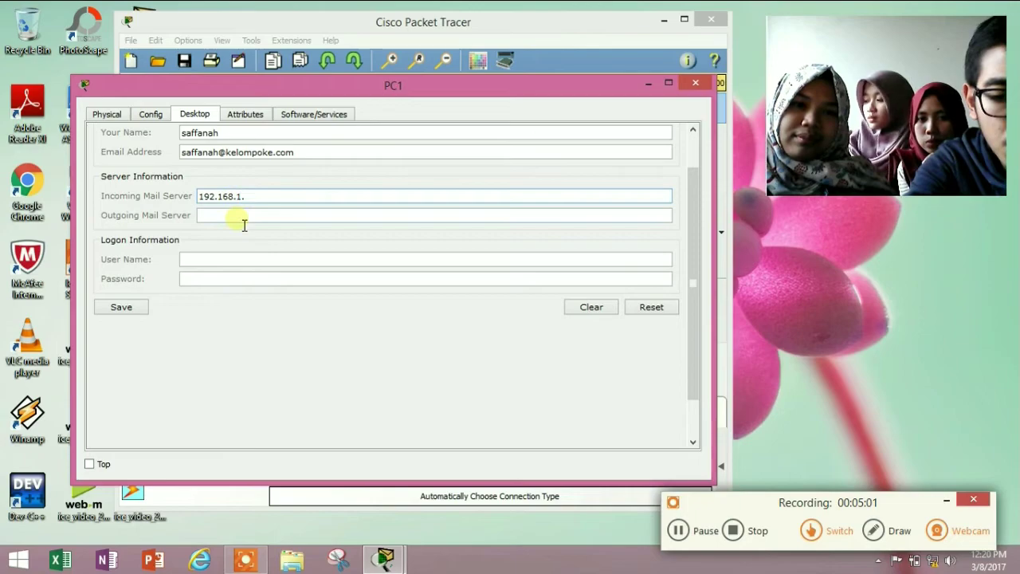
{"action": "type", "text": "2"}
{"action": "left_click", "coordinate": [241, 220]}
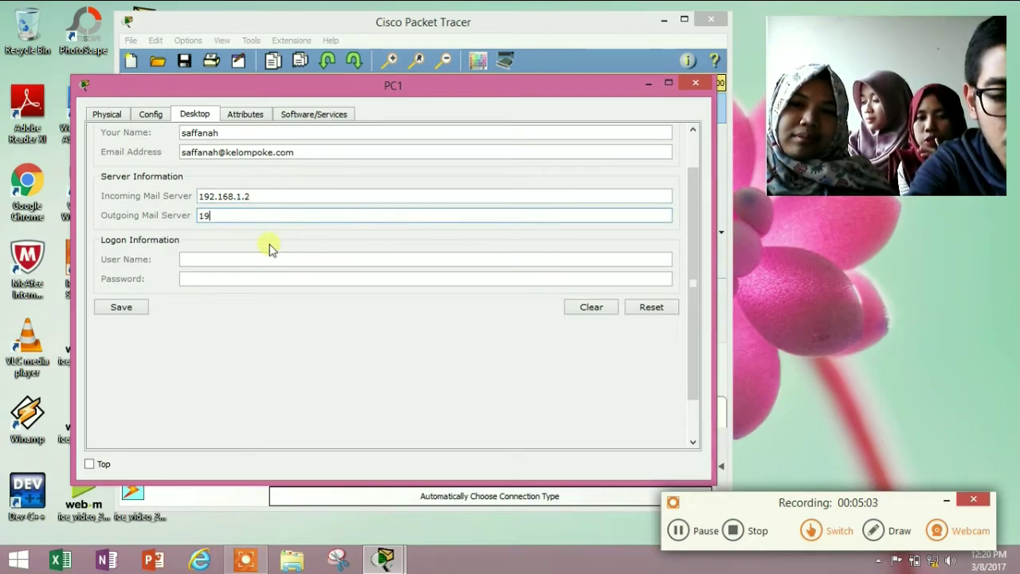
{"action": "type", "text": "192.168.1.2"}
{"action": "left_click", "coordinate": [275, 267]}
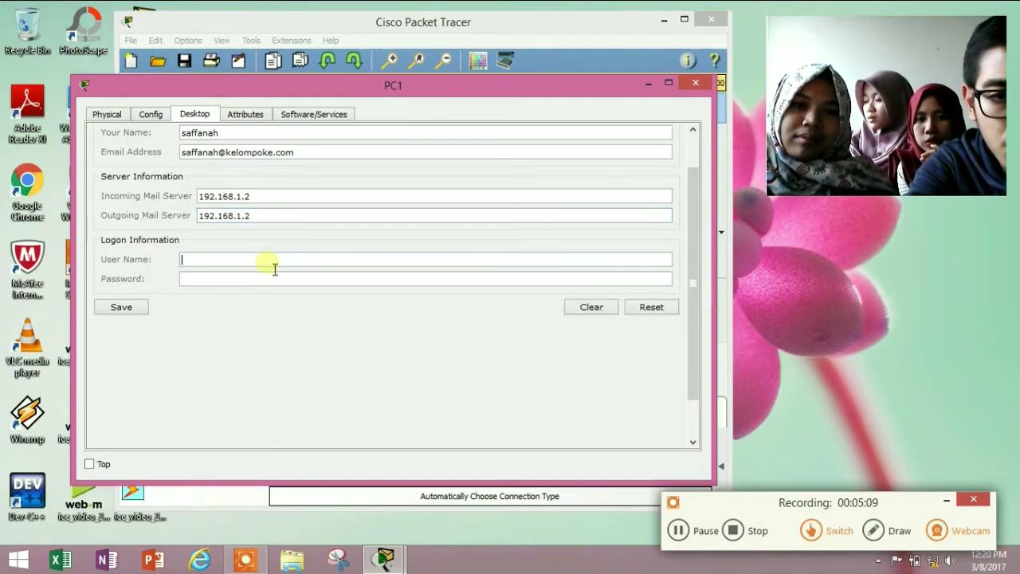
{"action": "type", "text": "anah"}
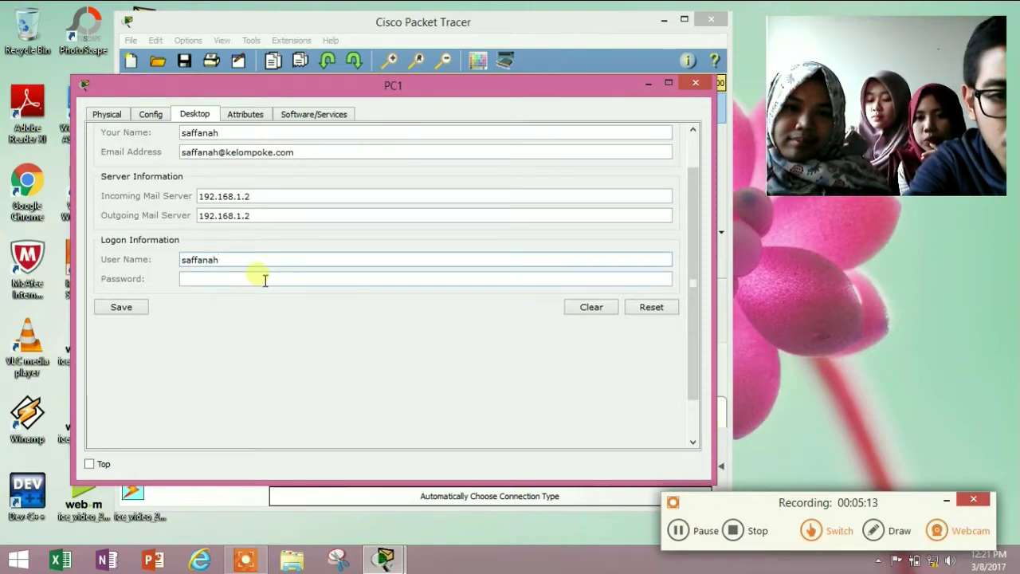
{"action": "left_click", "coordinate": [258, 283]}
{"action": "type", "text": "1245678"}
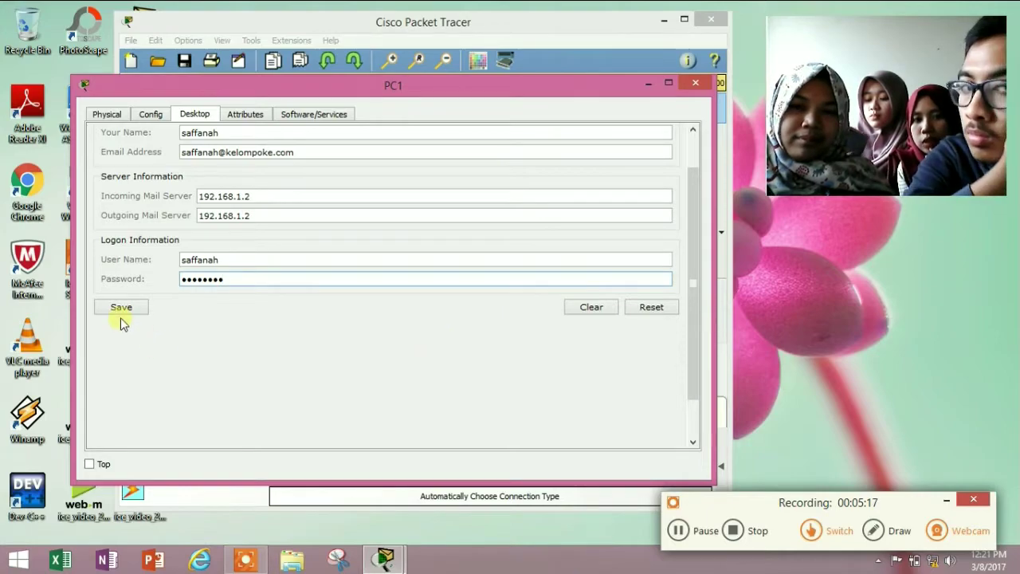
{"action": "left_click", "coordinate": [121, 307]}
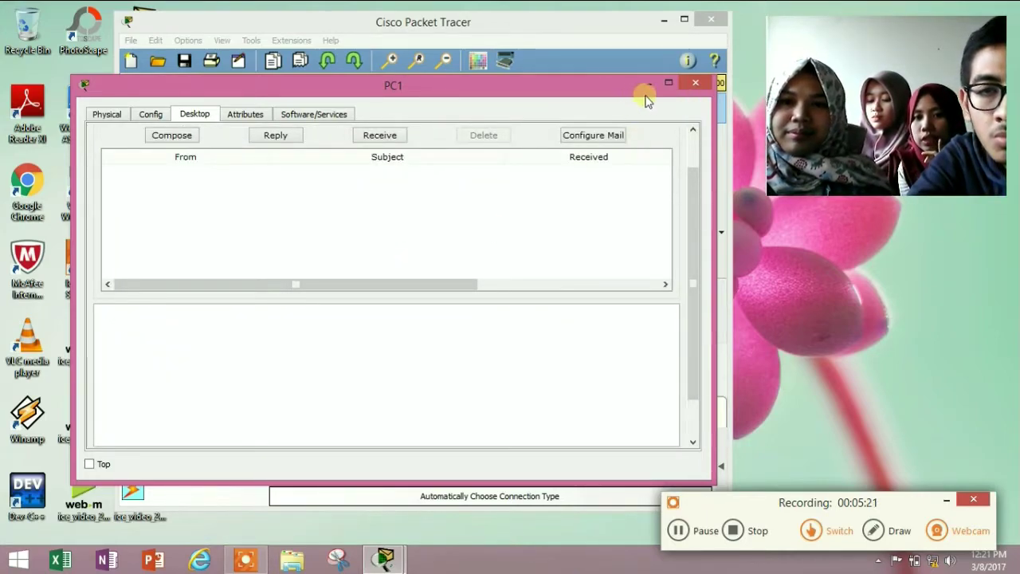
{"action": "left_click", "coordinate": [695, 83]}
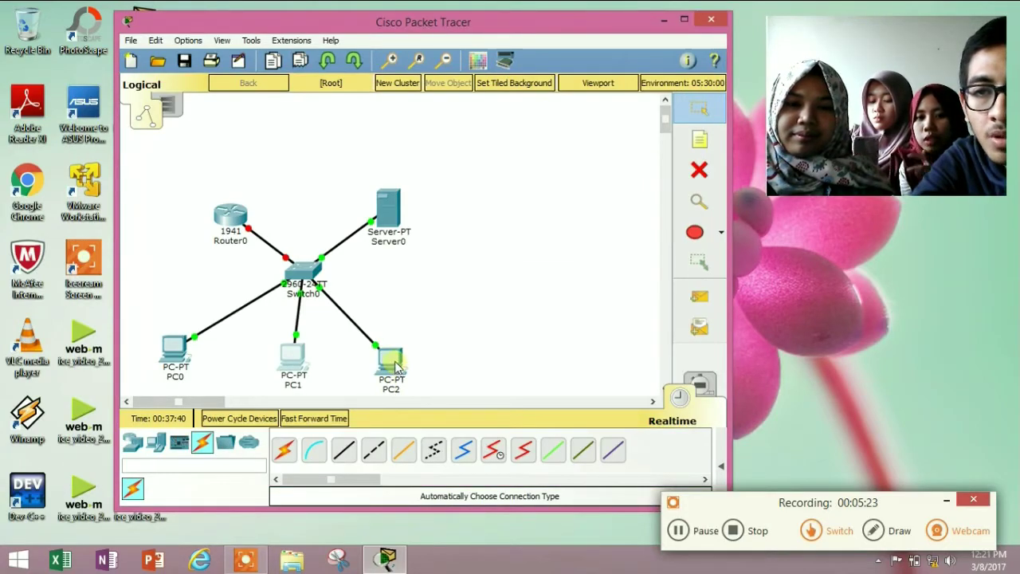
{"action": "left_click", "coordinate": [394, 365]}
{"action": "scroll", "coordinate": [267, 395], "scroll_direction": "down", "scroll_amount": 1}
{"action": "left_click", "coordinate": [266, 396]}
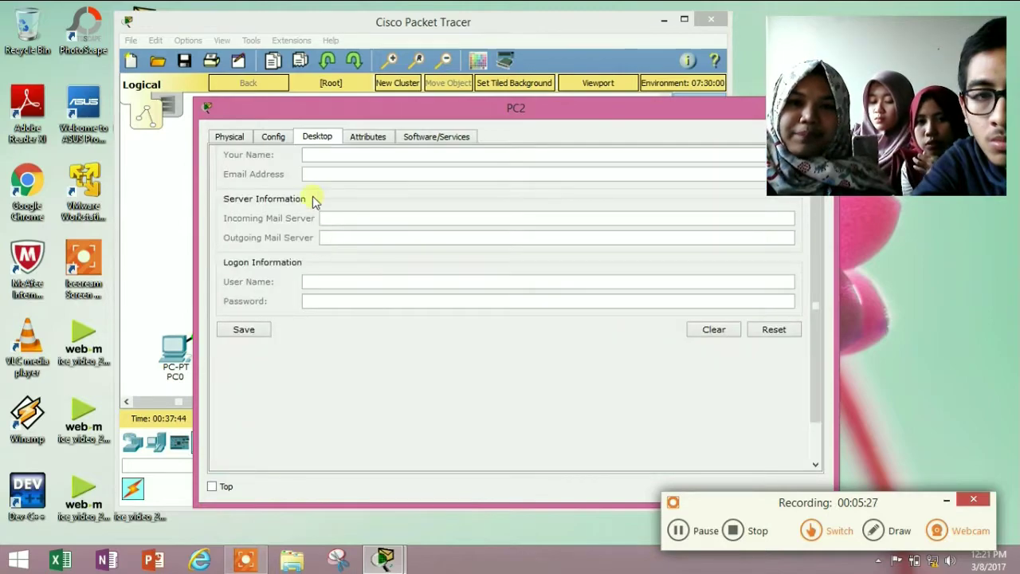
{"action": "left_click", "coordinate": [325, 157]}
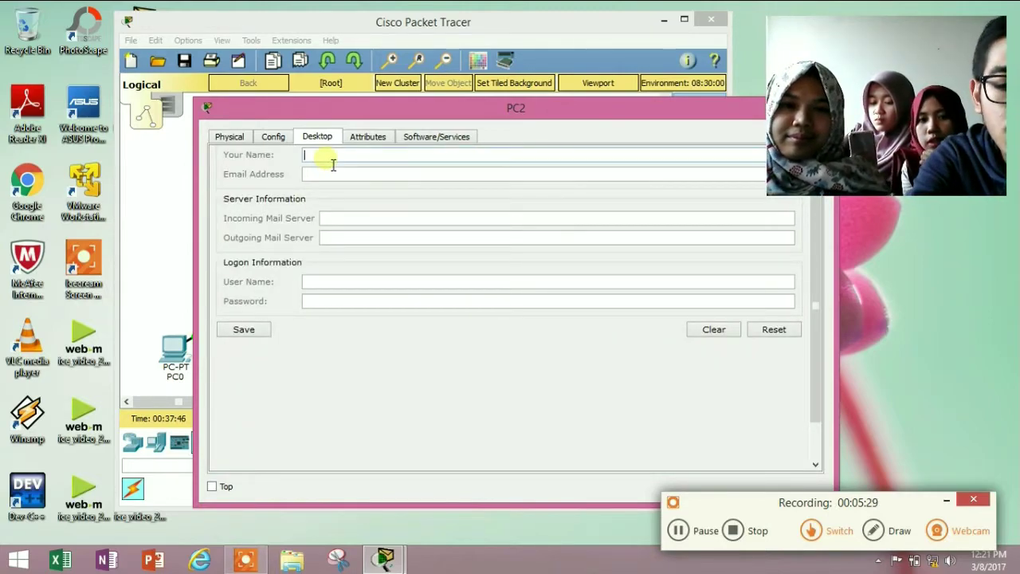
{"action": "type", "text": "nadya"}
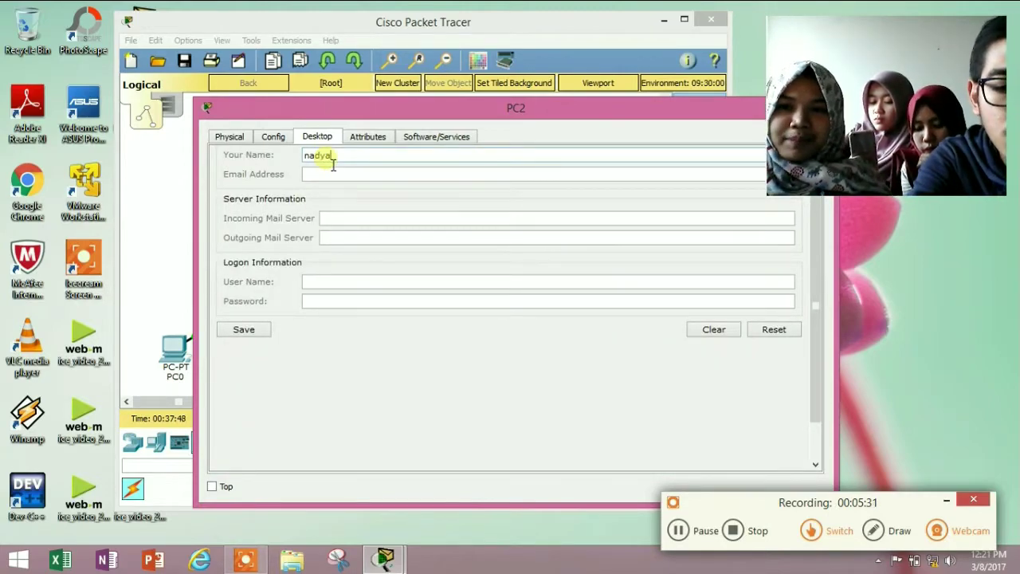
{"action": "type", "text": "@"}
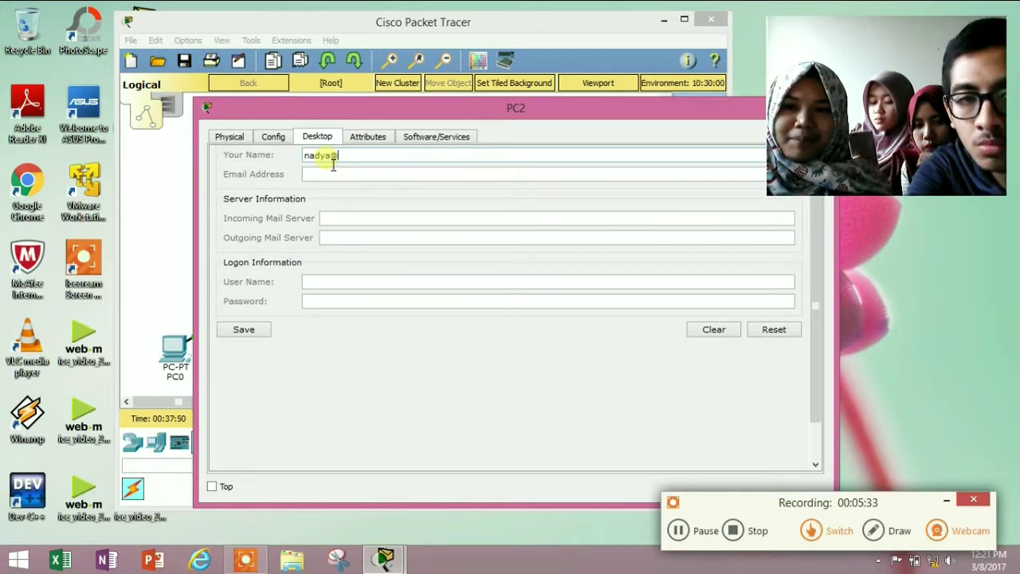
{"action": "key", "text": "BackSpace"}
{"action": "key", "text": "Tab"}
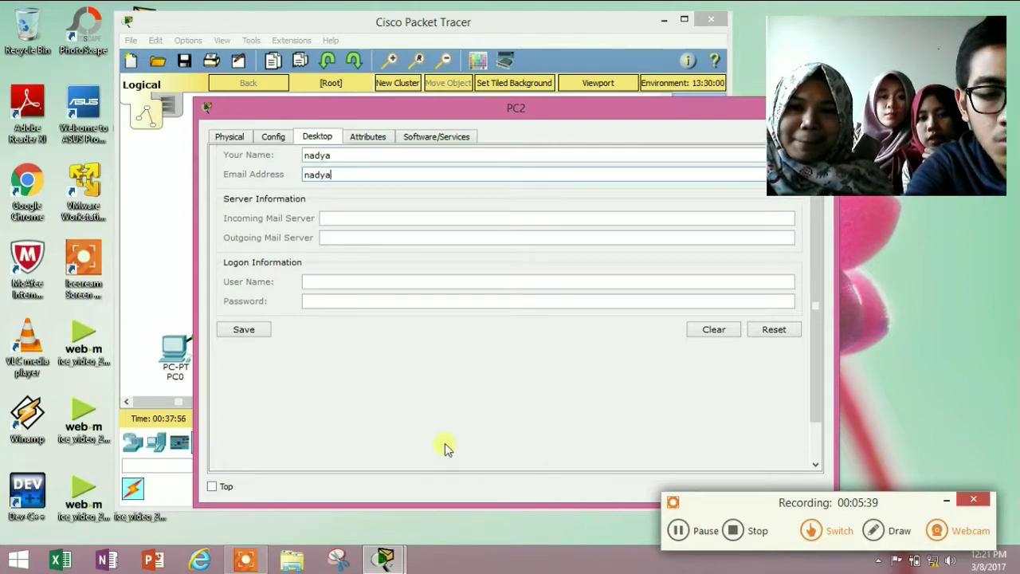
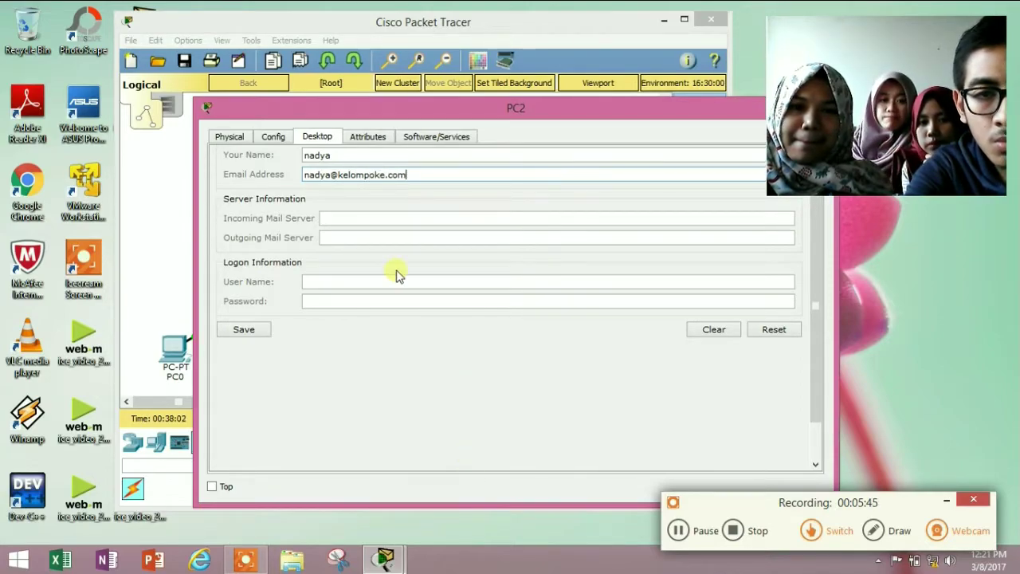
Set both the incoming and outgoing mail servers to 192.168.1.2
{"action": "left_click", "coordinate": [413, 221]}
{"action": "type", "text": "192.1"}
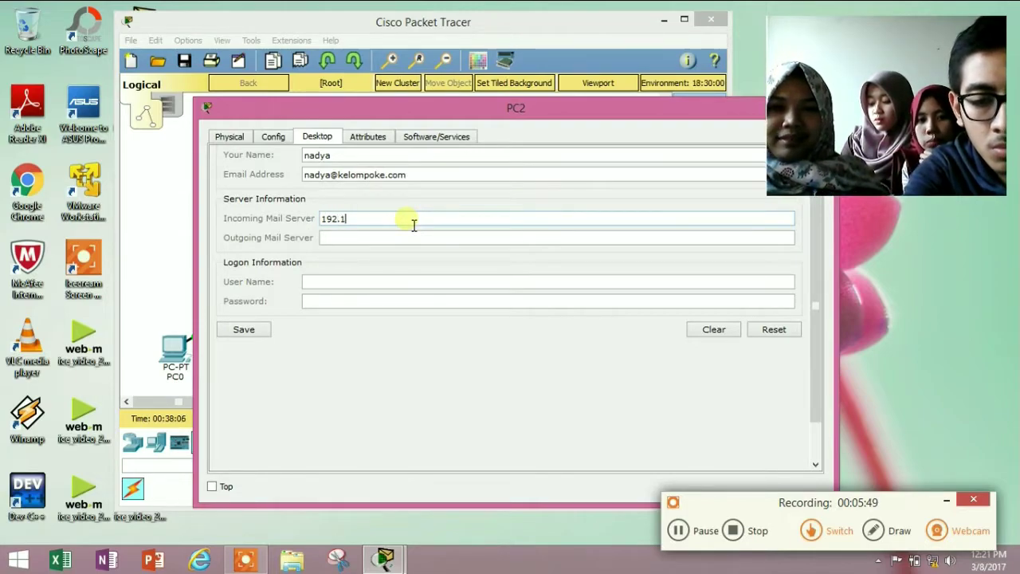
{"action": "type", "text": "68.1.2"}
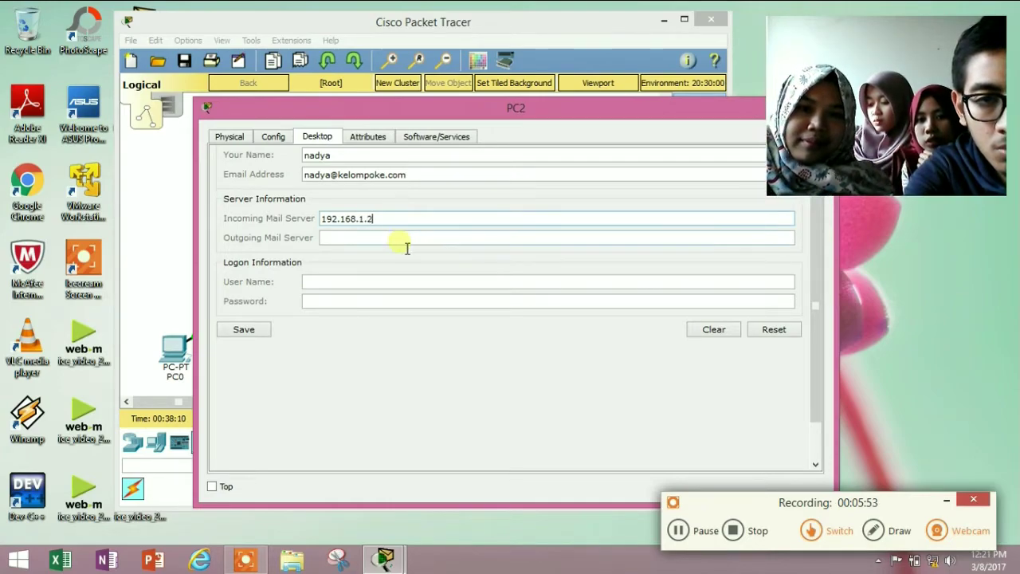
{"action": "left_click", "coordinate": [406, 239]}
{"action": "type", "text": "192.168"}
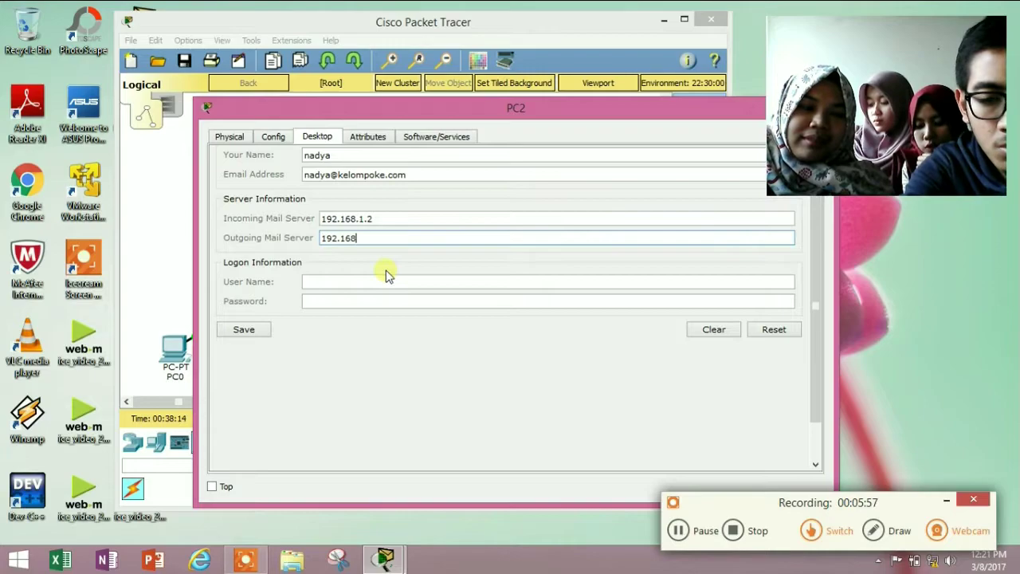
{"action": "type", "text": ".1.2"}
{"action": "key", "text": "BackSpace"}
{"action": "type", "text": "1.2"}
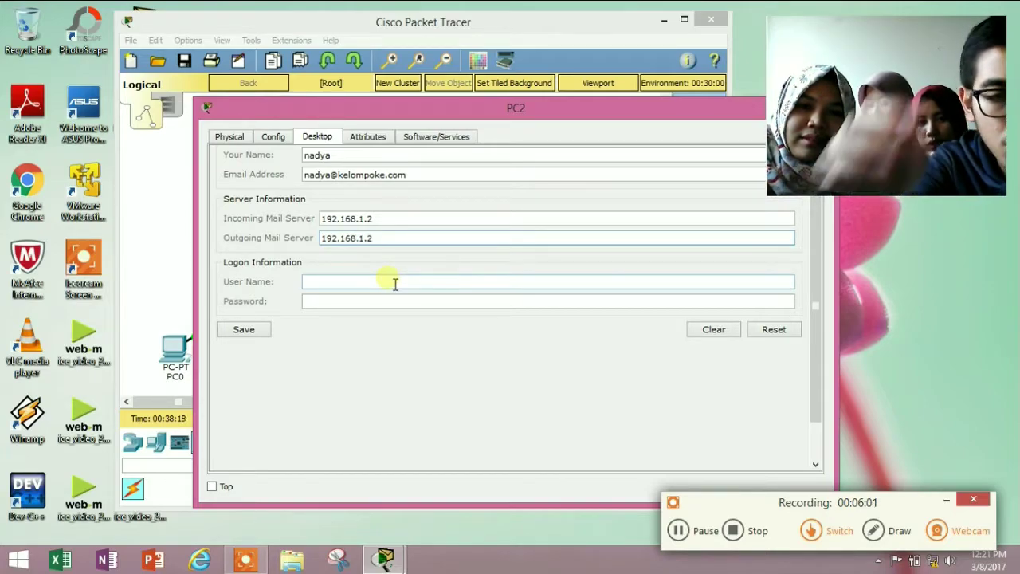
Enter the account user name and password, save the account, and close PC2
{"action": "left_click", "coordinate": [394, 283]}
{"action": "type", "text": "nadya"}
{"action": "left_click", "coordinate": [411, 307]}
{"action": "type", "text": "12345"}
{"action": "left_click", "coordinate": [273, 336]}
{"action": "left_click_drag", "start_coordinate": [466, 108], "coordinate": [362, 105]}
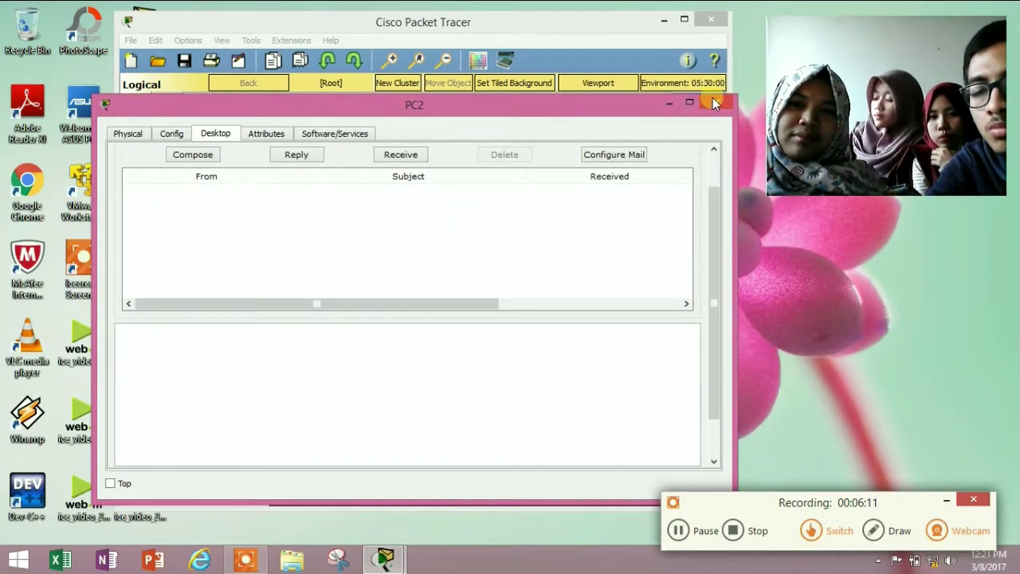
{"action": "left_click", "coordinate": [714, 104]}
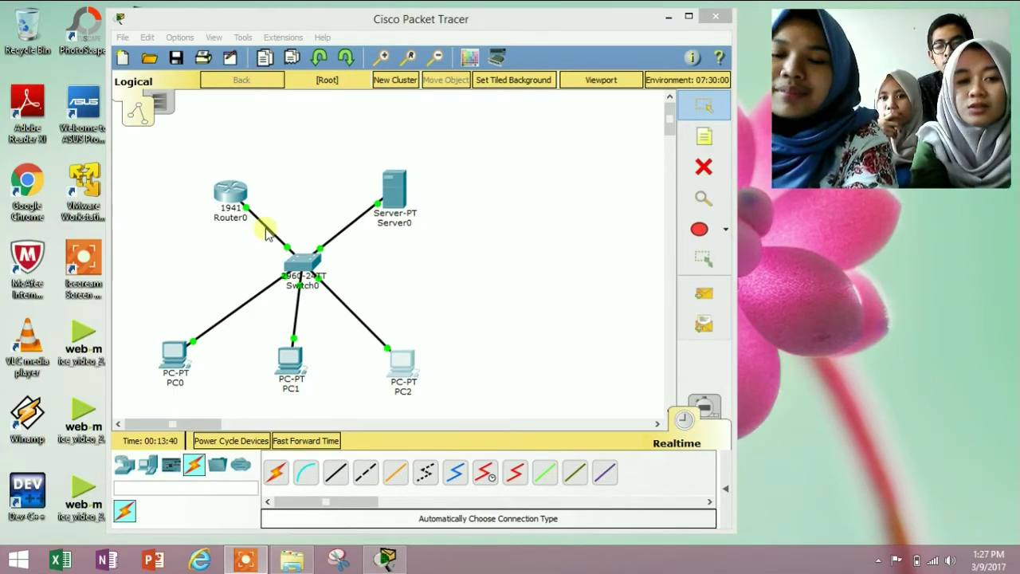
Open Router0's device window from the Logical workspace
{"action": "left_click", "coordinate": [233, 194]}
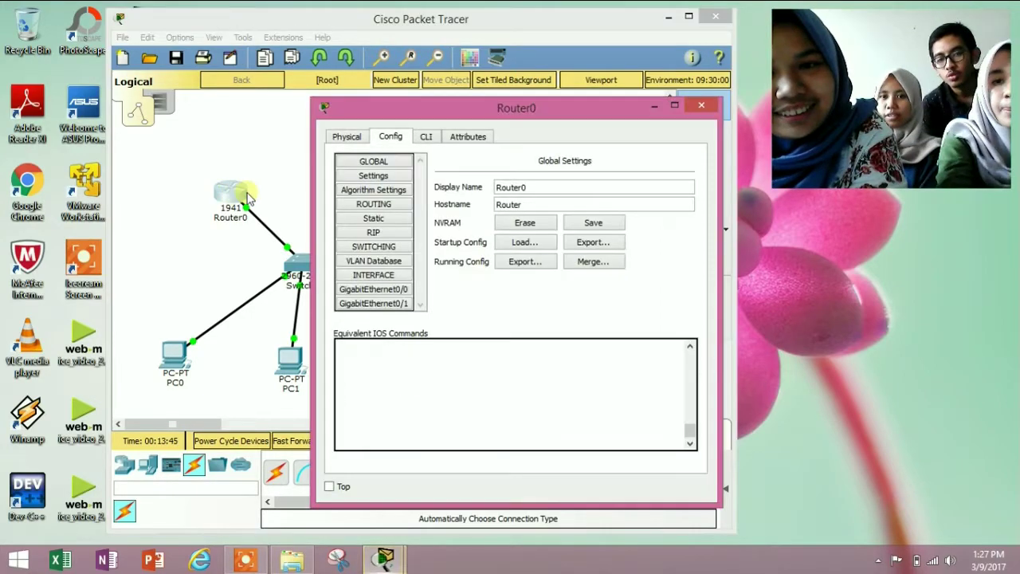
In Router0's CLI, run enable and configure terminal to reach global configuration mode
{"action": "left_click", "coordinate": [427, 138]}
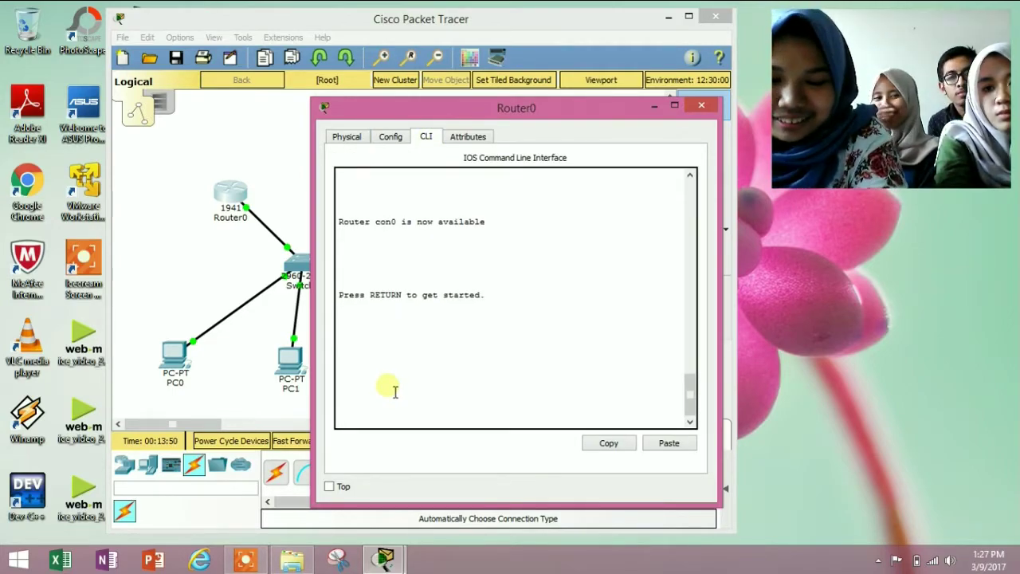
{"action": "key", "text": "Return"}
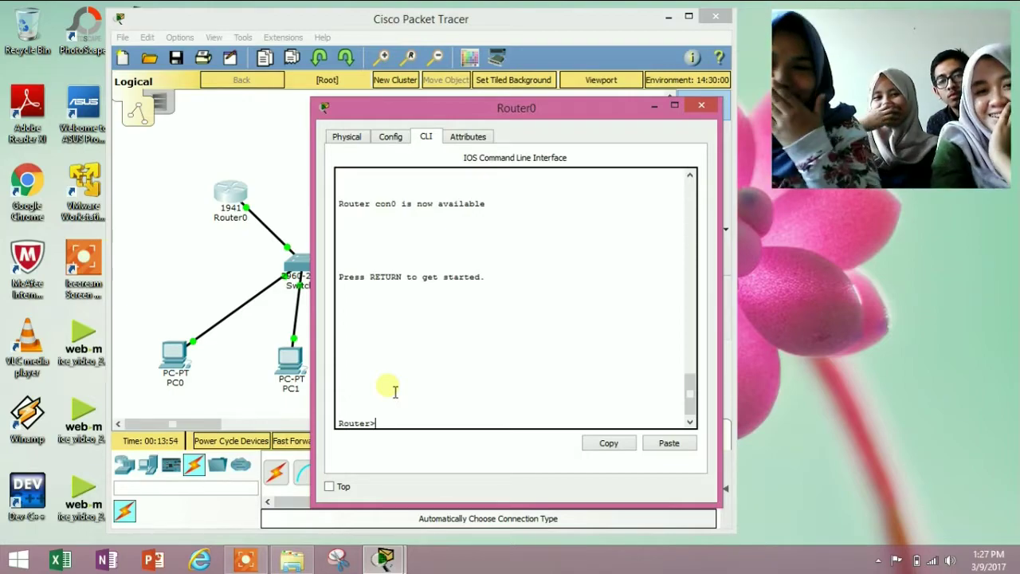
{"action": "type", "text": "enable"}
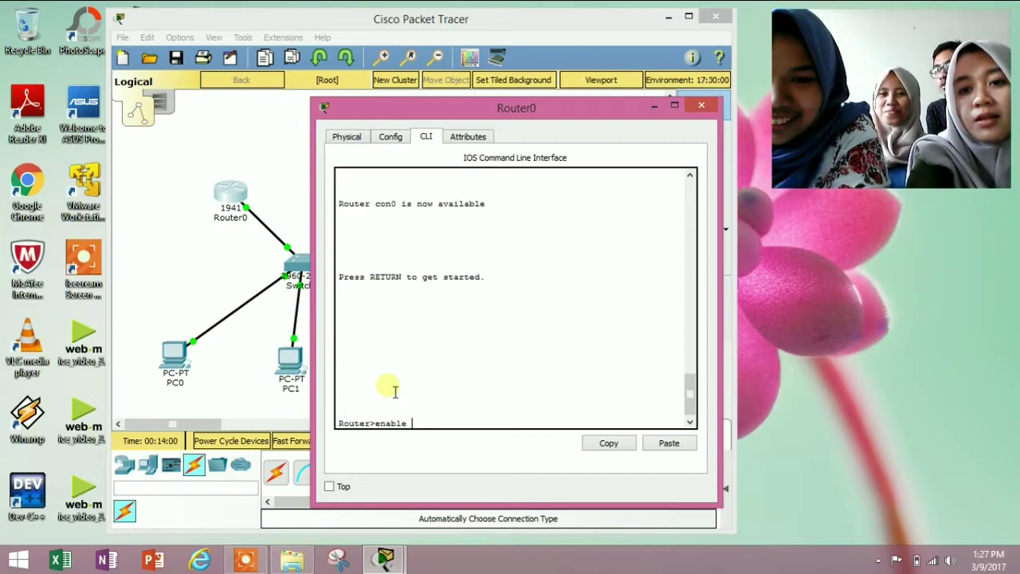
{"action": "key", "text": "Return"}
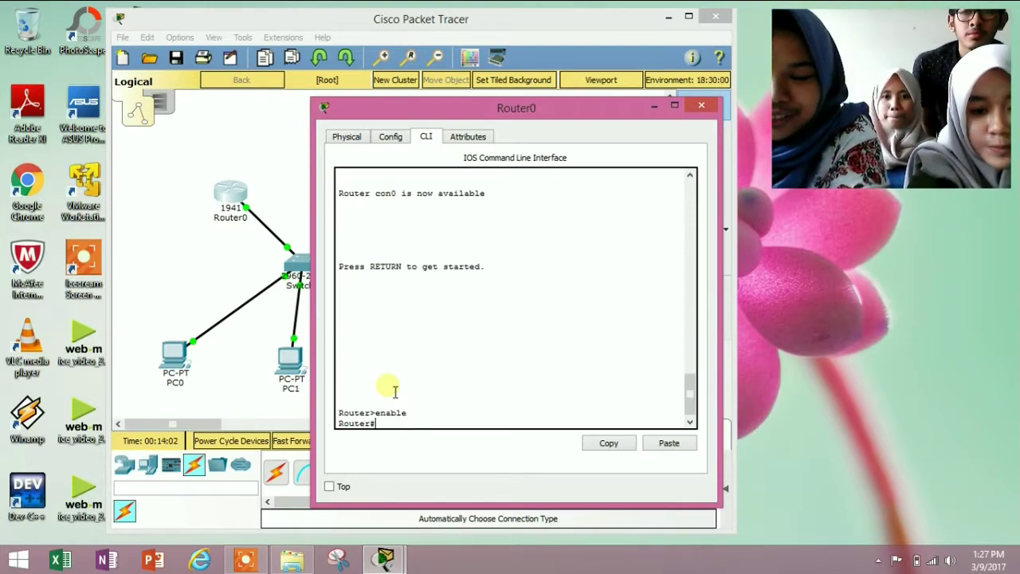
{"action": "type", "text": "configure termna"}
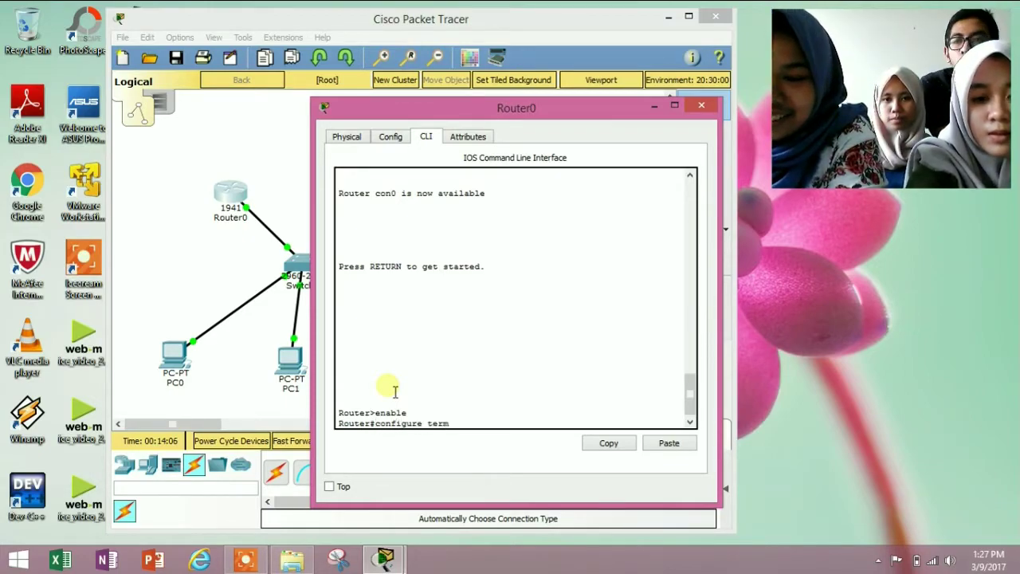
{"action": "key", "text": "BackSpace"}
{"action": "key", "text": "BackSpace"}
{"action": "type", "text": "inal"}
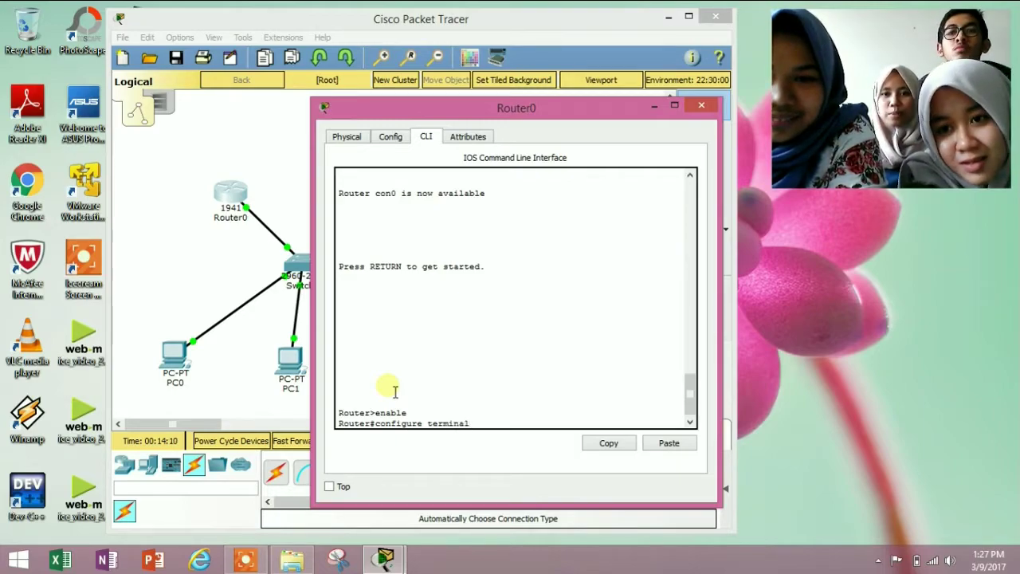
{"action": "key", "text": "Return"}
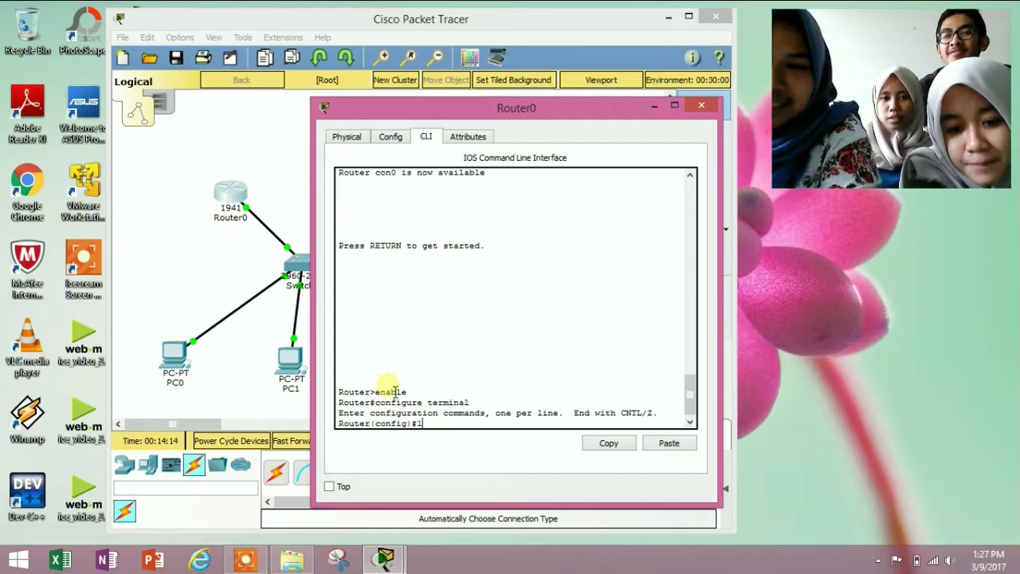
Enter line v 0 4 configuration and start typing exit
{"action": "type", "text": "line"}
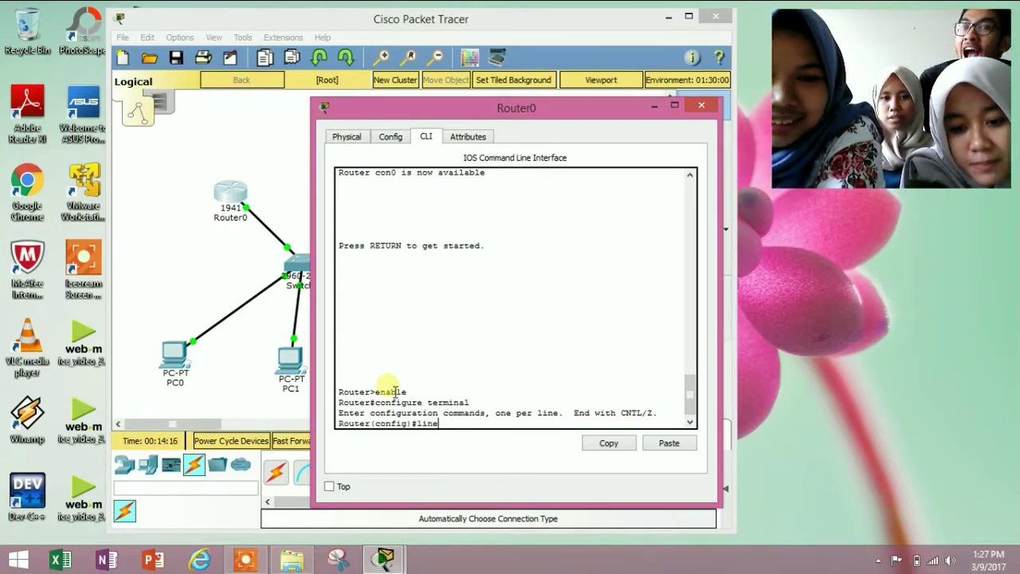
{"action": "type", "text": " v"}
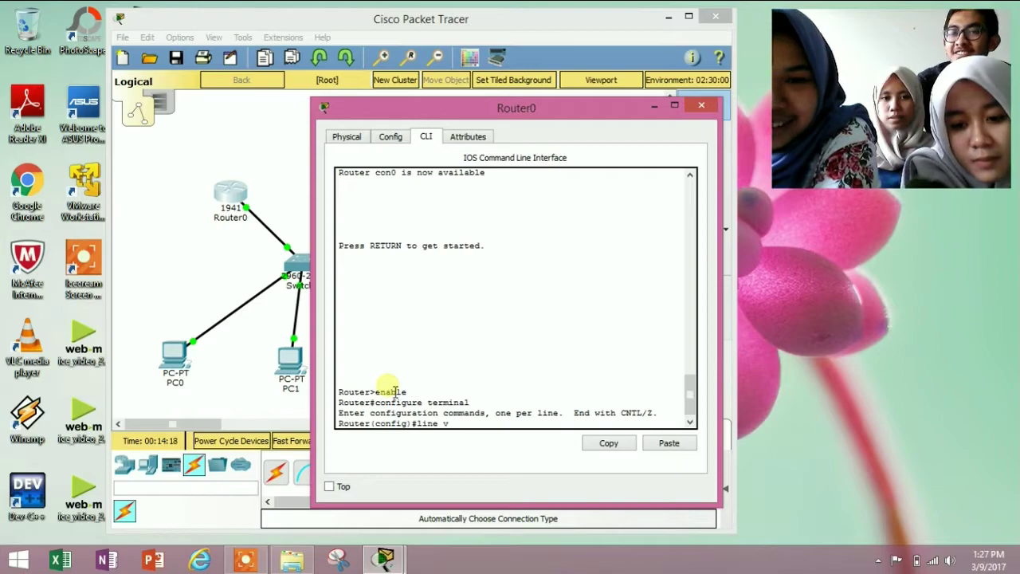
{"action": "type", "text": " 0"}
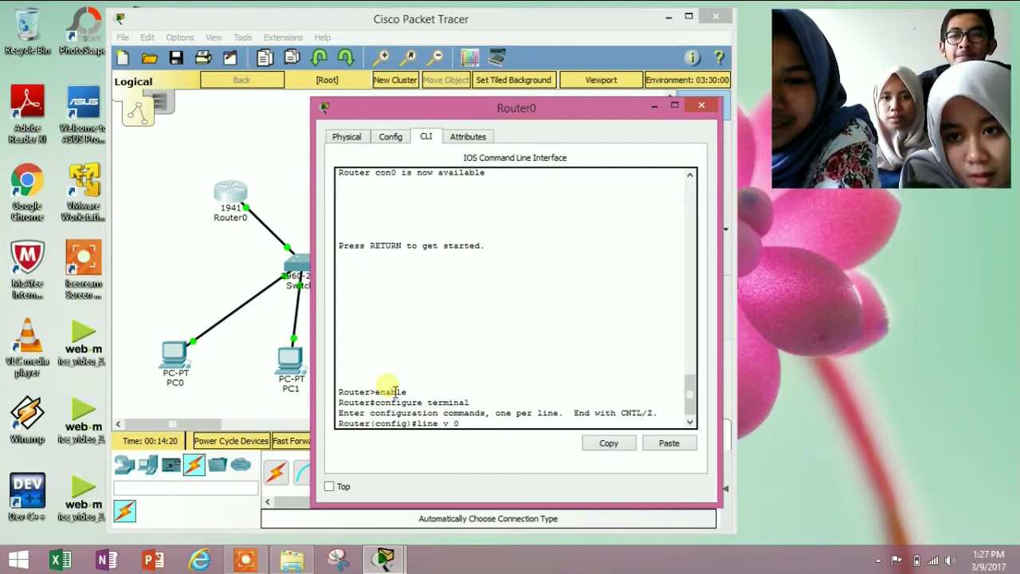
{"action": "type", "text": " 4"}
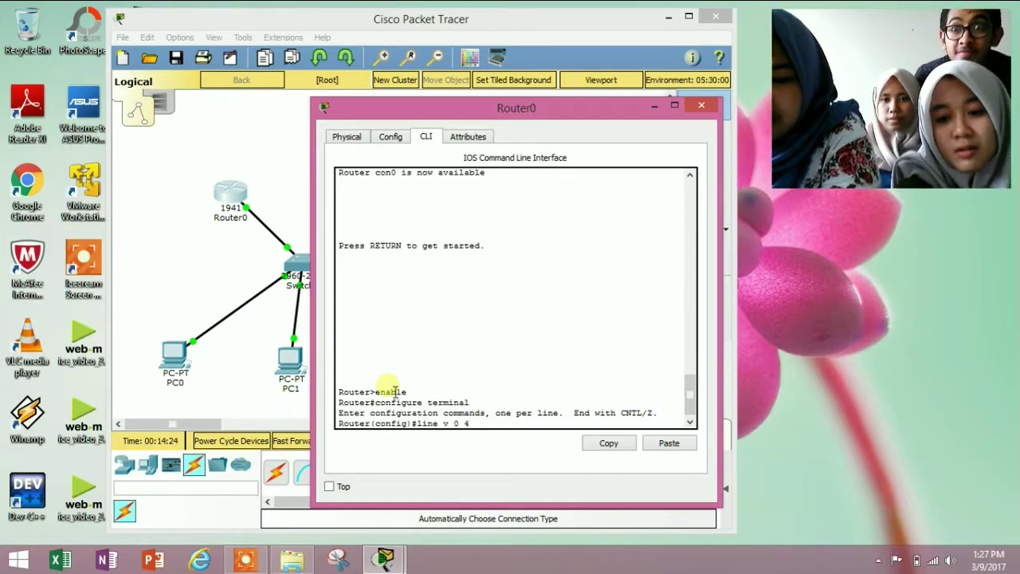
{"action": "key", "text": "Return"}
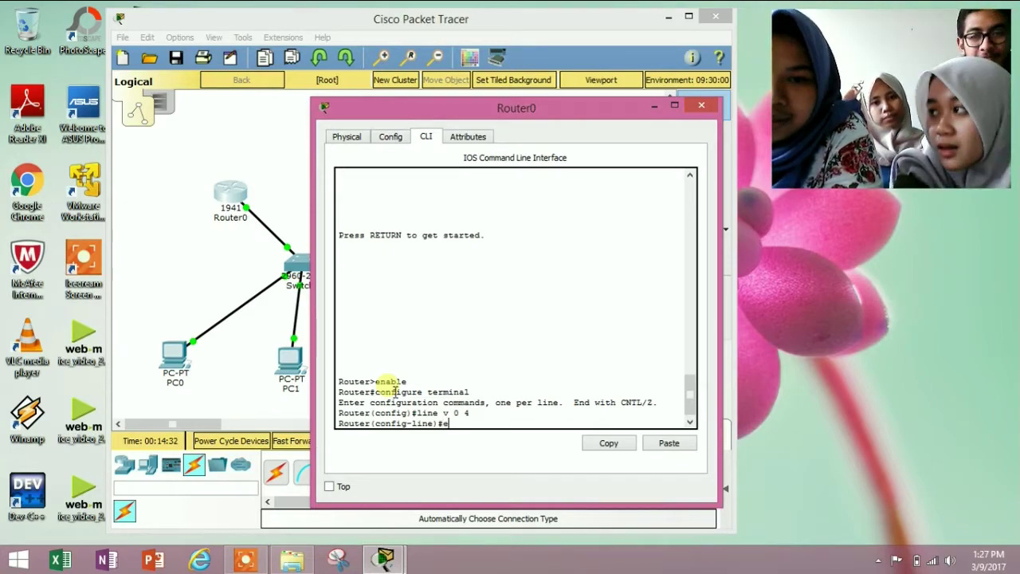
{"action": "type", "text": "xit"}
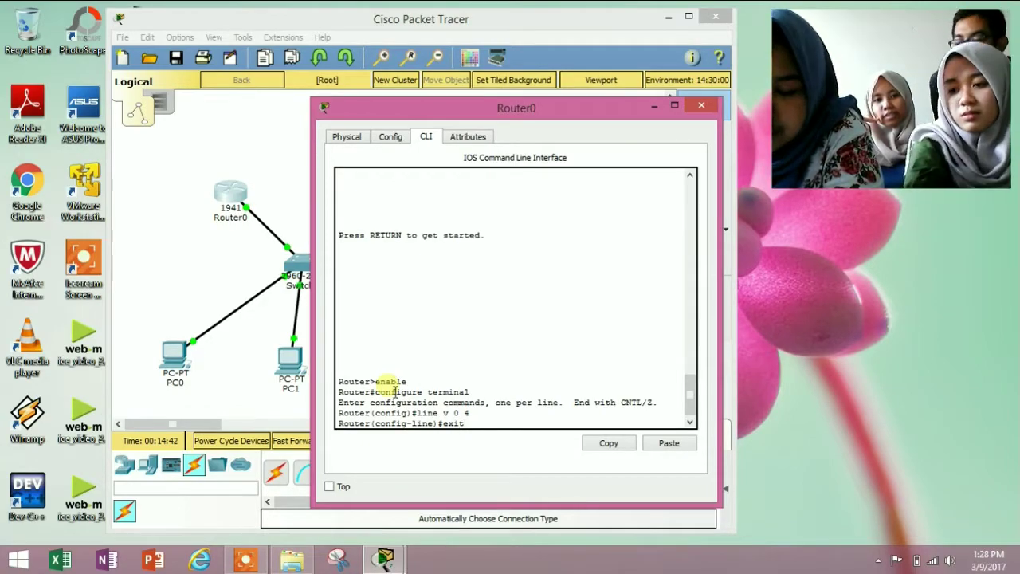
Return to global config and set Router0's enable password
{"action": "key", "text": "Return"}
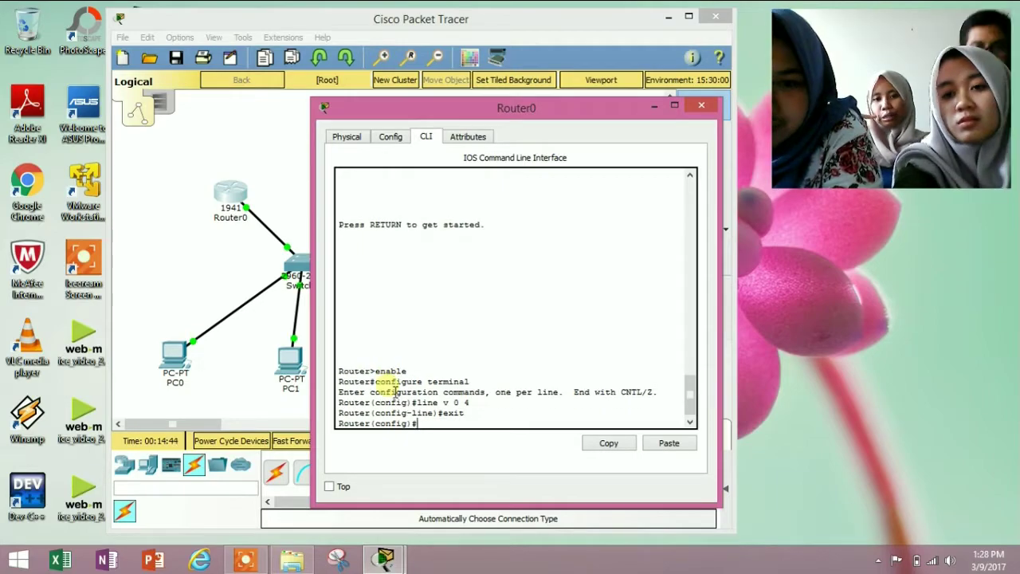
{"action": "type", "text": "enable"}
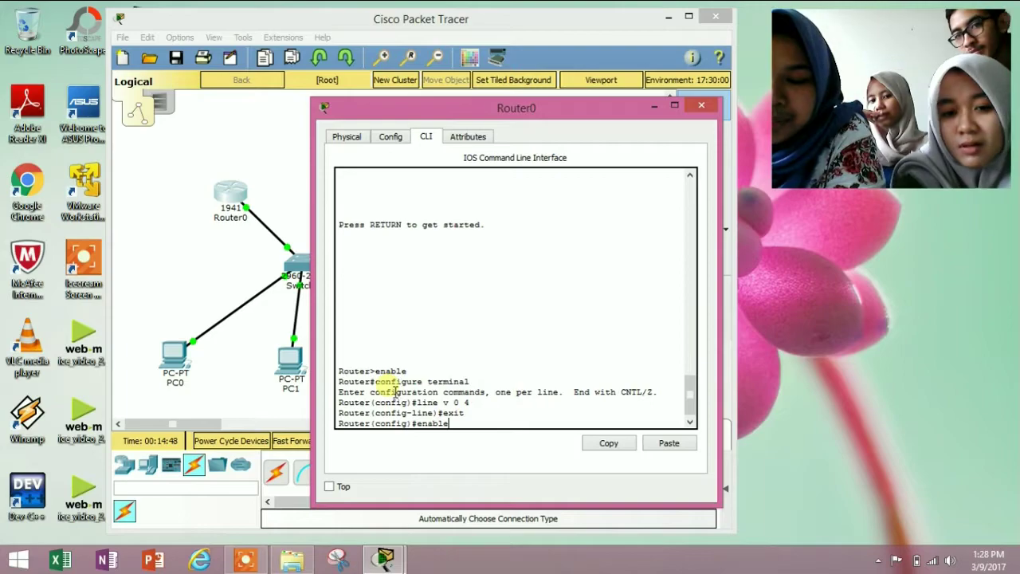
{"action": "type", "text": " password"}
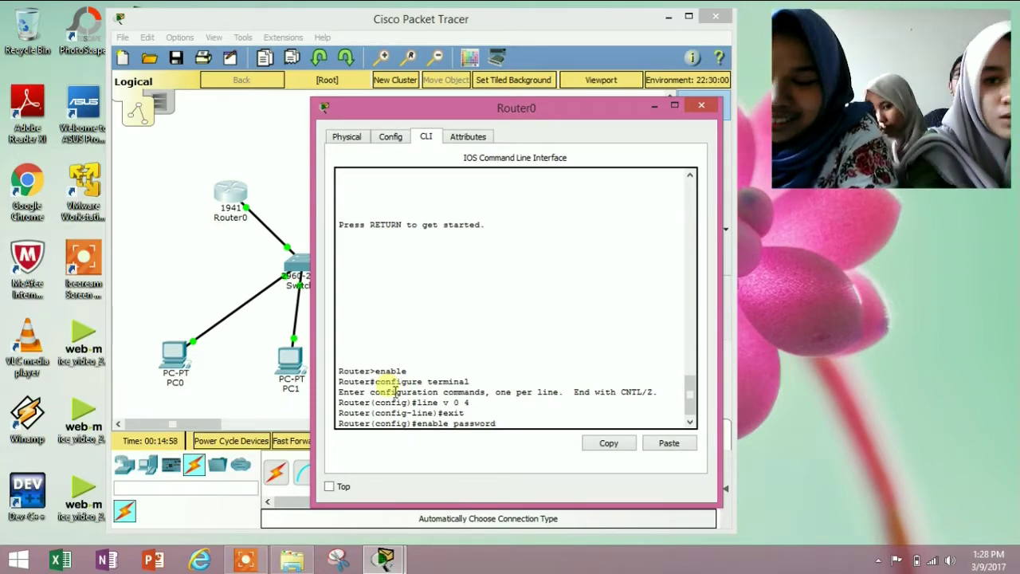
{"action": "type", "text": "12345"}
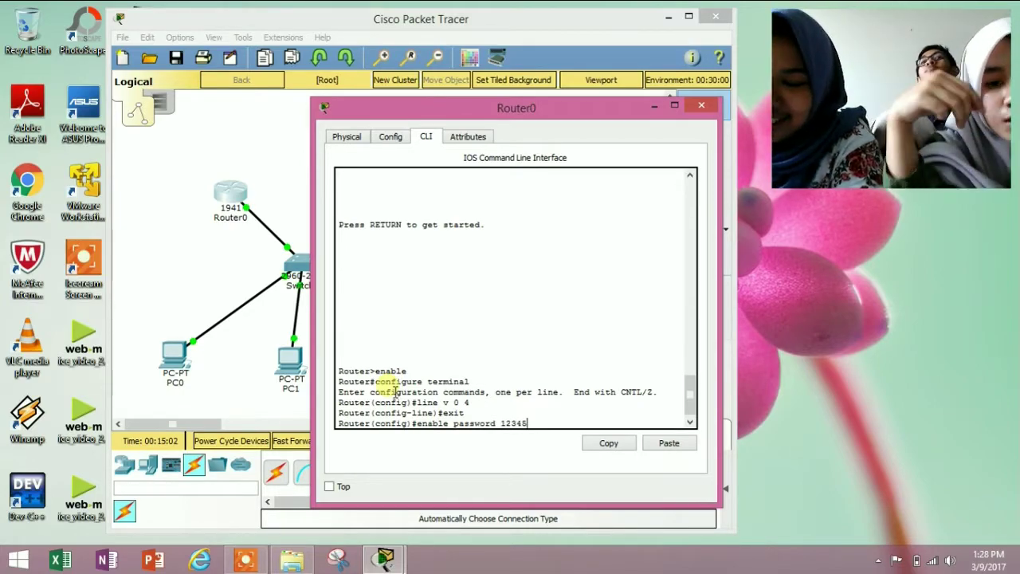
{"action": "key", "text": "Return"}
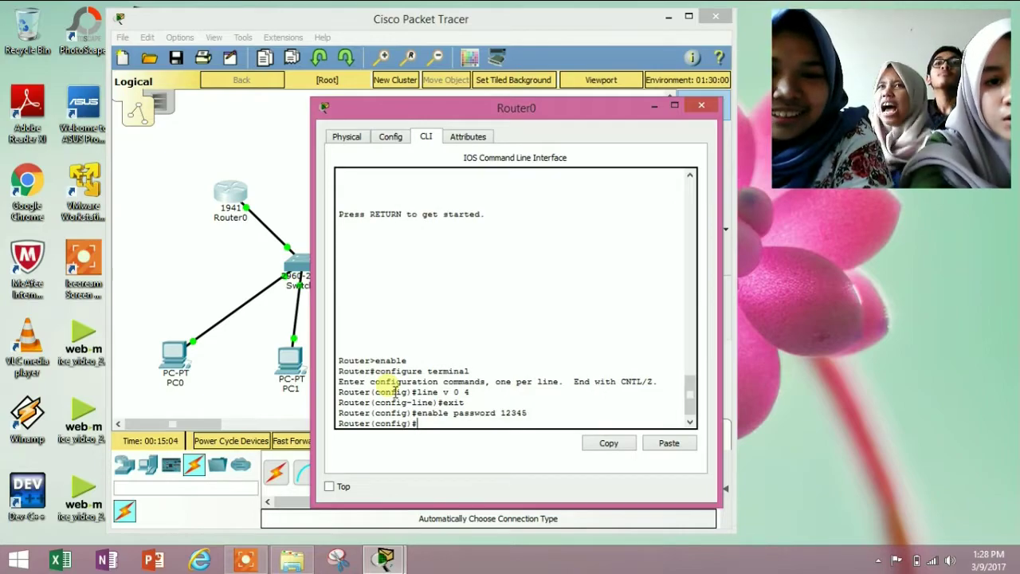
Give VTY lines 0 4 a password with login required, then end configuration
{"action": "type", "text": "line v"}
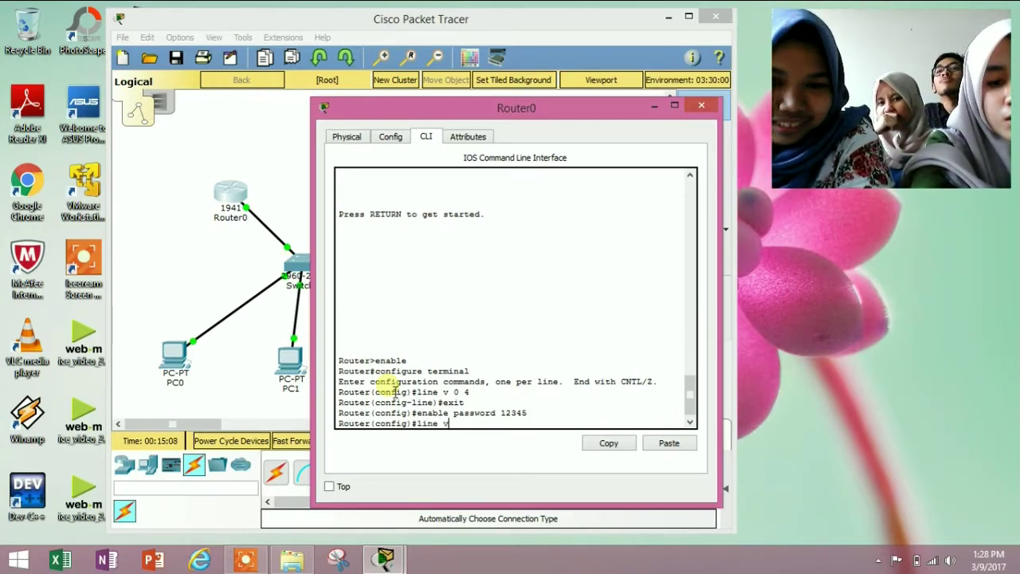
{"action": "type", "text": " 0"}
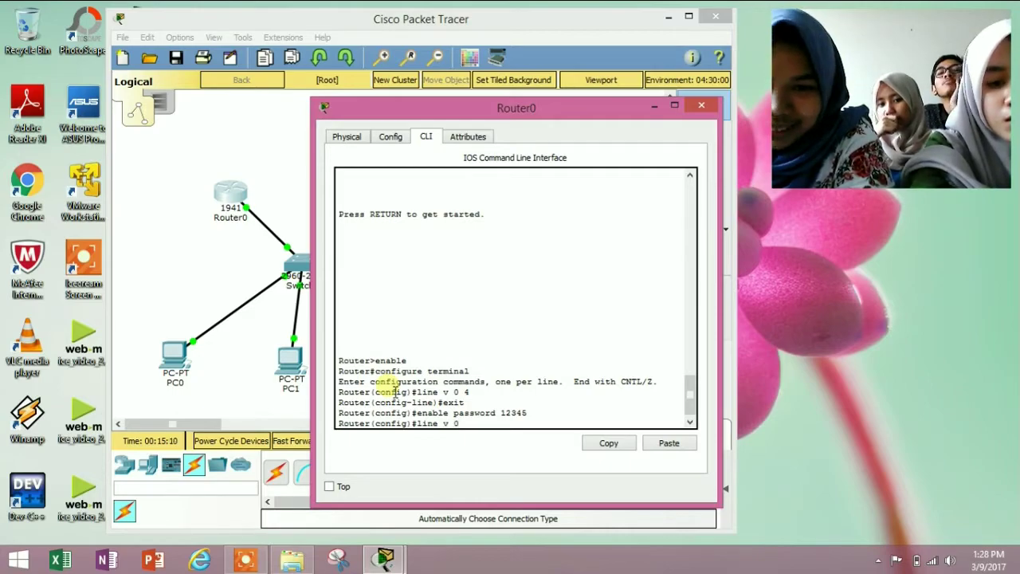
{"action": "type", "text": " 4"}
{"action": "key", "text": "Return"}
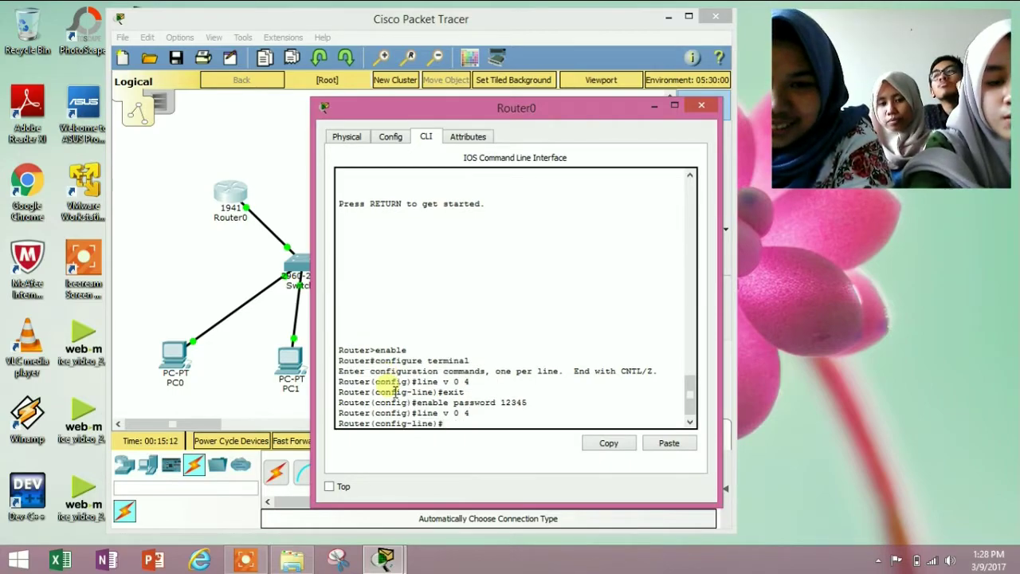
{"action": "type", "text": "pass"}
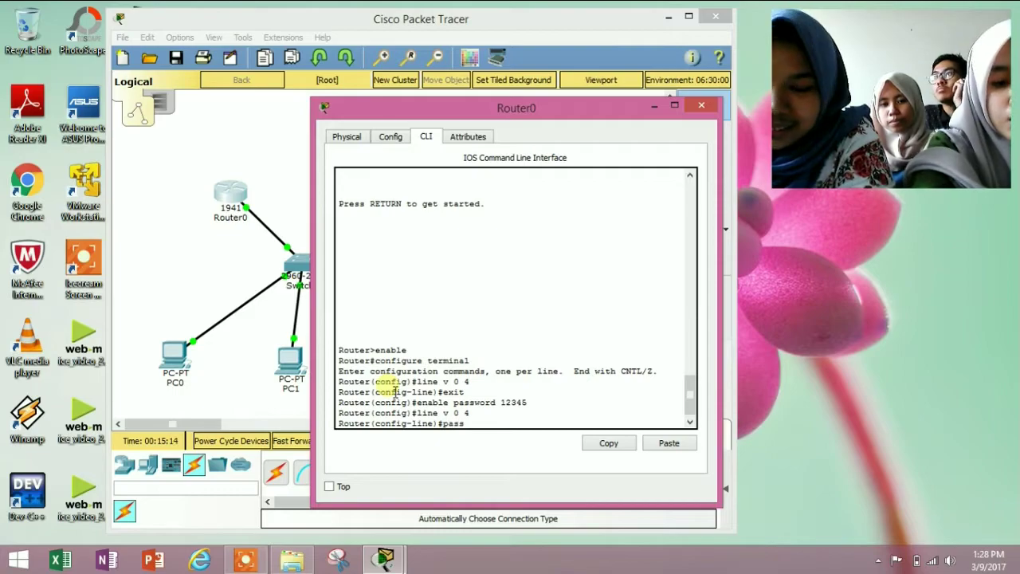
{"action": "type", "text": "word 12345"}
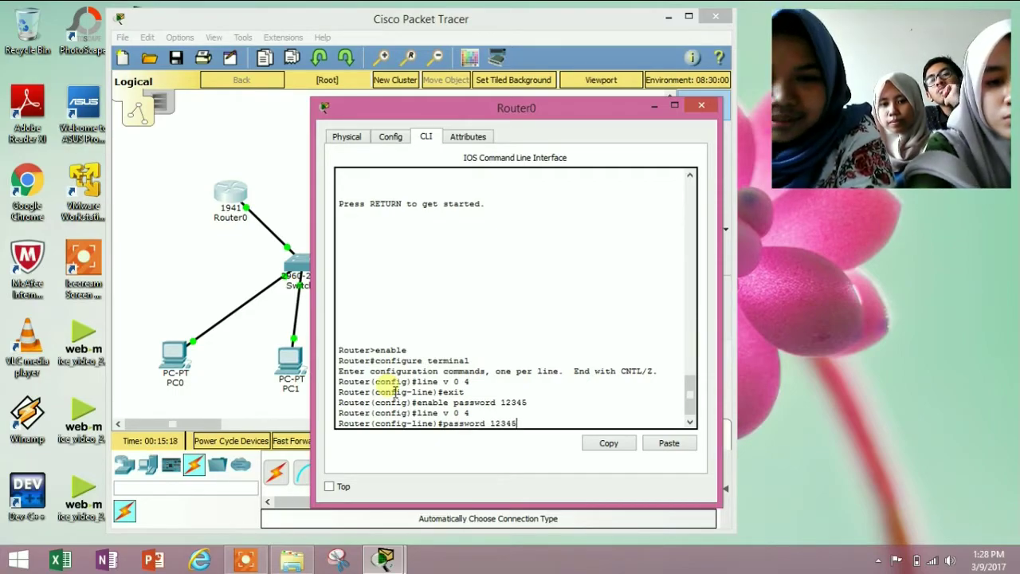
{"action": "key", "text": "Return"}
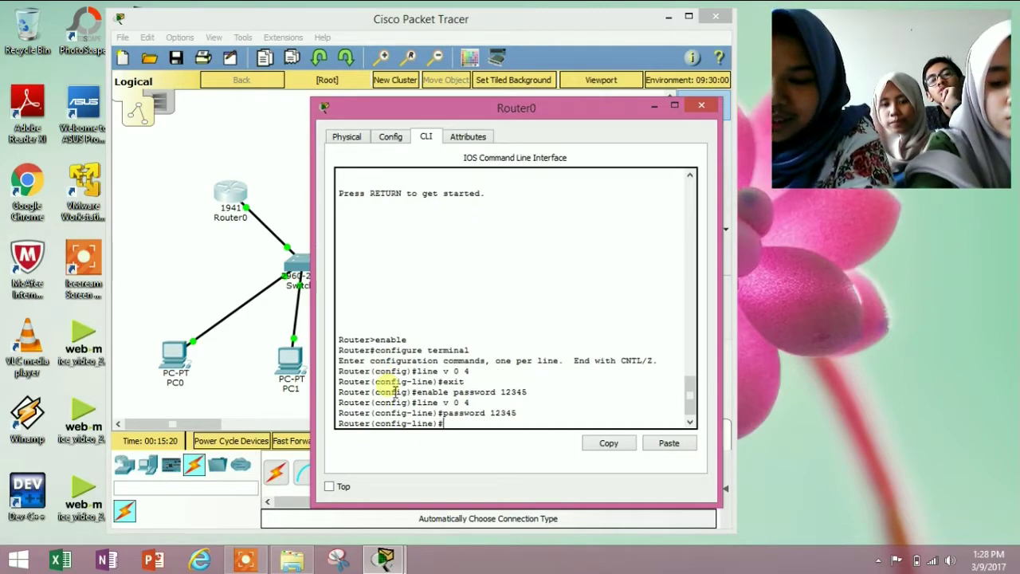
{"action": "type", "text": "login"}
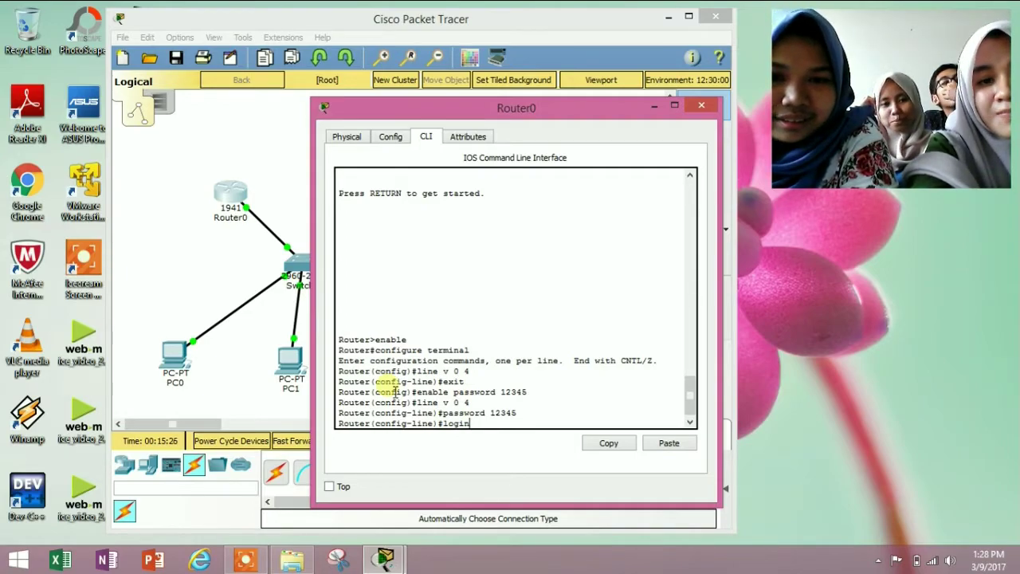
{"action": "key", "text": "Return"}
{"action": "type", "text": "end"}
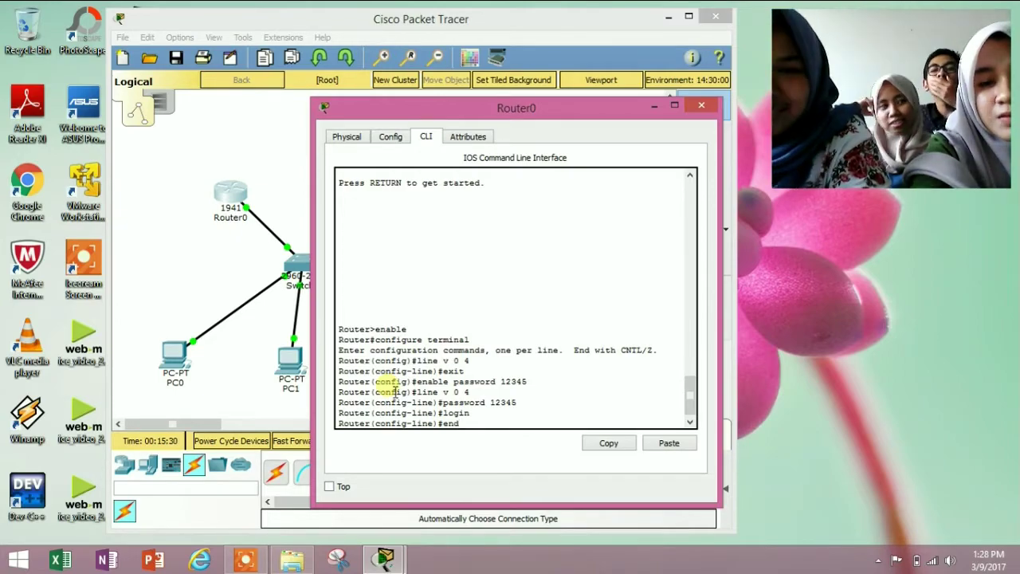
{"action": "key", "text": "Return"}
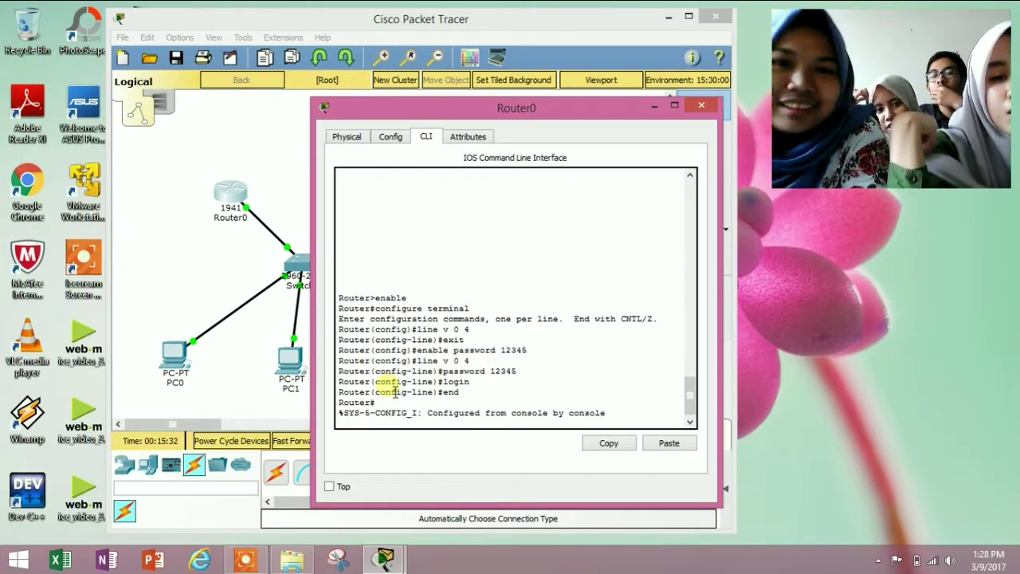
Close Router0's window and open PC1's Desktop applications
{"action": "left_click", "coordinate": [704, 106]}
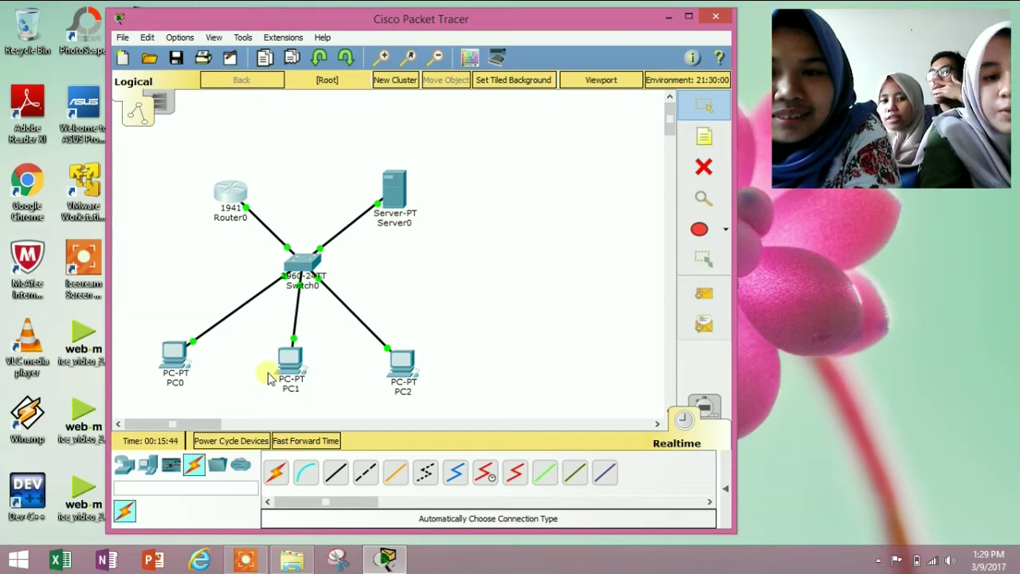
{"action": "left_click", "coordinate": [290, 364]}
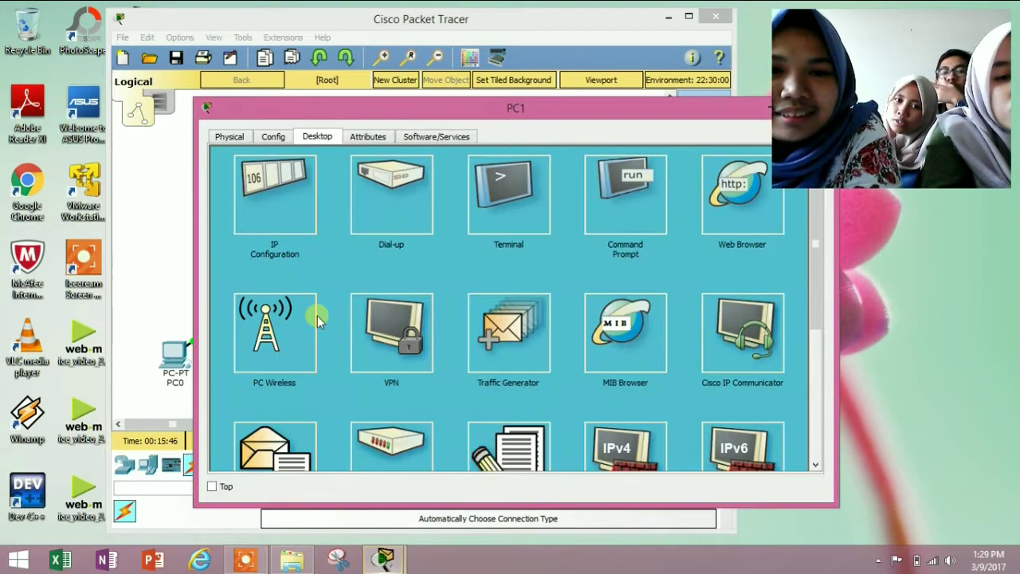
From PC1's command prompt, telnet to 192.168.1.1 and log in with the VTY password
{"action": "left_click", "coordinate": [651, 195]}
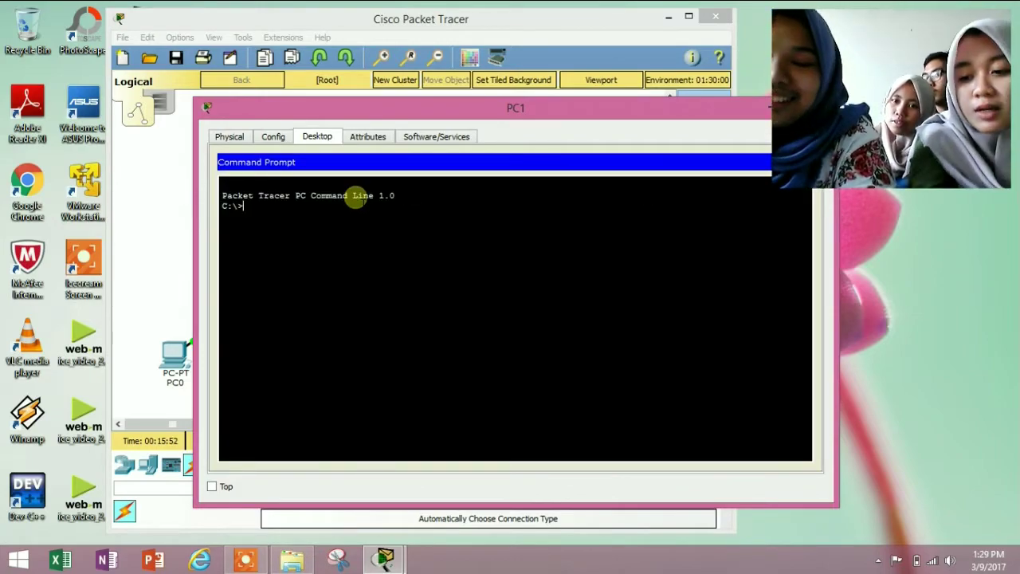
{"action": "type", "text": "telnet"}
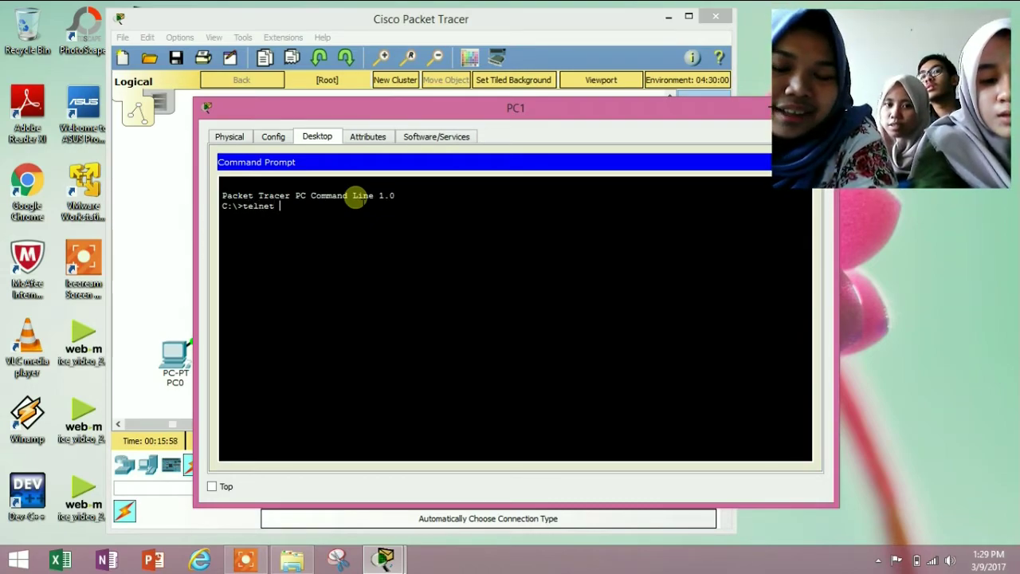
{"action": "type", "text": " 192.168."}
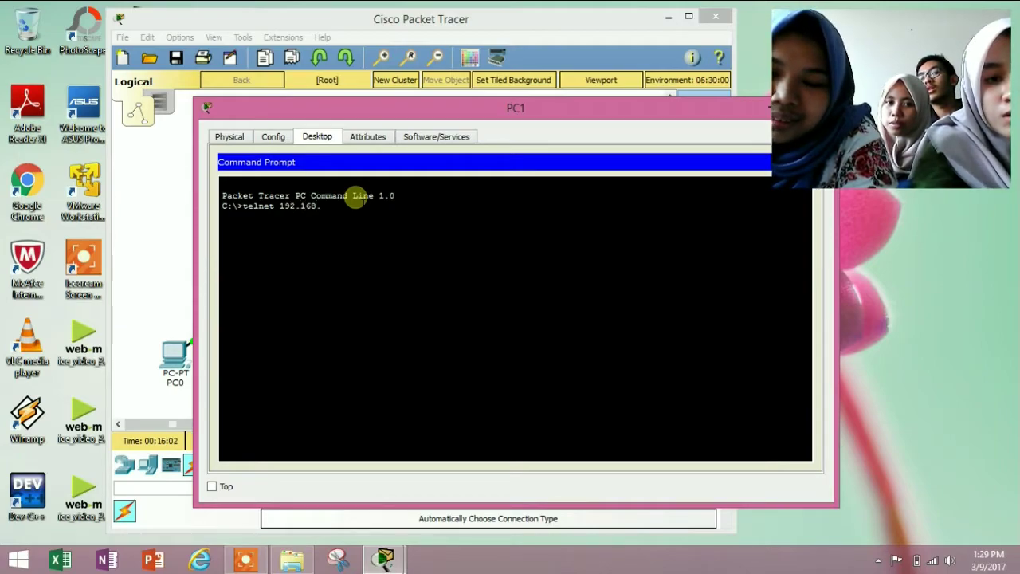
{"action": "type", "text": "1.1"}
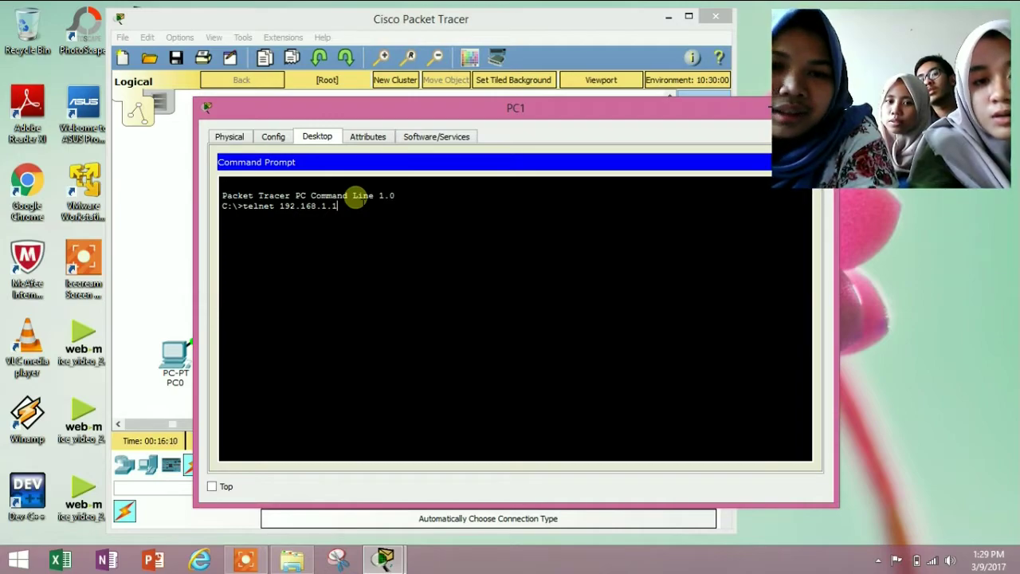
{"action": "key", "text": "Return"}
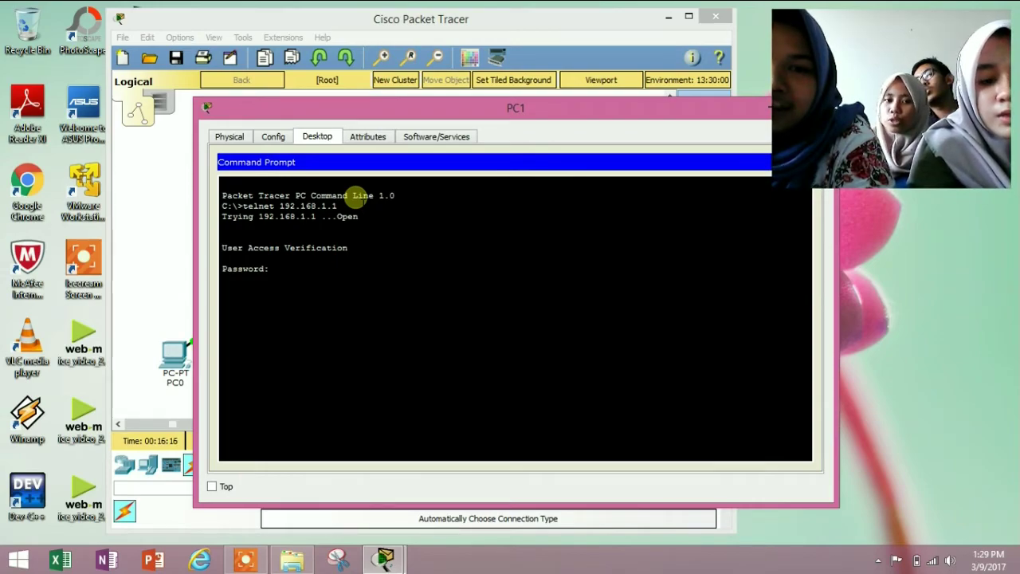
{"action": "key", "text": "Return"}
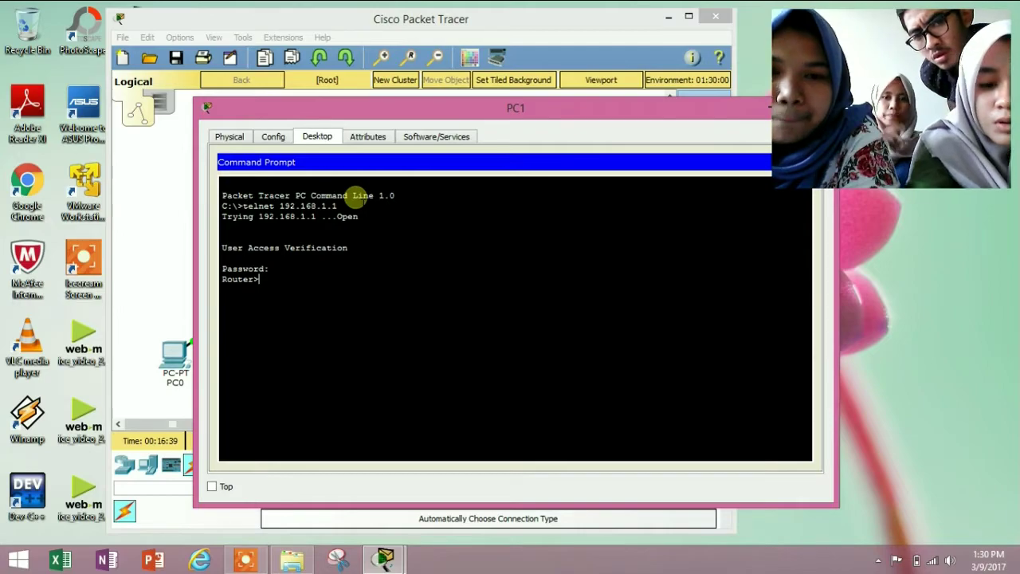
Run show vlan over telnet to list VLANs 1 and 1002–1005
{"action": "type", "text": "sho"}
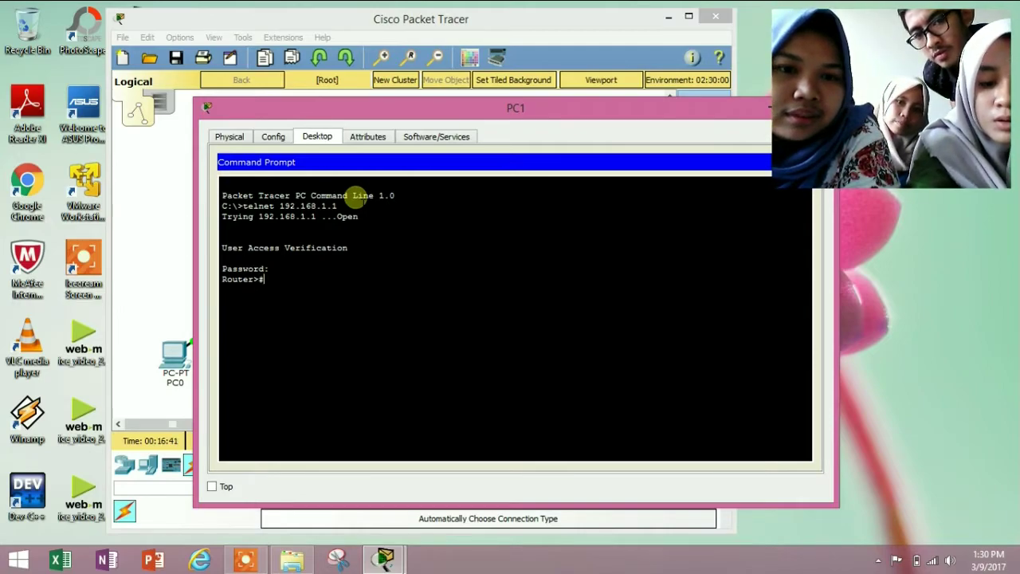
{"action": "type", "text": "w vla"}
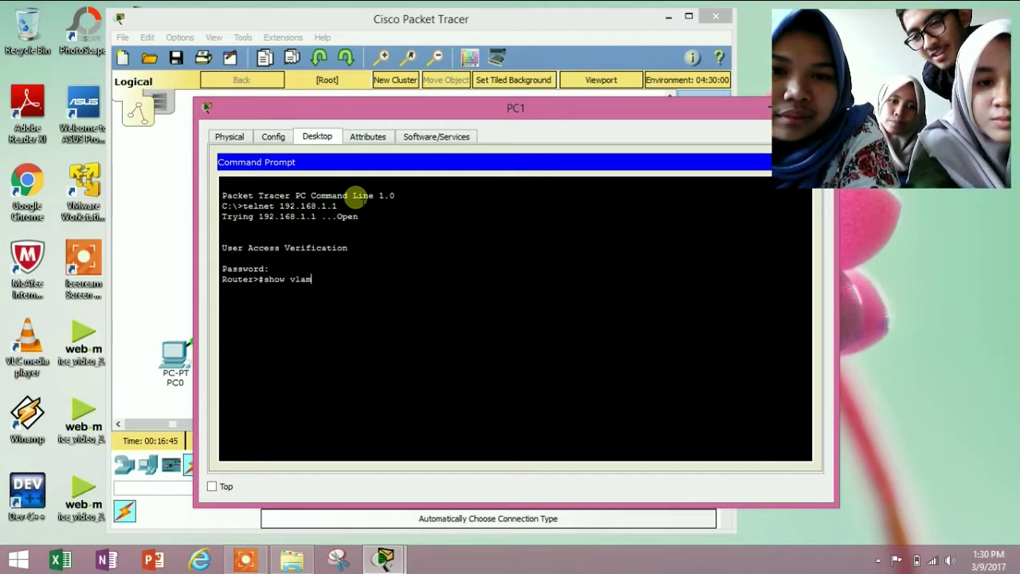
{"action": "type", "text": "n"}
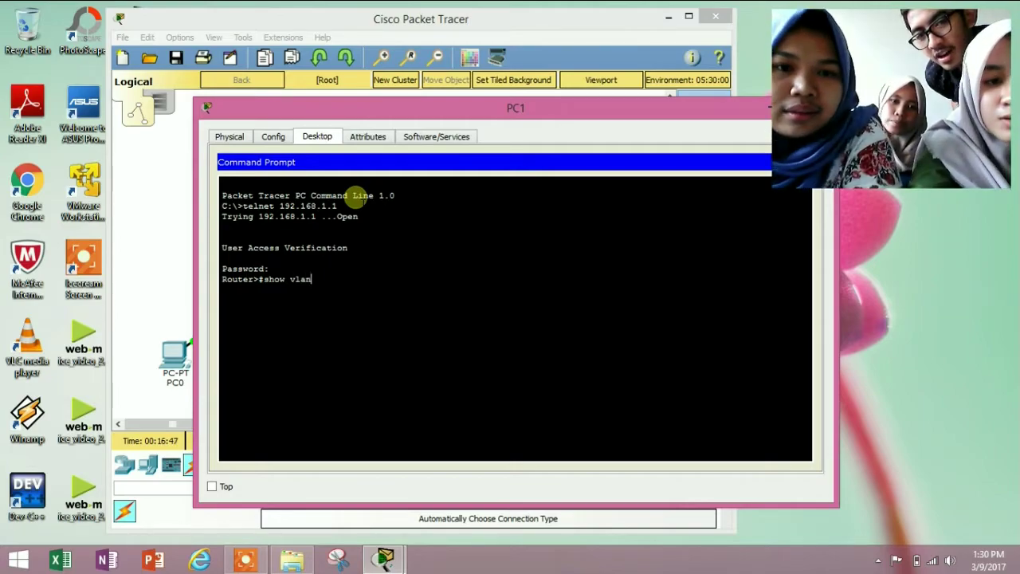
{"action": "key", "text": "Return"}
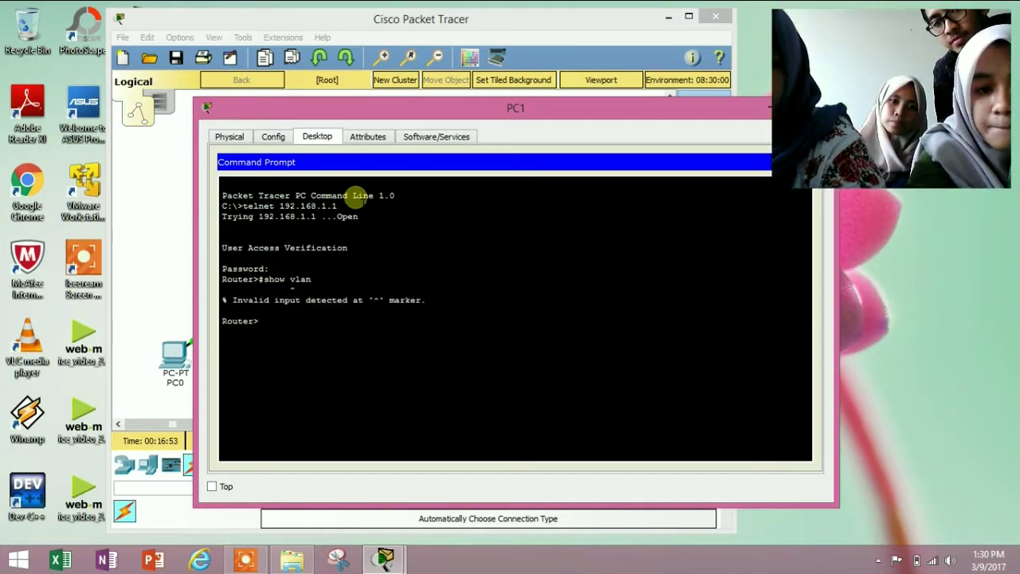
{"action": "type", "text": "show vlan"}
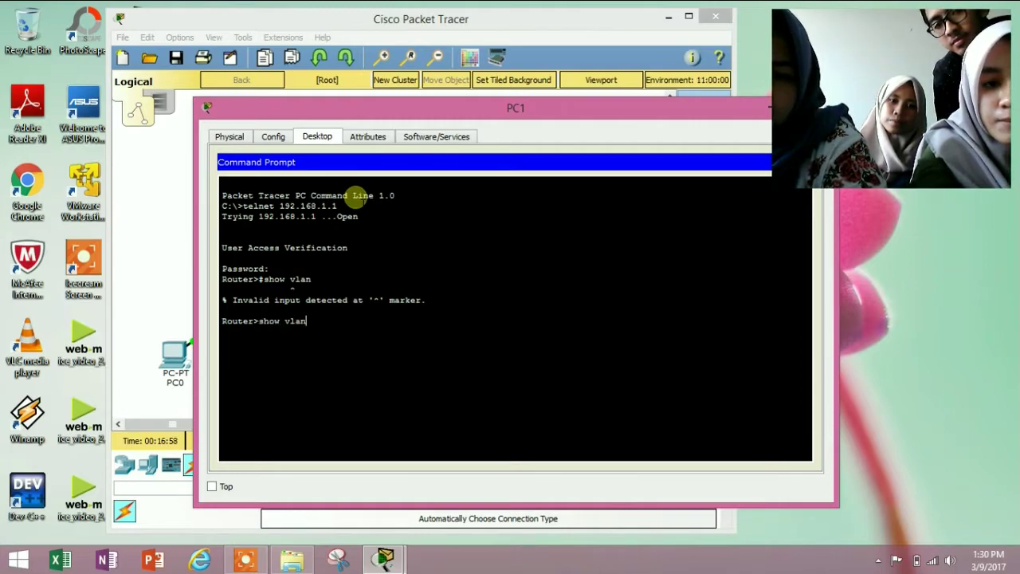
{"action": "key", "text": "Return"}
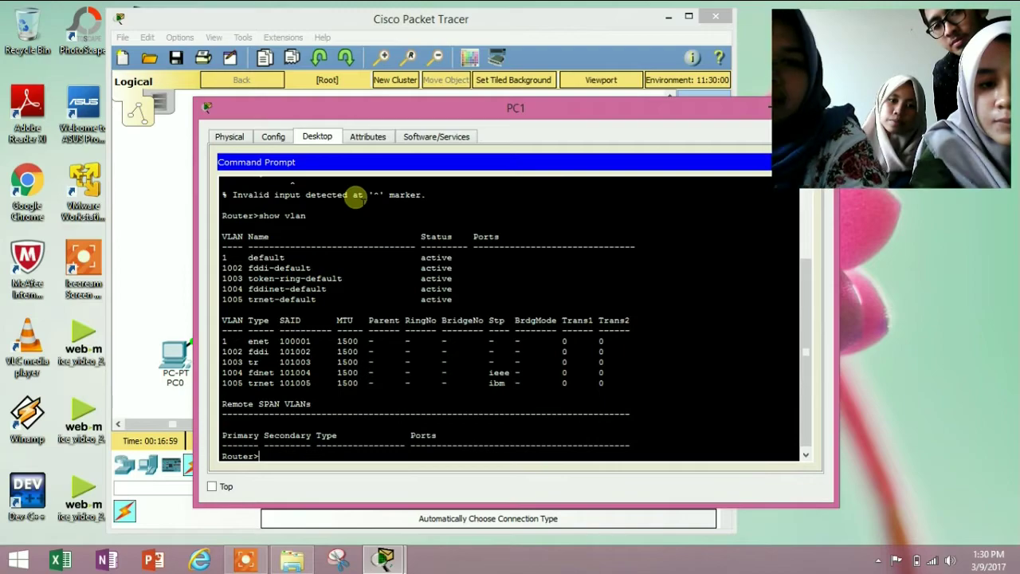
{"action": "left_click_drag", "start_coordinate": [487, 114], "coordinate": [454, 86]}
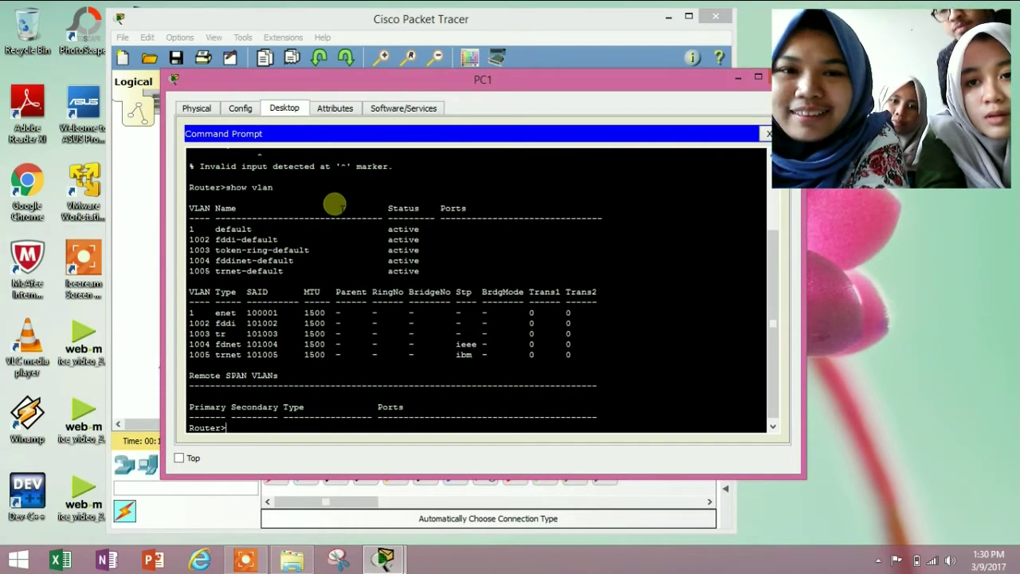